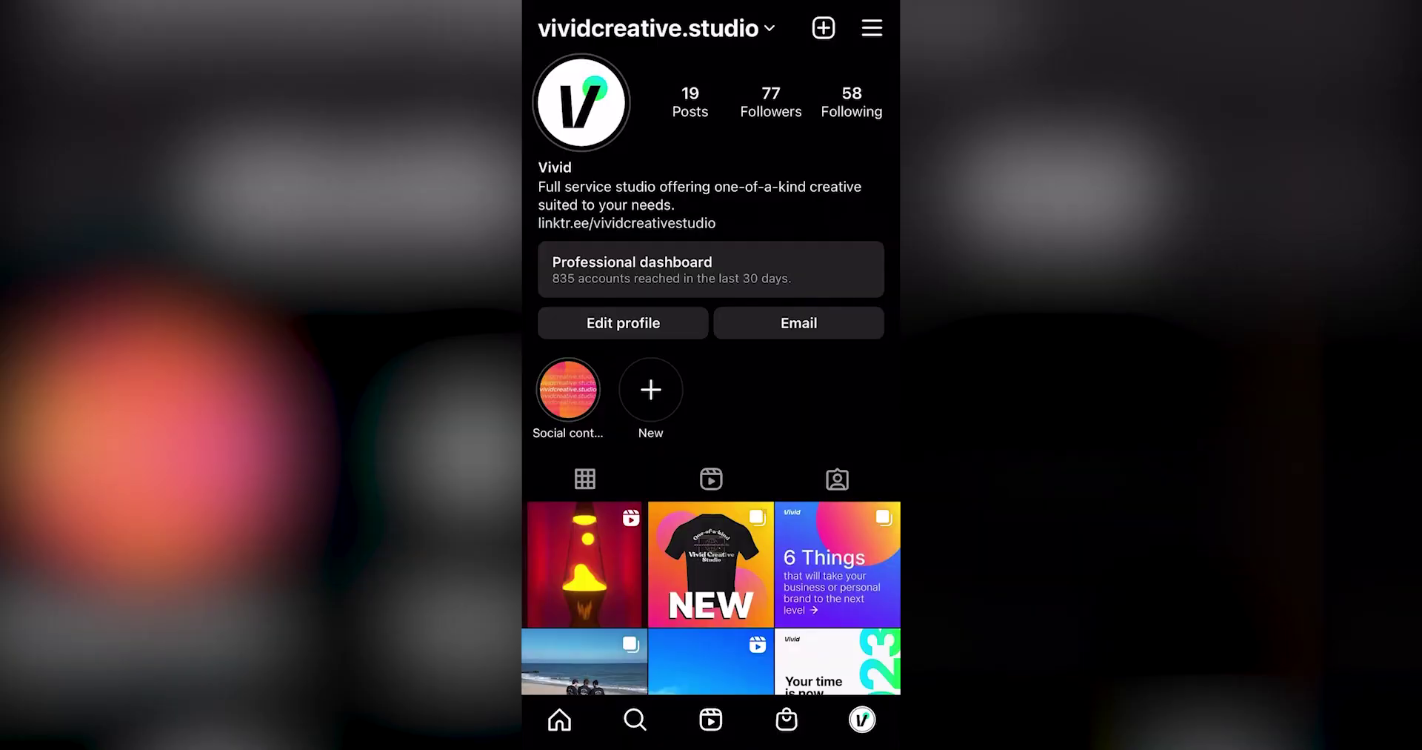
{"action": "scroll", "coordinate": [711, 370], "scroll_direction": "down", "scroll_amount": 3}
{"action": "left_click", "coordinate": [585, 385]}
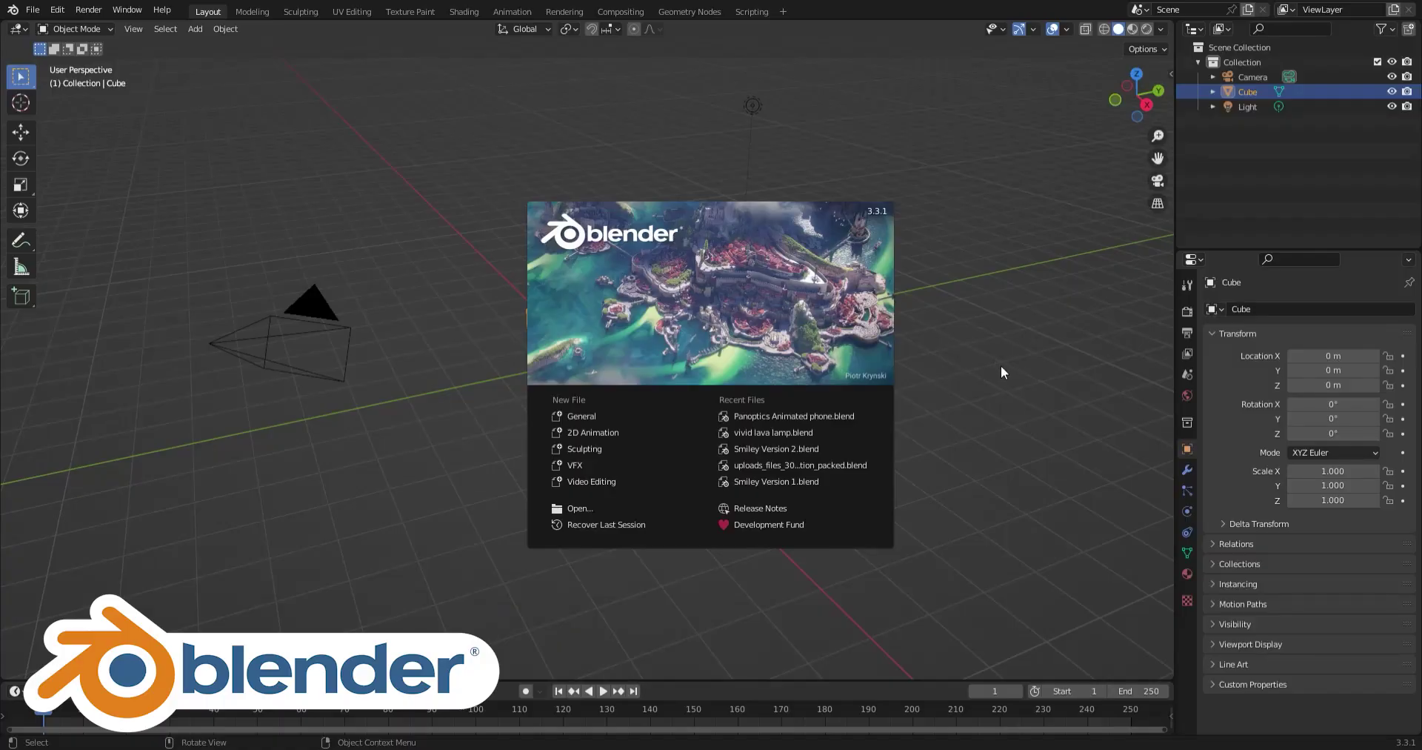
Dismiss the splash screen and move the default cube to about X -1.149 m and Z 0.537 m
{"action": "left_click", "coordinate": [1045, 362]}
{"action": "middle_click_drag", "start_coordinate": [670, 349], "coordinate": [723, 269]}
{"action": "scroll", "coordinate": [723, 269], "scroll_direction": "up", "scroll_amount": 3}
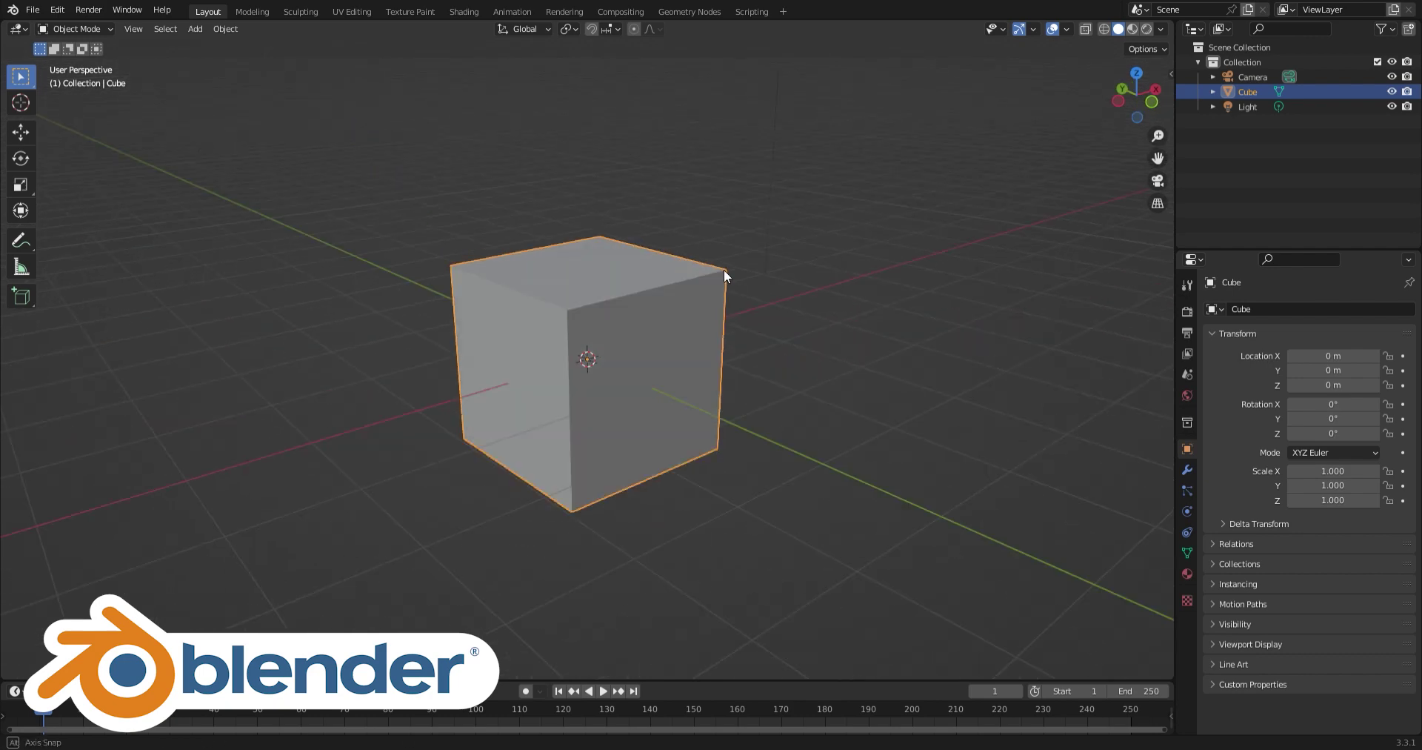
{"action": "left_click", "coordinate": [20, 132]}
{"action": "left_click_drag", "start_coordinate": [606, 409], "coordinate": [558, 342]}
Scale the cube to about 4.014 along X and 0.586 along Y
{"action": "left_click", "coordinate": [20, 185]}
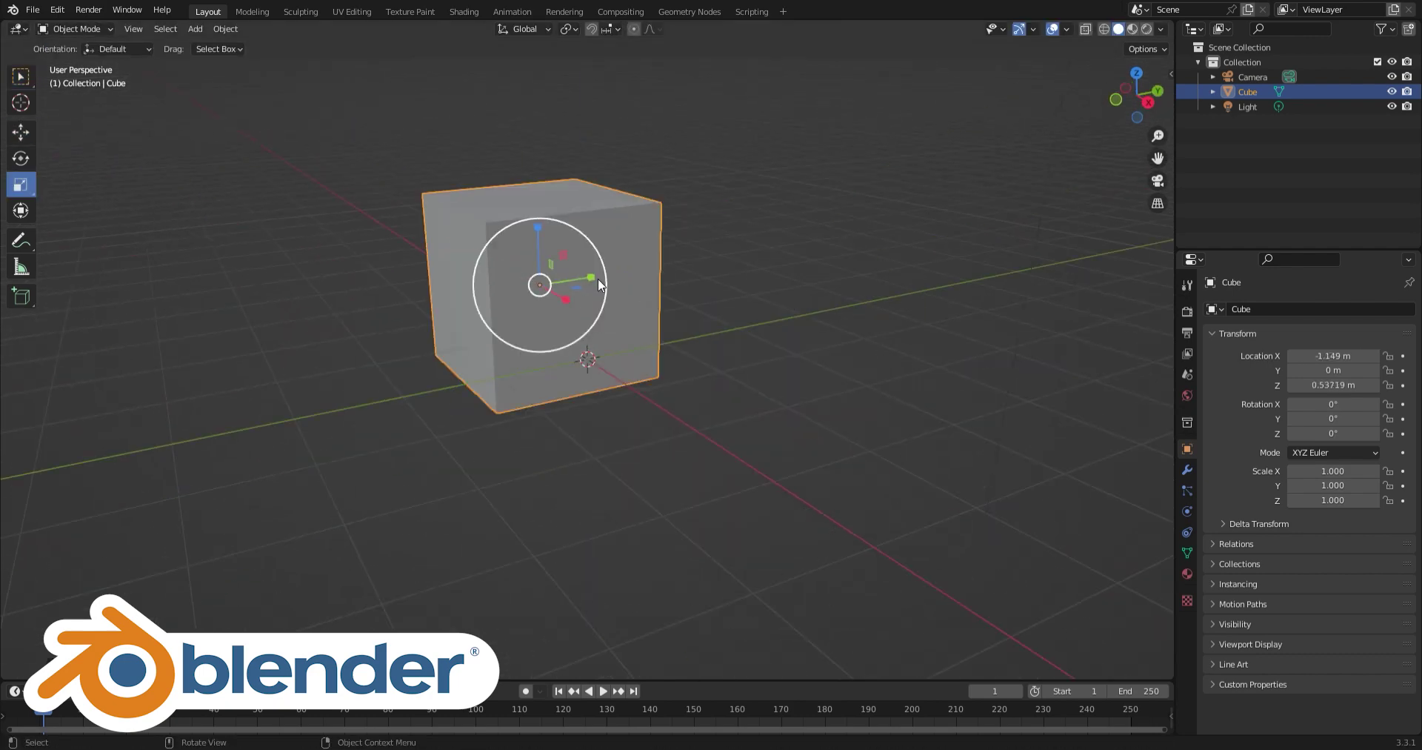
{"action": "left_click_drag", "start_coordinate": [593, 277], "coordinate": [570, 282]}
{"action": "middle_click_drag", "start_coordinate": [570, 282], "coordinate": [530, 309]}
{"action": "left_click_drag", "start_coordinate": [531, 308], "coordinate": [666, 245]}
{"action": "scroll", "coordinate": [700, 229], "scroll_direction": "up", "scroll_amount": 2}
{"action": "scroll", "coordinate": [700, 229], "scroll_direction": "down", "scroll_amount": 3}
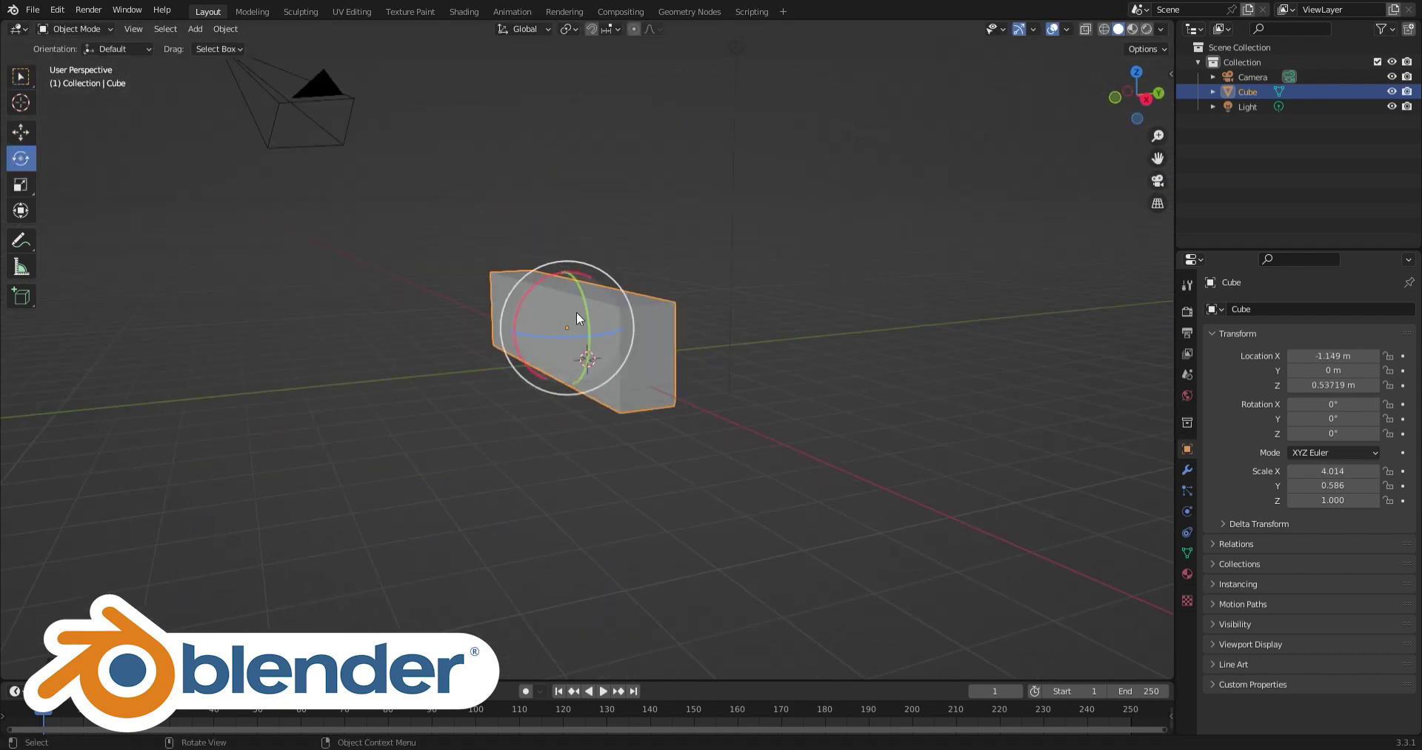
{"action": "middle_click_drag", "start_coordinate": [582, 317], "coordinate": [604, 318]}
{"action": "key", "text": "shift+d"}
{"action": "key", "text": "Tab"}
{"action": "left_click", "coordinate": [476, 317]}
{"action": "middle_click_drag", "start_coordinate": [476, 318], "coordinate": [706, 358]}
{"action": "left_click", "coordinate": [20, 377]}
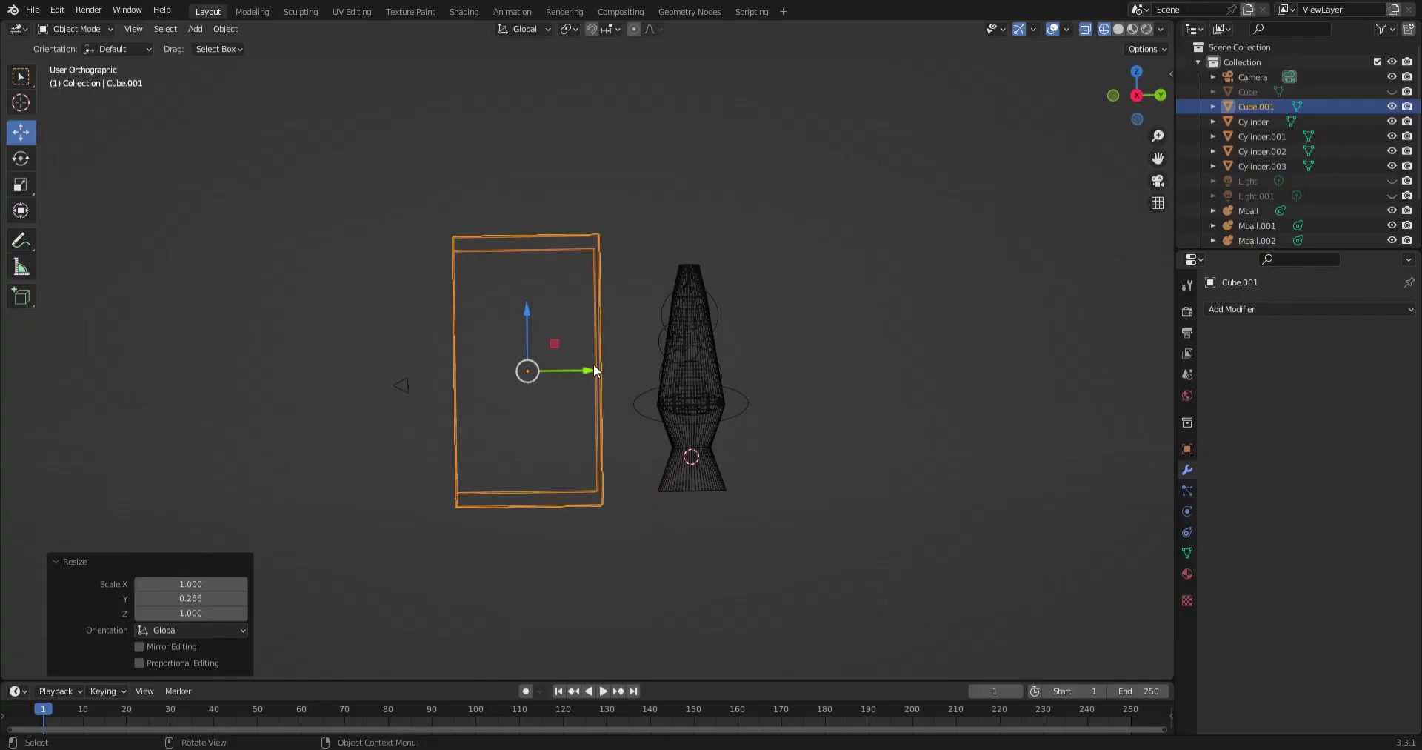
{"action": "left_click_drag", "start_coordinate": [595, 365], "coordinate": [703, 375]}
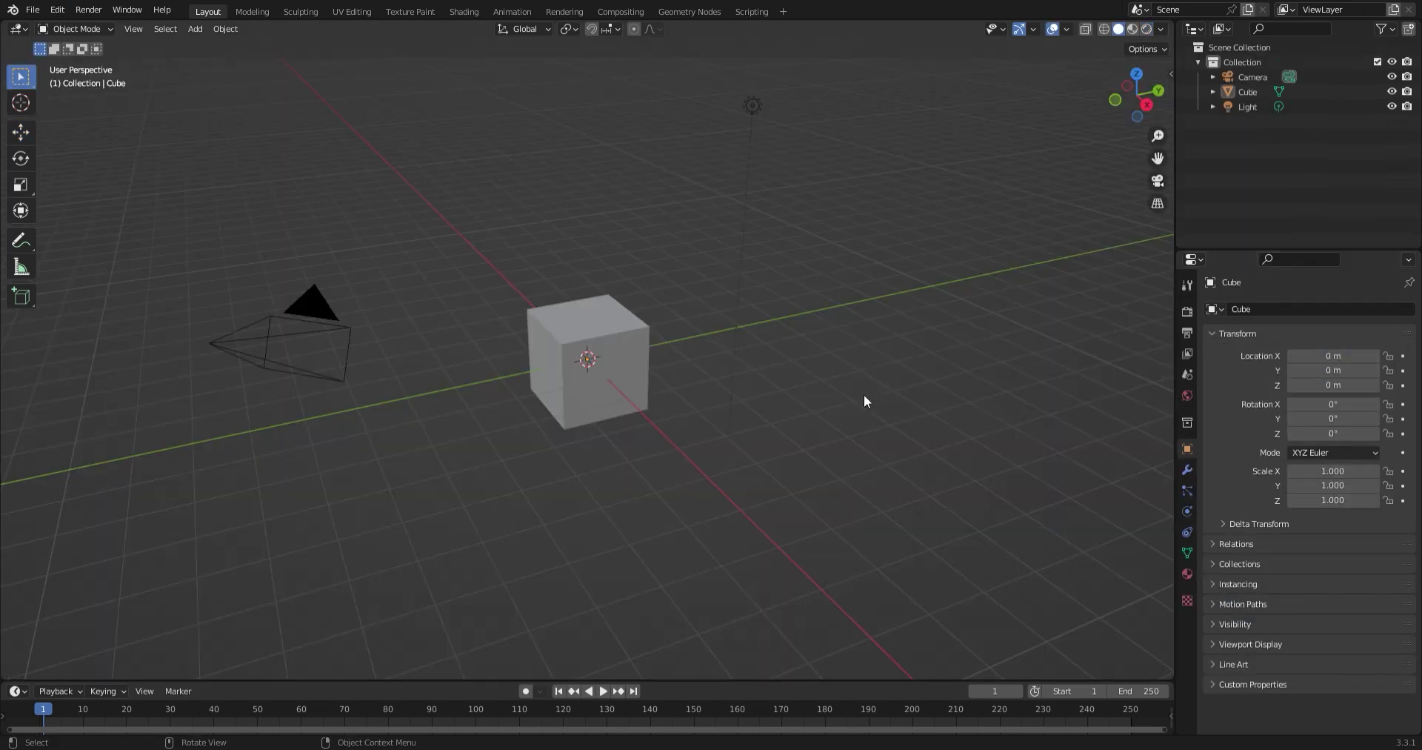
Replace the default cube with a 64-vertex cylinder of radius 1 m and depth 2 m
{"action": "middle_click_drag", "start_coordinate": [783, 414], "coordinate": [629, 378]}
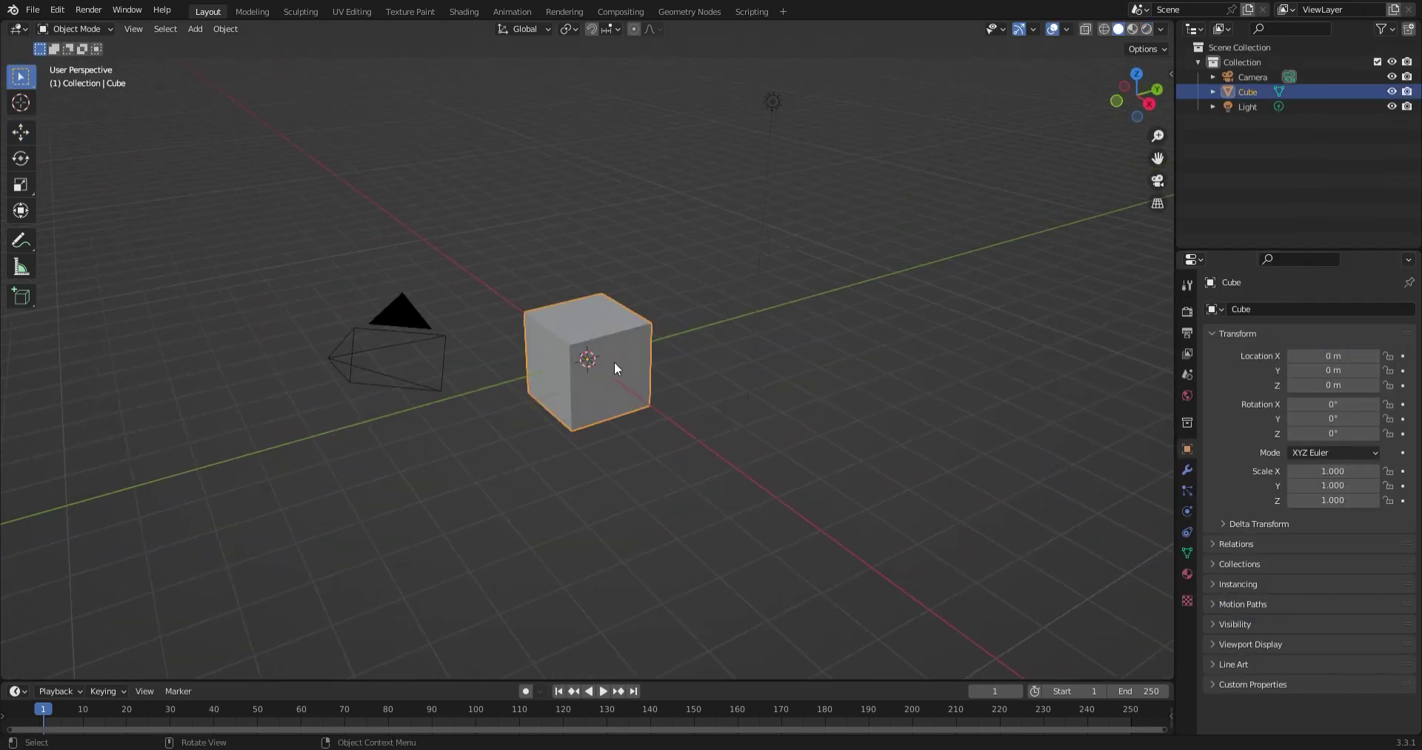
{"action": "key", "text": "Delete"}
{"action": "key", "text": "shift+a"}
{"action": "mouse_move", "coordinate": [618, 373]}
{"action": "left_click", "coordinate": [684, 451]}
{"action": "scroll", "coordinate": [708, 362], "scroll_direction": "up", "scroll_amount": 4}
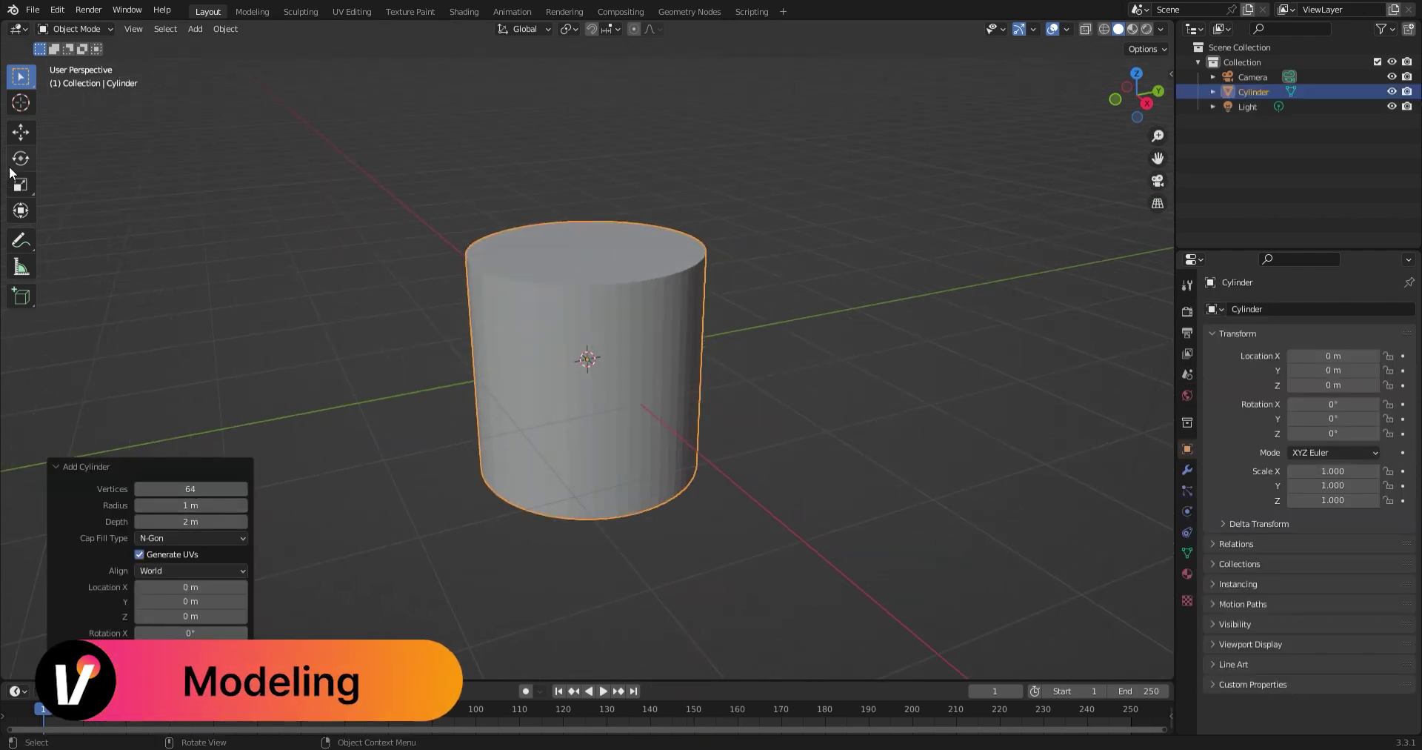
Scale the cylinder uniformly to about 2.248
{"action": "left_click", "coordinate": [20, 184]}
{"action": "scroll", "coordinate": [600, 465], "scroll_direction": "down", "scroll_amount": 2}
{"action": "left_click_drag", "start_coordinate": [615, 317], "coordinate": [597, 241]}
In Edit Mode, shrink the cylinder's top face and lower it to form a short truncated cone
{"action": "key", "text": "Tab"}
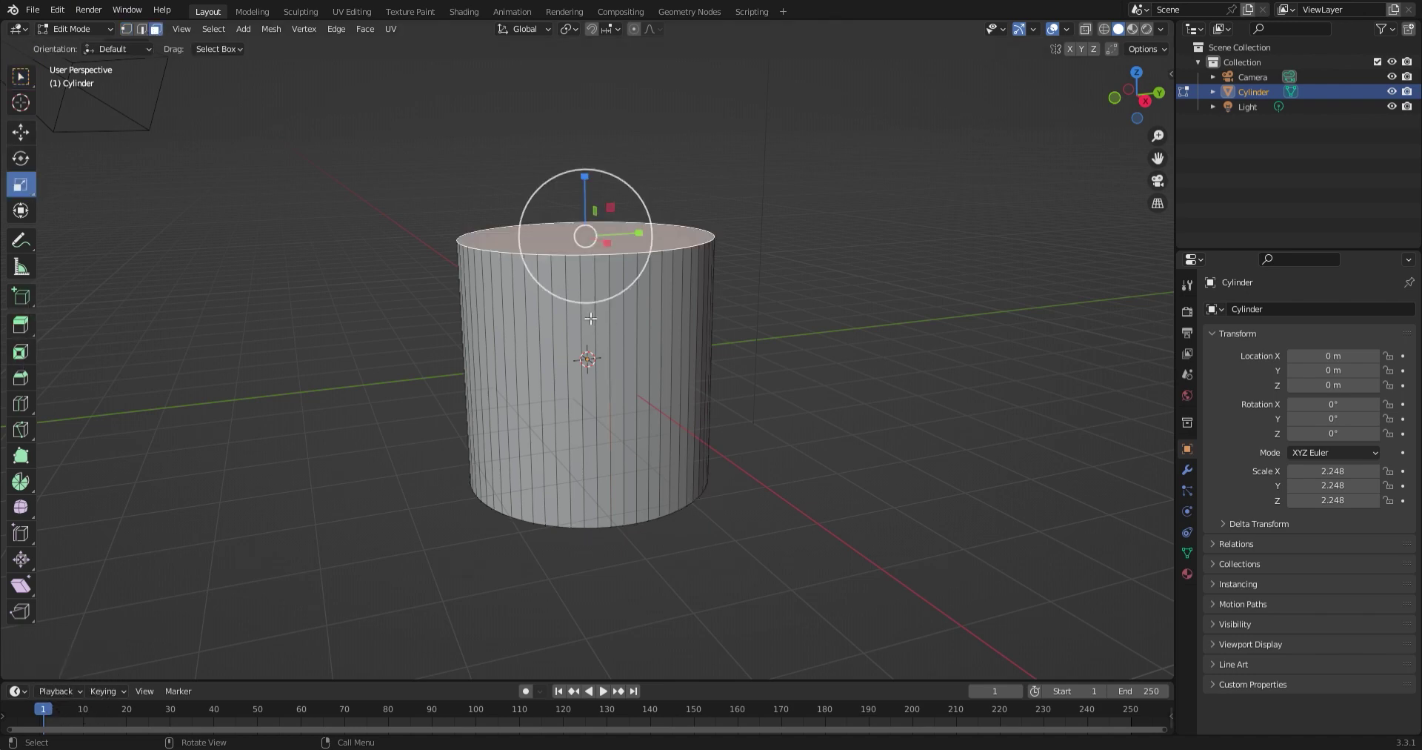
{"action": "left_click_drag", "start_coordinate": [590, 304], "coordinate": [571, 271]}
{"action": "left_click", "coordinate": [20, 132]}
{"action": "left_click_drag", "start_coordinate": [585, 178], "coordinate": [577, 278]}
{"action": "key", "text": "Tab"}
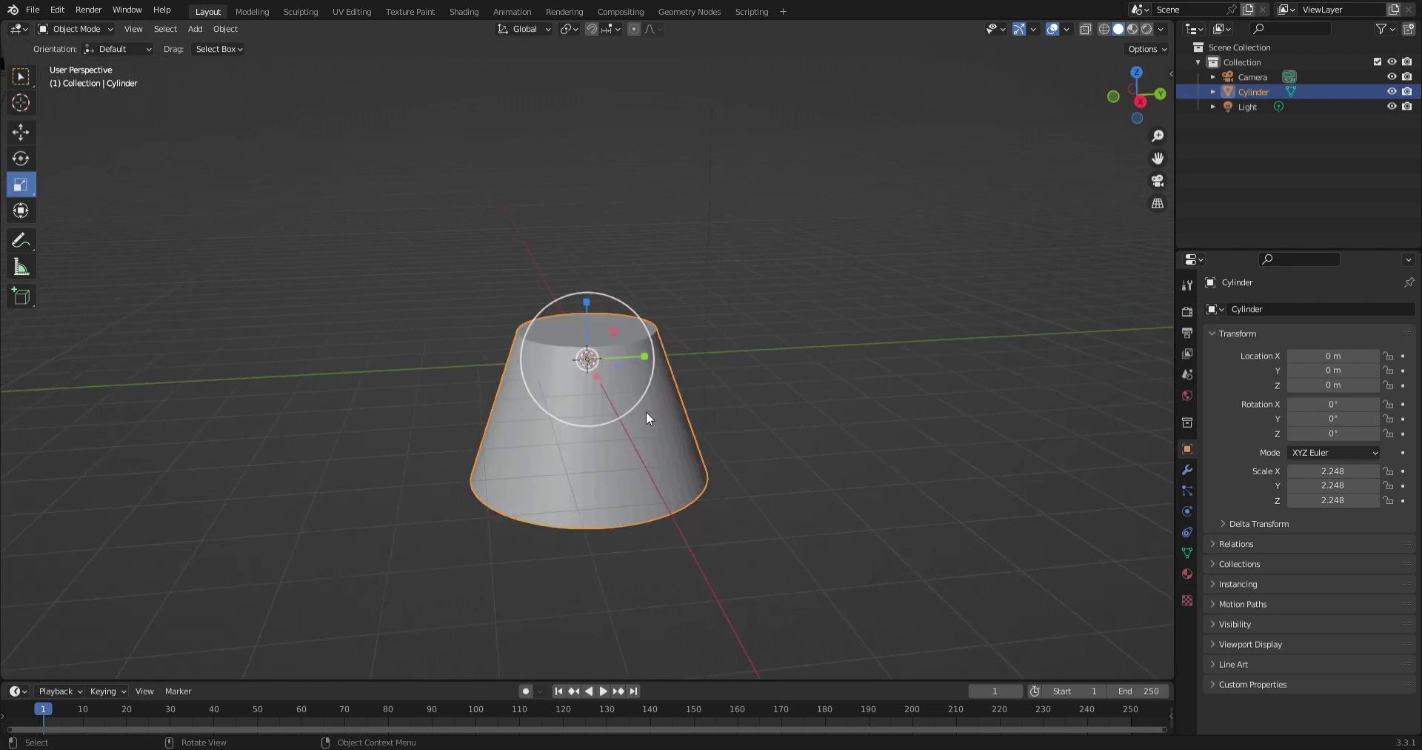
Duplicate the cone, set the copy's Y rotation to -180°, and raise it so the narrow ends meet
{"action": "key", "text": "shift+d"}
{"action": "left_click", "coordinate": [646, 419]}
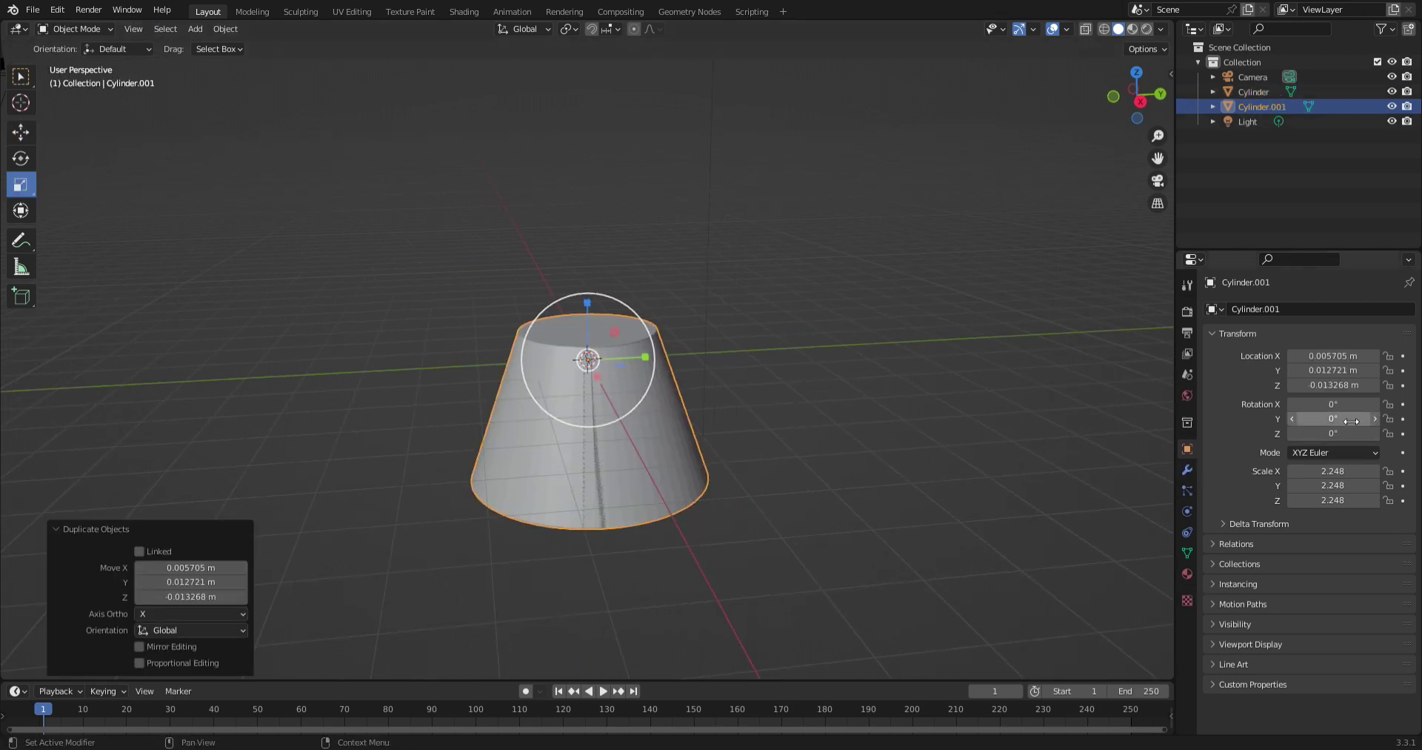
{"action": "left_click", "coordinate": [1333, 419]}
{"action": "type", "text": "-180"}
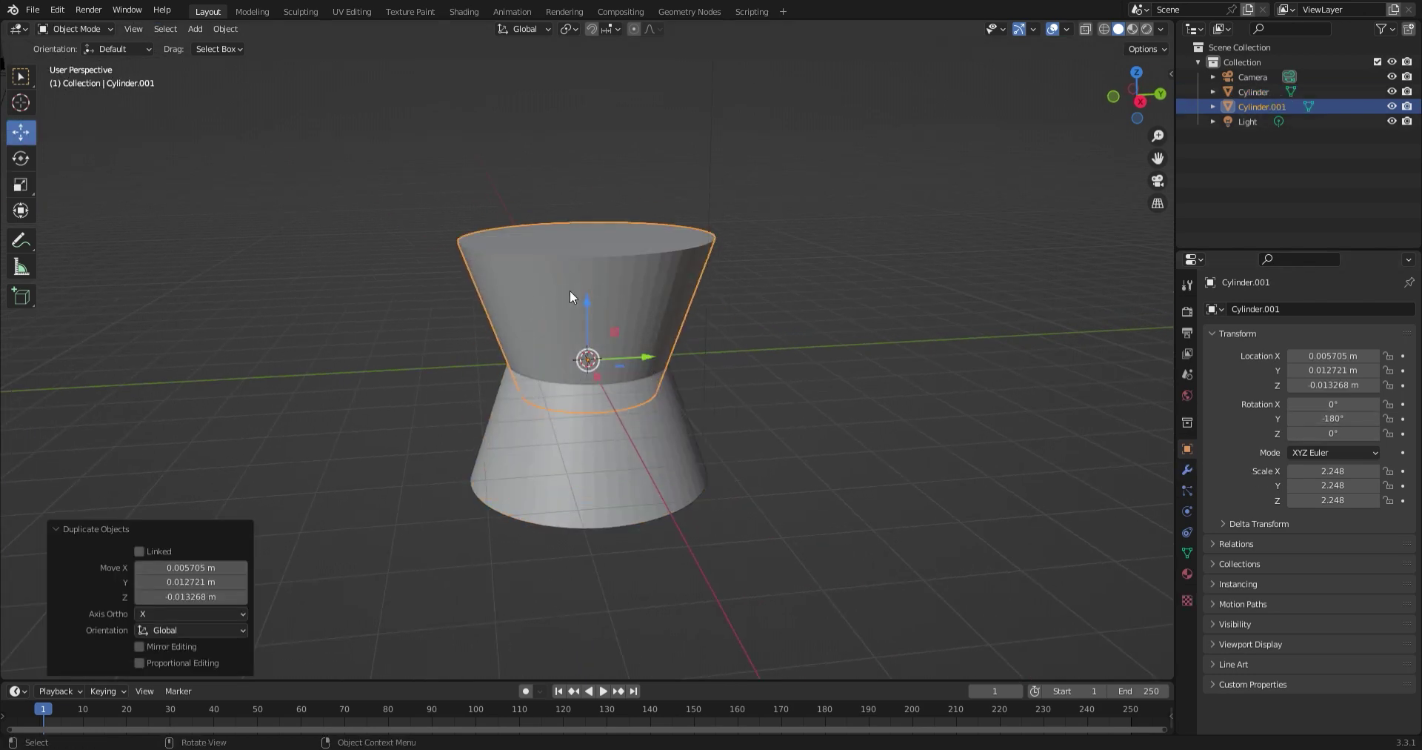
{"action": "left_click_drag", "start_coordinate": [590, 305], "coordinate": [595, 242]}
Duplicate the base cone and raise the copy about 8.916 m, above the inverted cone
{"action": "scroll", "coordinate": [732, 319], "scroll_direction": "up", "scroll_amount": 3}
{"action": "scroll", "coordinate": [732, 319], "scroll_direction": "down", "scroll_amount": 8}
{"action": "left_click", "coordinate": [626, 593]}
{"action": "middle_click_drag", "start_coordinate": [627, 593], "coordinate": [632, 527]}
{"action": "key", "text": "shift+d"}
{"action": "right_click", "coordinate": [626, 423]}
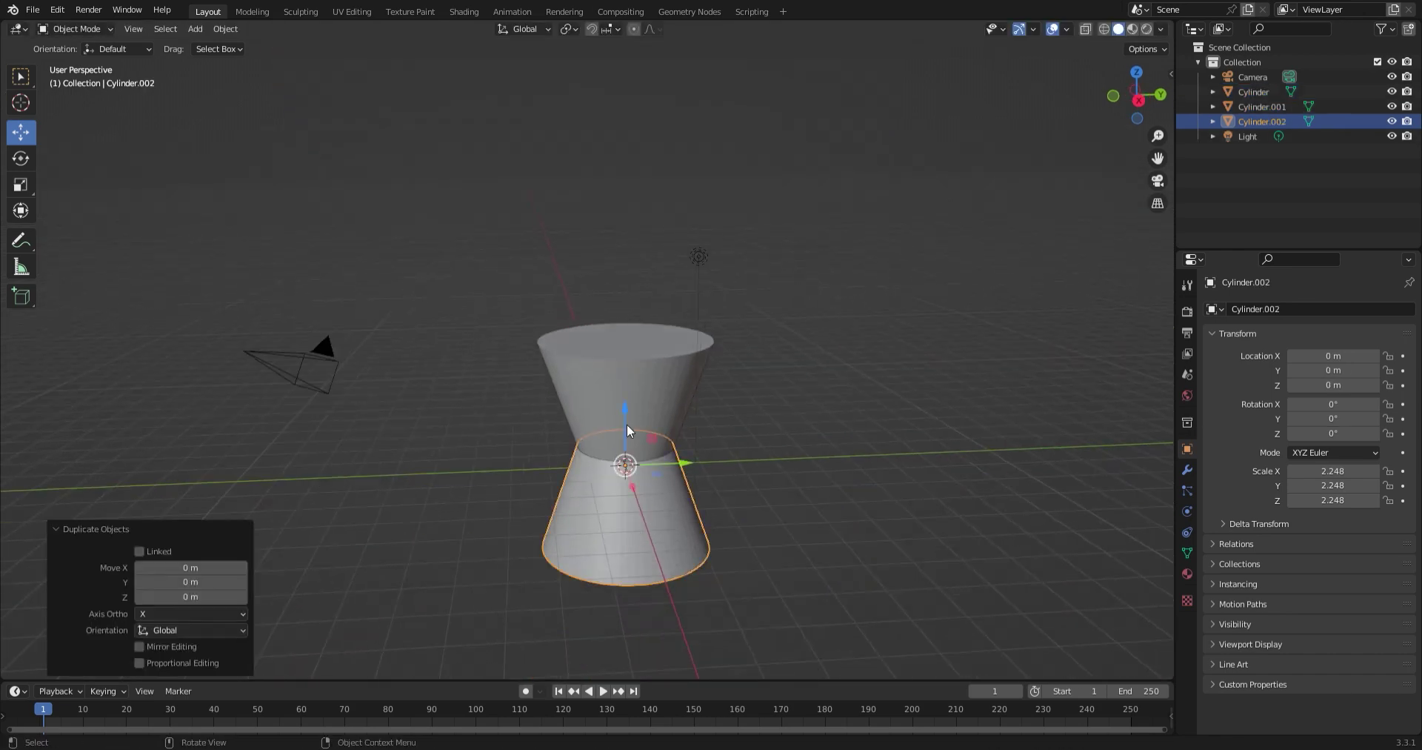
{"action": "left_click_drag", "start_coordinate": [627, 424], "coordinate": [620, 111]}
Stretch the raised cone along Z to a scale of about 6.459
{"action": "key", "text": "shift+space"}
{"action": "key", "text": "s"}
{"action": "key", "text": "s"}
{"action": "key", "text": "z"}
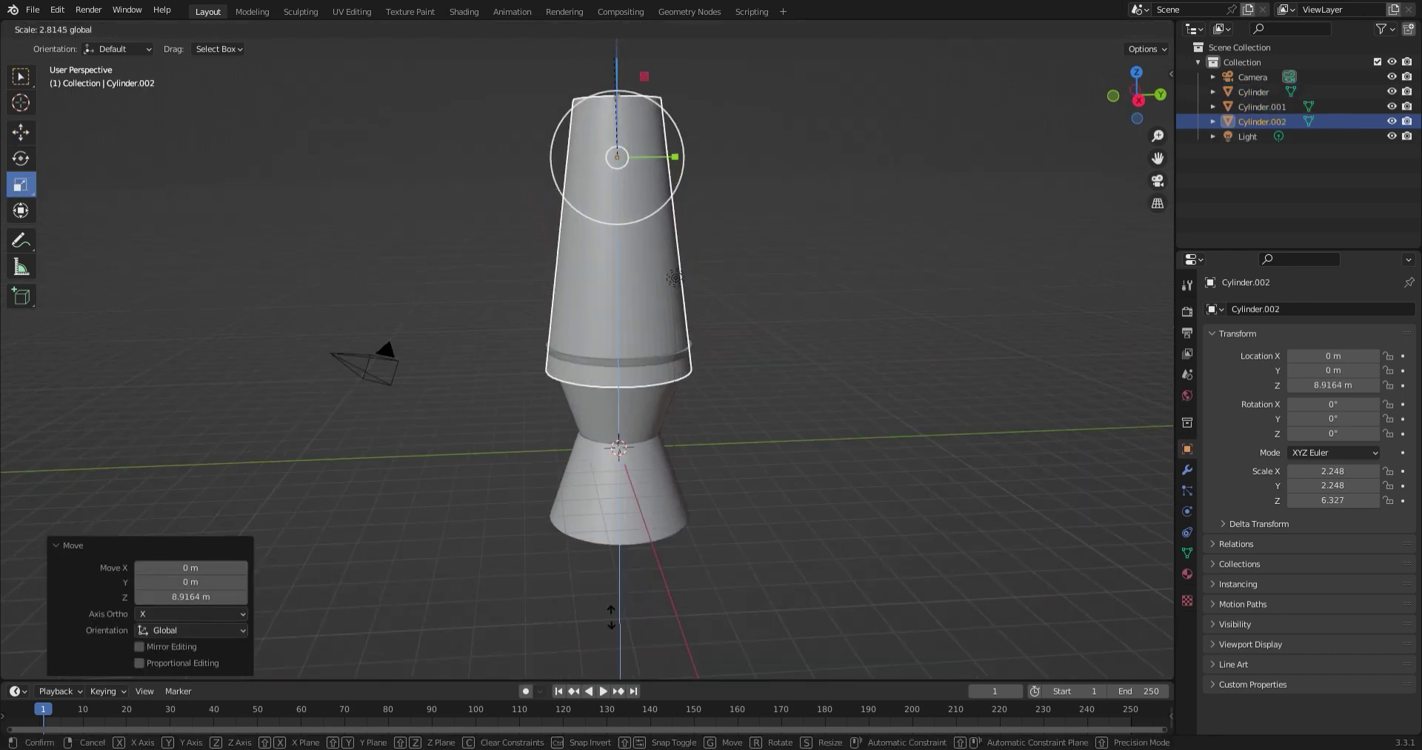
{"action": "left_click", "coordinate": [612, 616]}
Raise the tall cone onto the inverted cone's rim and shrink it to about 2.217 in X and Y to match
{"action": "key", "text": "shift+space"}
{"action": "key", "text": "g"}
{"action": "scroll", "coordinate": [679, 450], "scroll_direction": "up", "scroll_amount": 2}
{"action": "key", "text": "g"}
{"action": "key", "text": "z"}
{"action": "left_click", "coordinate": [683, 436]}
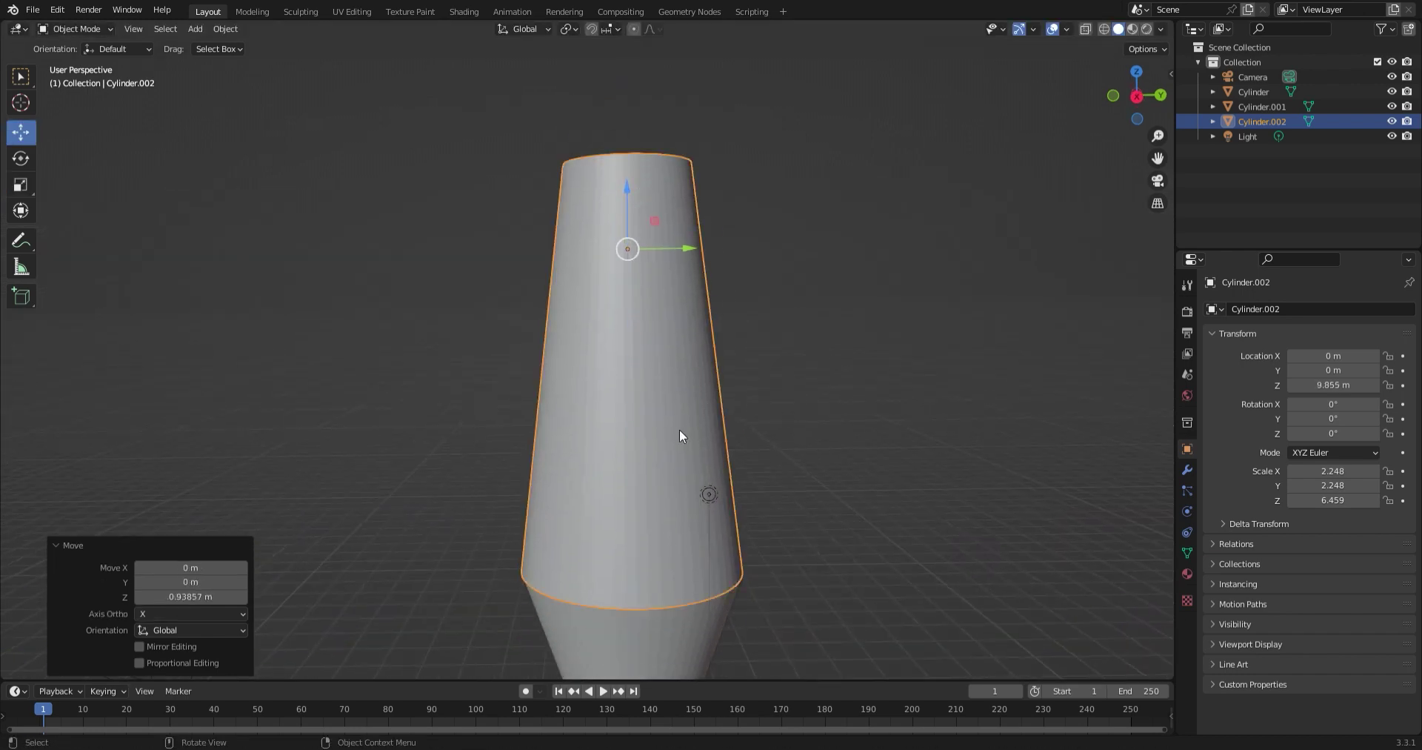
{"action": "scroll", "coordinate": [682, 436], "scroll_direction": "up", "scroll_amount": 4}
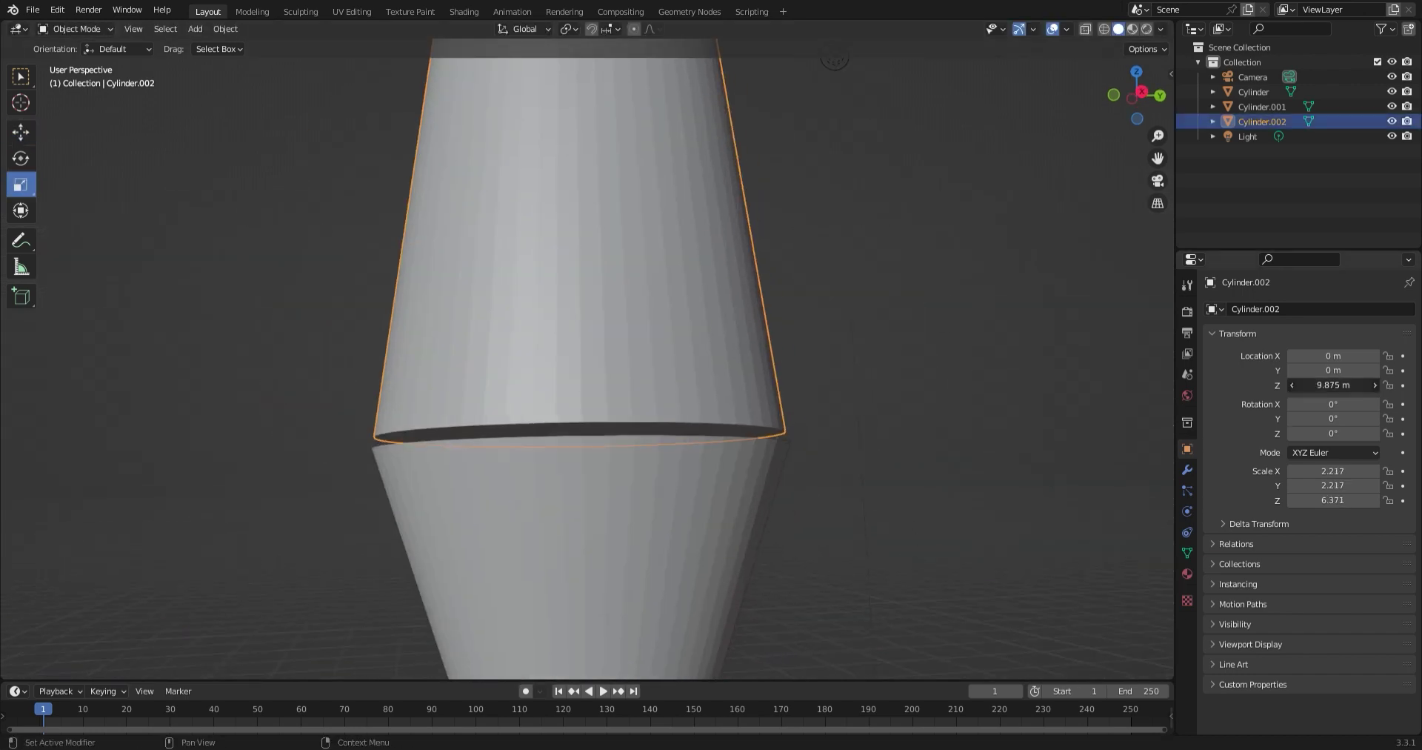
{"action": "left_click", "coordinate": [954, 420]}
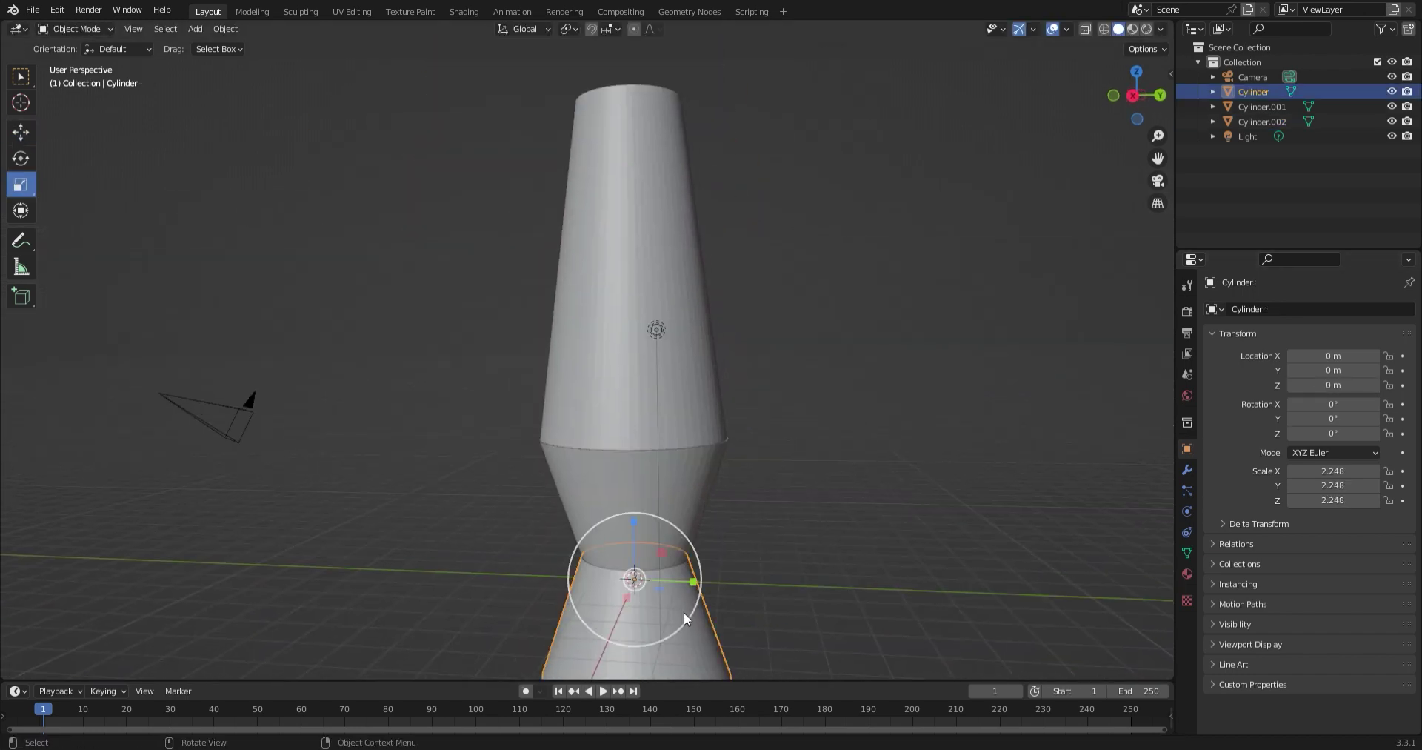
Duplicate the base cone and raise the copy to about Z 13.965 m as the lamp's cap
{"action": "key", "text": "shift+d"}
{"action": "key", "text": "Escape"}
{"action": "key", "text": "shift+space"}
{"action": "key", "text": "g"}
{"action": "key", "text": "g"}
{"action": "key", "text": "z"}
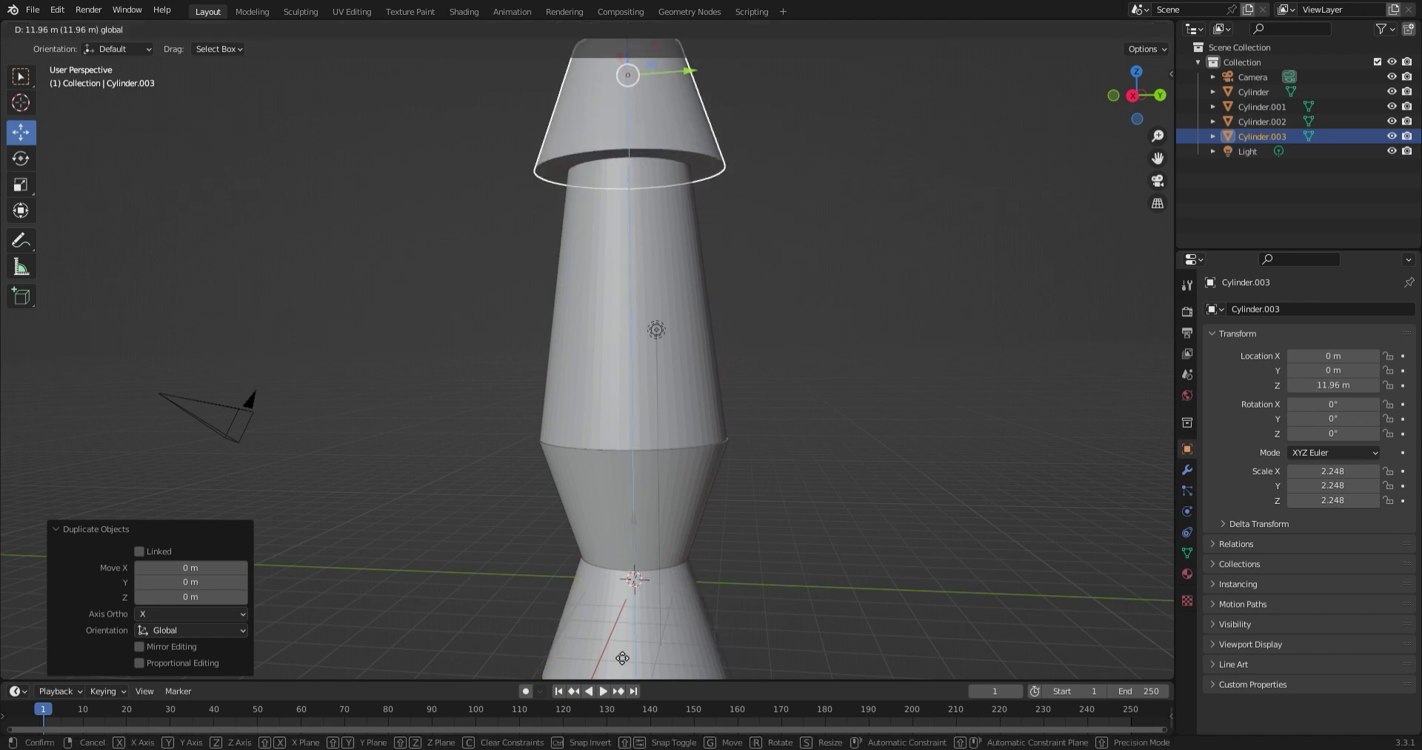
{"action": "left_click", "coordinate": [659, 569]}
{"action": "scroll", "coordinate": [659, 569], "scroll_direction": "up", "scroll_amount": 5}
{"action": "key", "text": "g"}
{"action": "key", "text": "z"}
{"action": "left_click", "coordinate": [608, 205]}
Stretch the cap along the Z axis
{"action": "scroll", "coordinate": [607, 205], "scroll_direction": "down", "scroll_amount": 5}
{"action": "key", "text": "shift+space"}
{"action": "key", "text": "s"}
{"action": "key", "text": "s"}
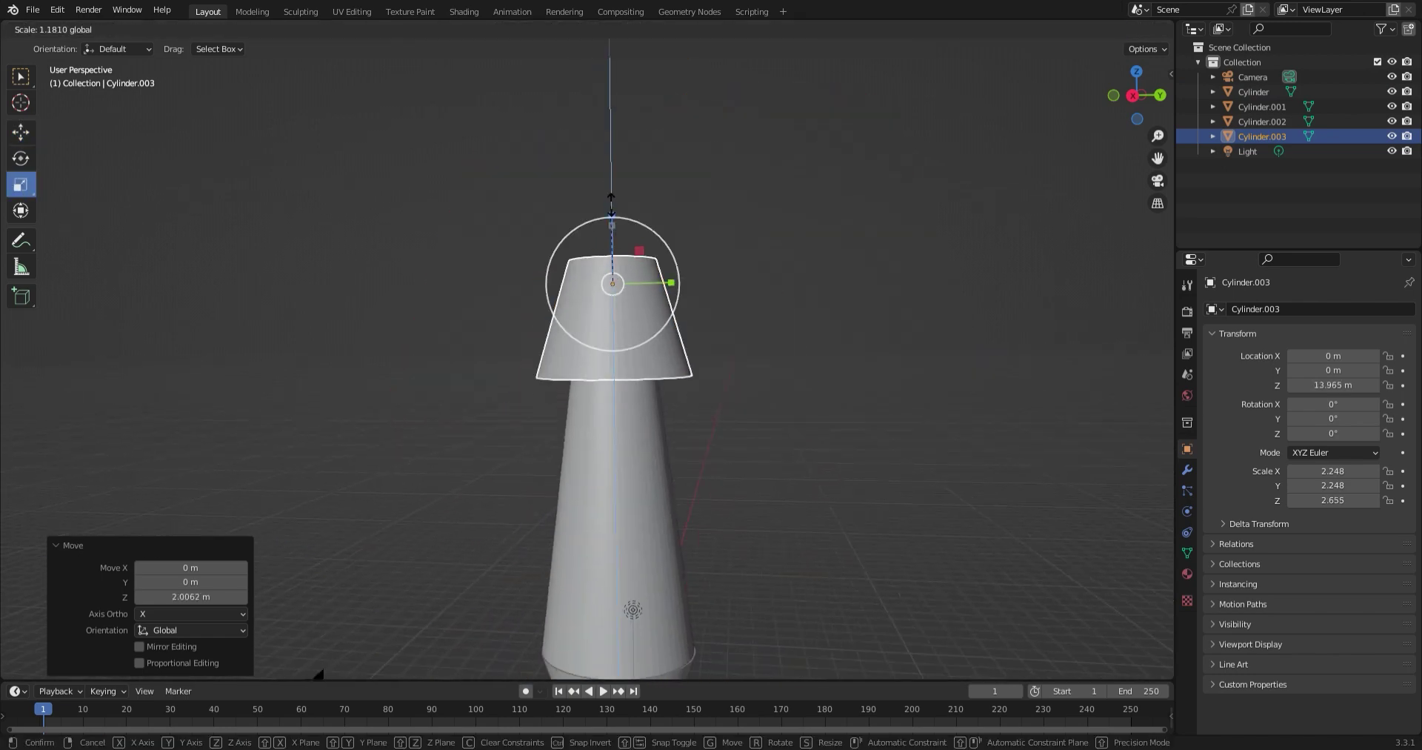
{"action": "key", "text": "Return"}
Lower the cap to about Z 13.153 m and scale it down to fit the tall cone's upper rim
{"action": "left_click", "coordinate": [24, 134]}
{"action": "key", "text": "g"}
{"action": "key", "text": "z"}
{"action": "left_click", "coordinate": [716, 344]}
{"action": "scroll", "coordinate": [716, 343], "scroll_direction": "up", "scroll_amount": 4}
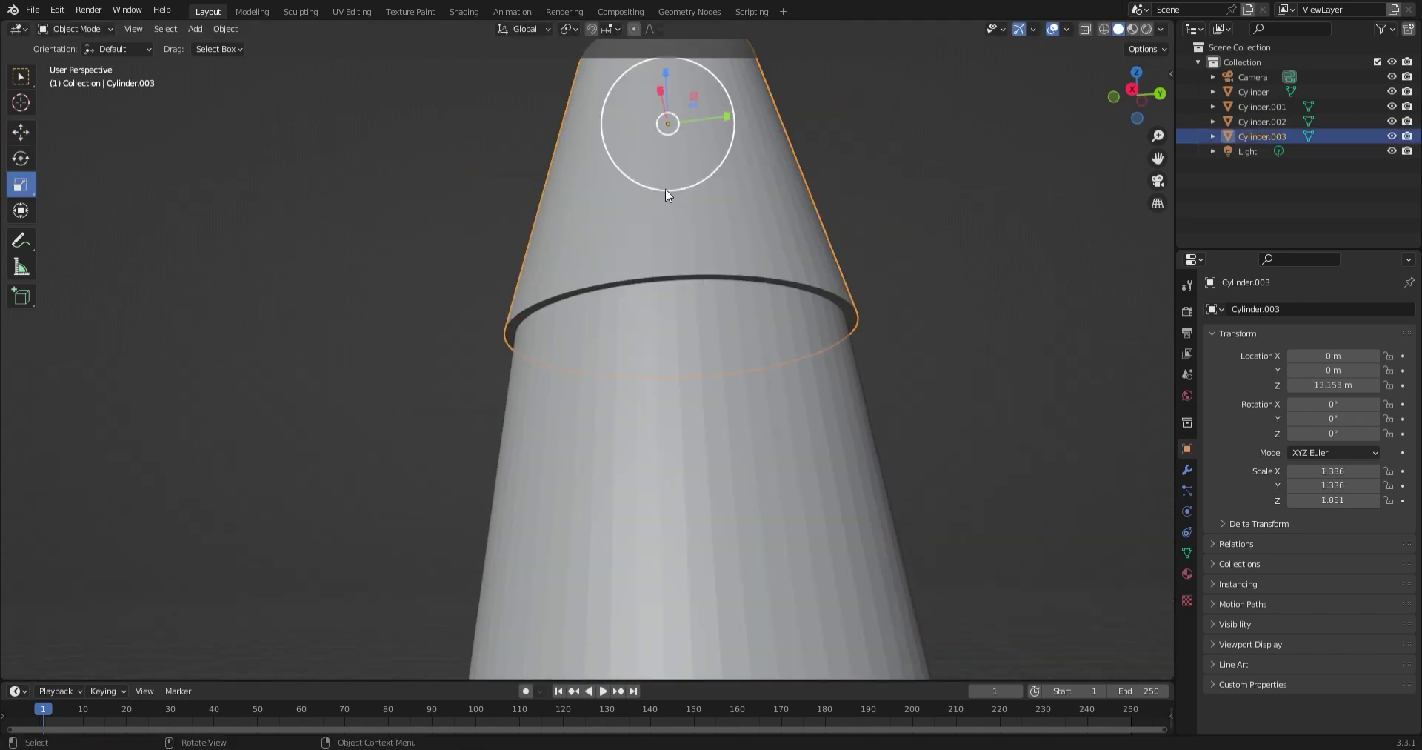
{"action": "key", "text": "s"}
{"action": "key", "text": "Return"}
{"action": "scroll", "coordinate": [666, 188], "scroll_direction": "down", "scroll_amount": 2}
Apply Shade Smooth to the lamp's parts
{"action": "left_click", "coordinate": [21, 184]}
{"action": "scroll", "coordinate": [566, 300], "scroll_direction": "down", "scroll_amount": 3}
{"action": "right_click", "coordinate": [581, 93]}
{"action": "left_click", "coordinate": [593, 104]}
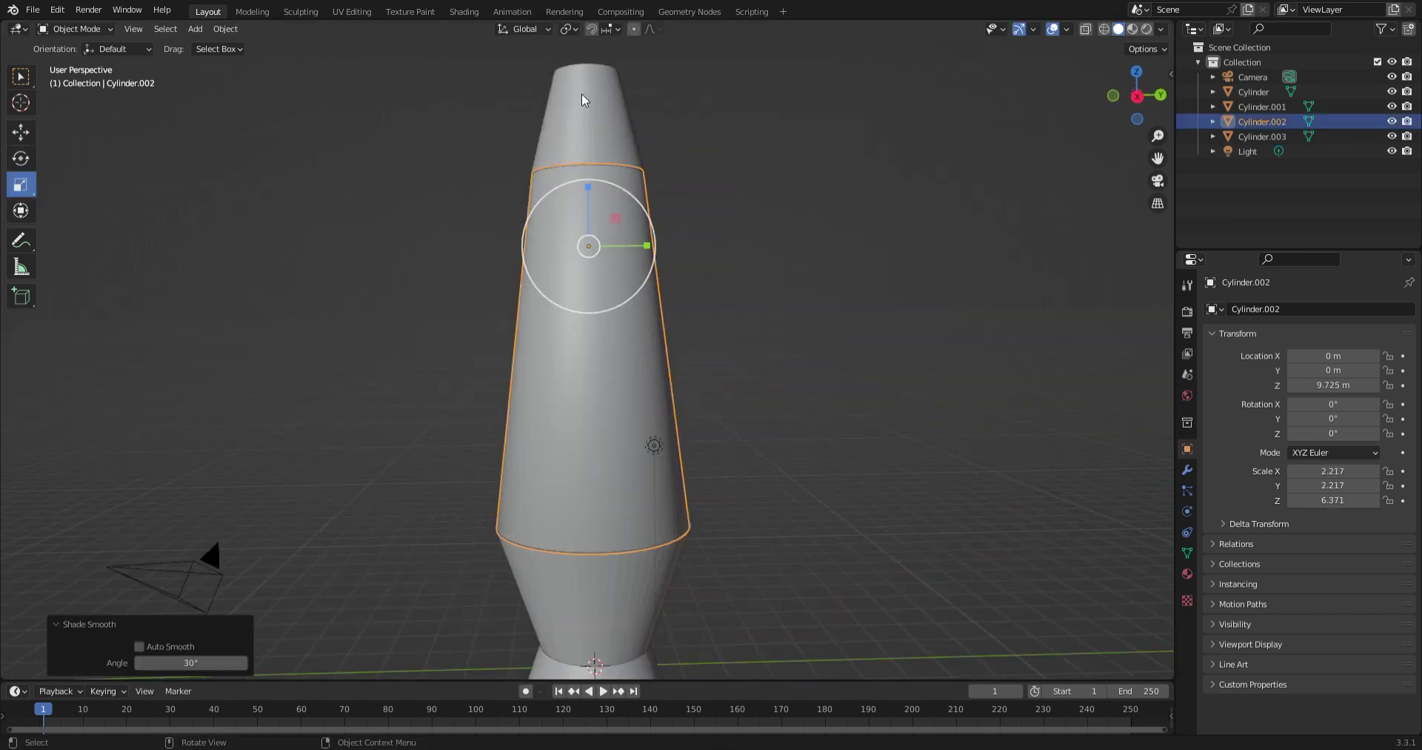
{"action": "left_click", "coordinate": [601, 630]}
{"action": "scroll", "coordinate": [601, 472], "scroll_direction": "down", "scroll_amount": 1}
Enable Auto Smooth at 30° for all four lamp cylinders
{"action": "left_click", "coordinate": [1188, 552]}
{"action": "left_click", "coordinate": [1292, 637]}
{"action": "left_click", "coordinate": [1261, 107]}
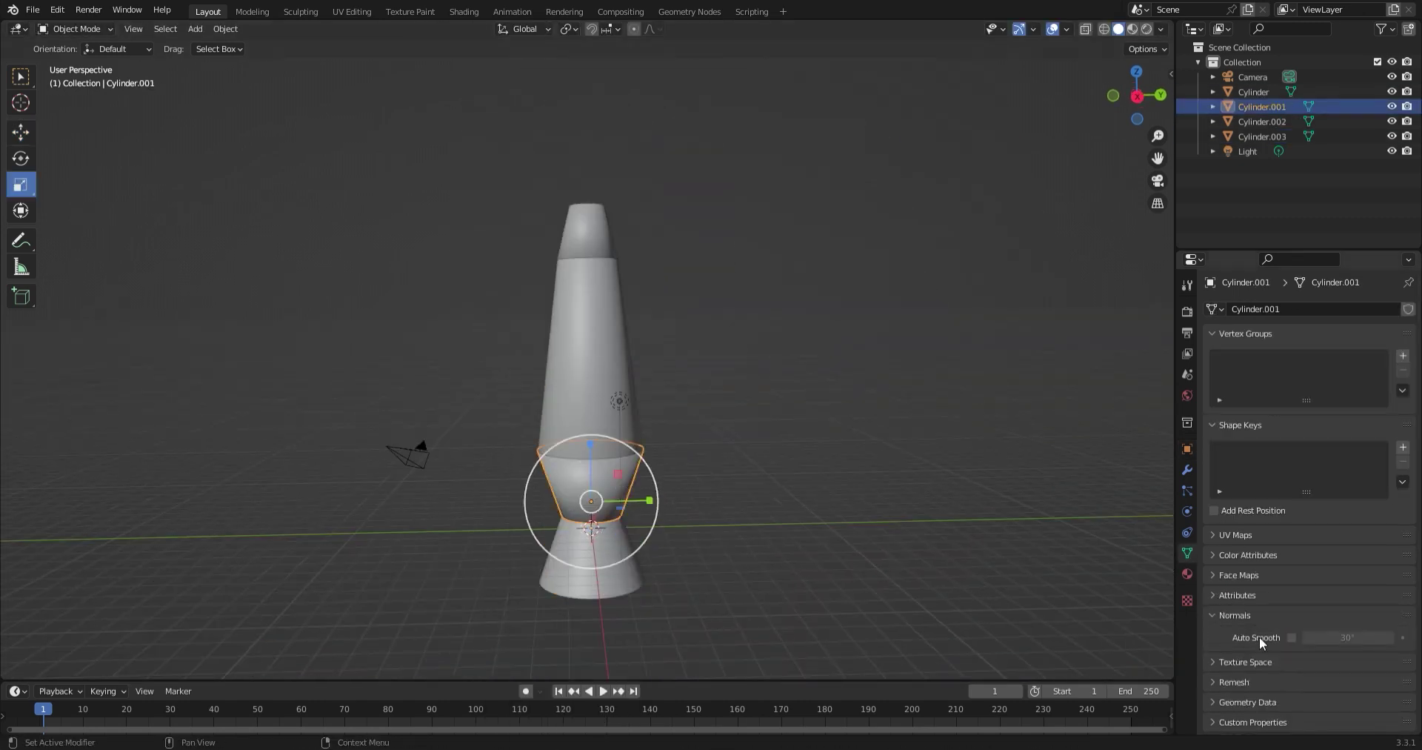
{"action": "left_click", "coordinate": [1292, 637]}
{"action": "left_click", "coordinate": [1262, 122]}
{"action": "left_click", "coordinate": [1292, 637]}
{"action": "left_click", "coordinate": [1261, 136]}
{"action": "left_click", "coordinate": [1291, 637]}
{"action": "scroll", "coordinate": [792, 425], "scroll_direction": "up", "scroll_amount": 4}
{"action": "scroll", "coordinate": [791, 425], "scroll_direction": "down", "scroll_amount": 4}
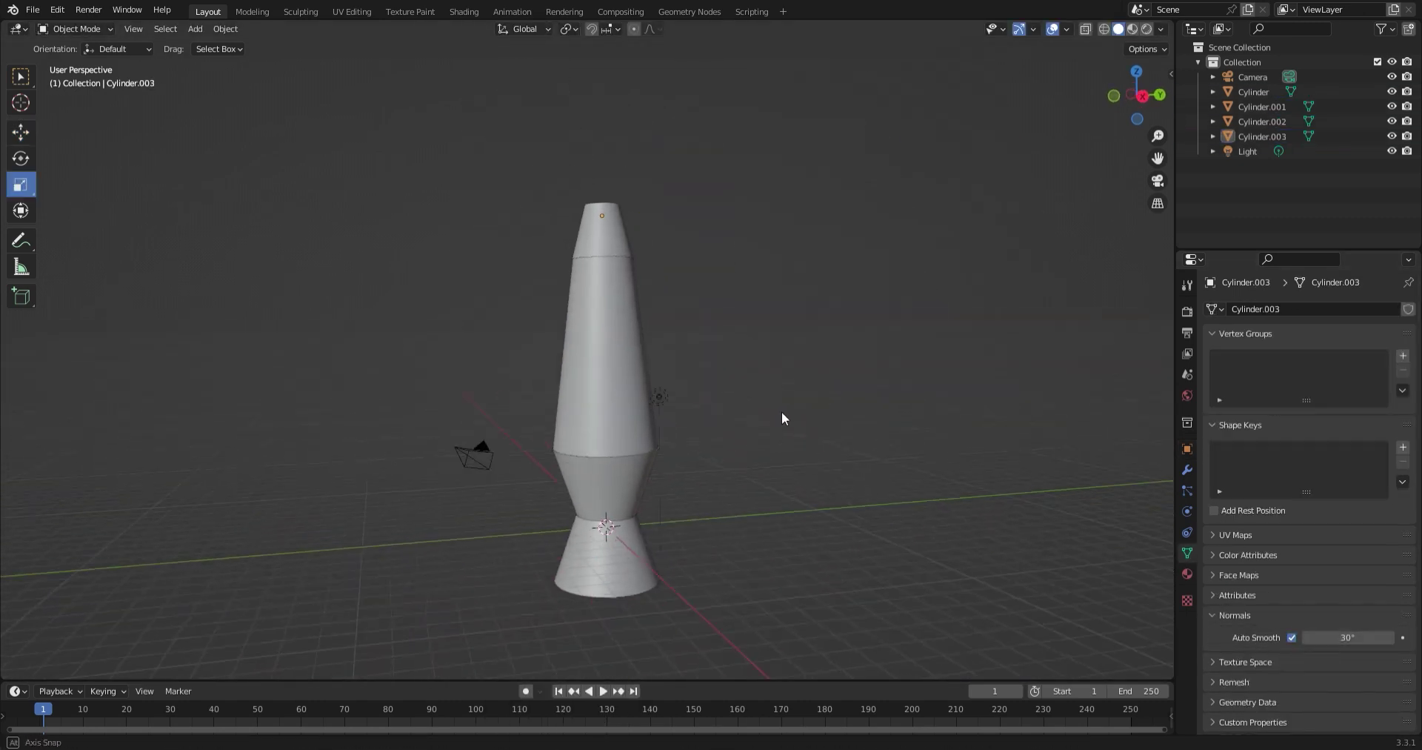
Create a new material named glass on the tall middle section of the lamp
{"action": "middle_click_drag", "start_coordinate": [784, 416], "coordinate": [748, 400]}
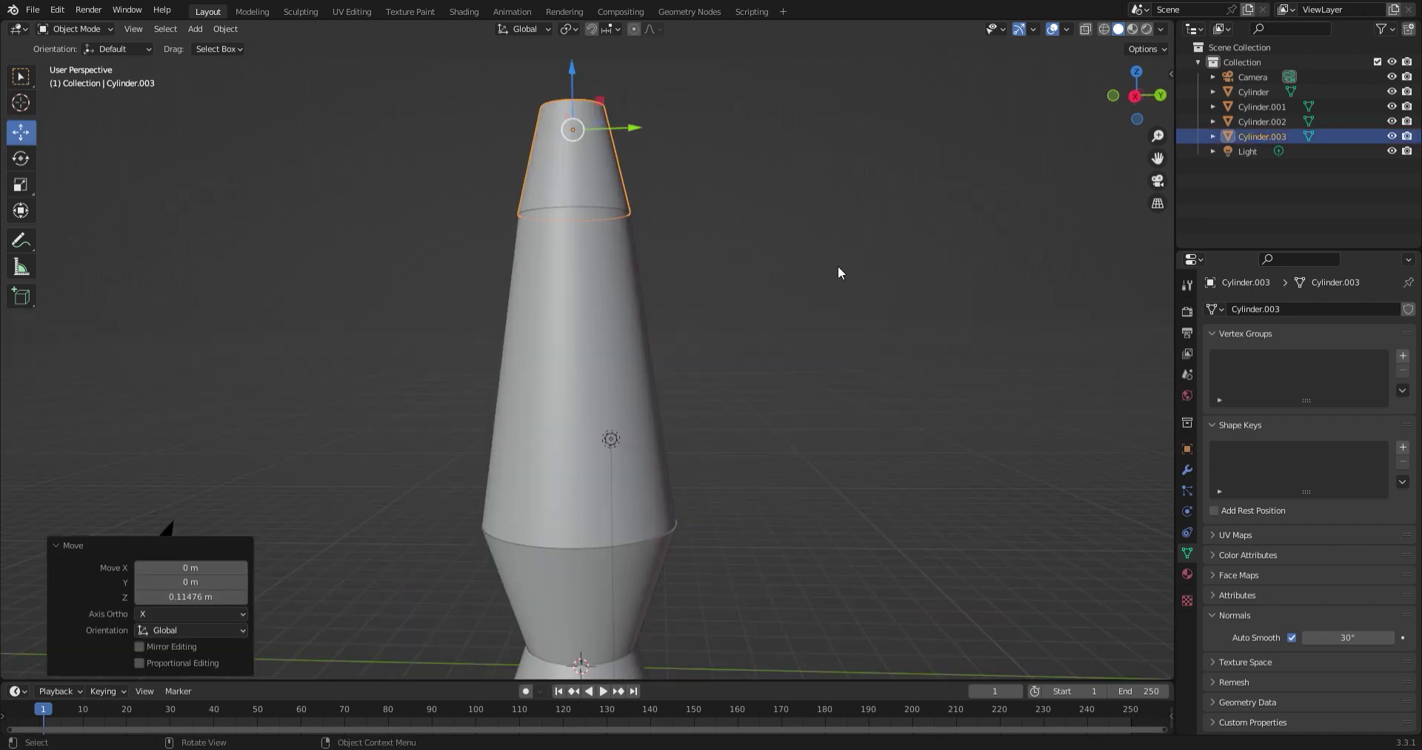
{"action": "left_click", "coordinate": [592, 388]}
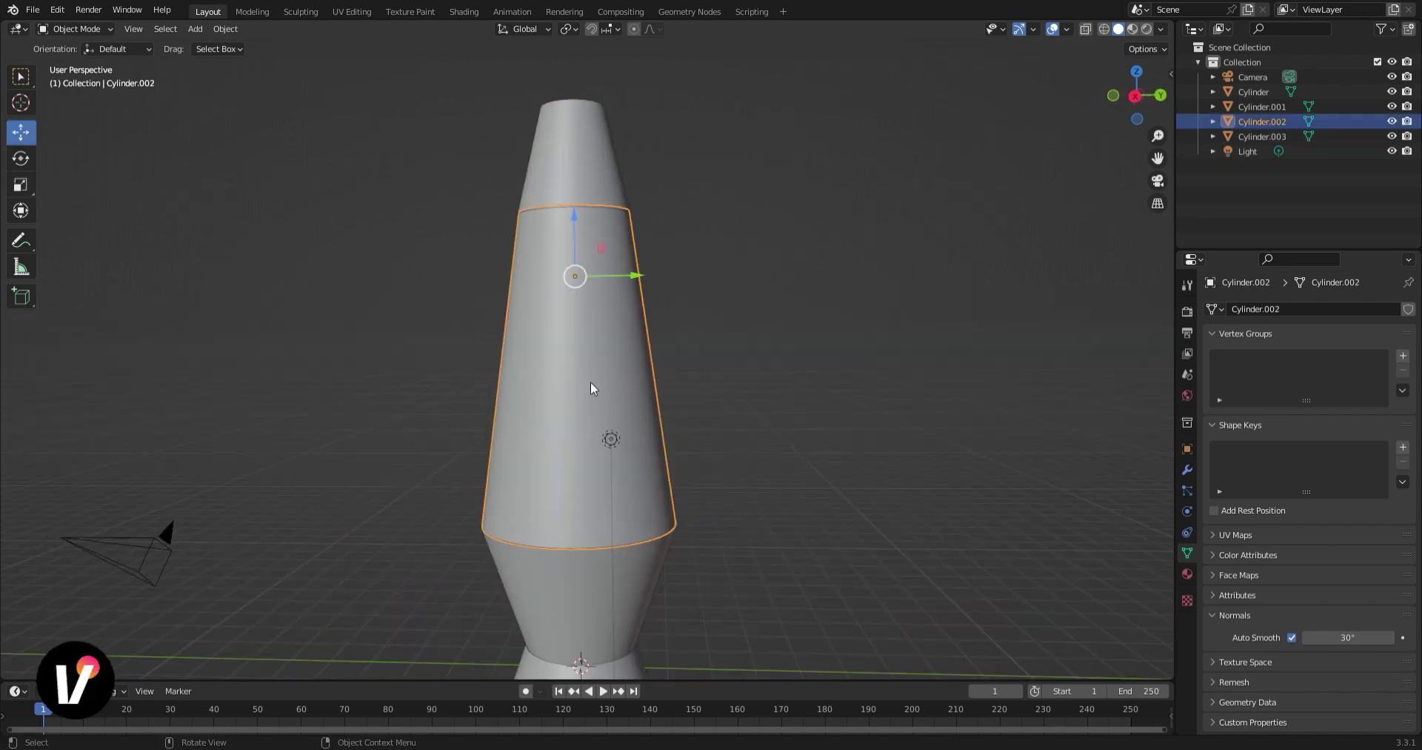
{"action": "left_click", "coordinate": [1187, 573]}
{"action": "left_click", "coordinate": [1311, 375]}
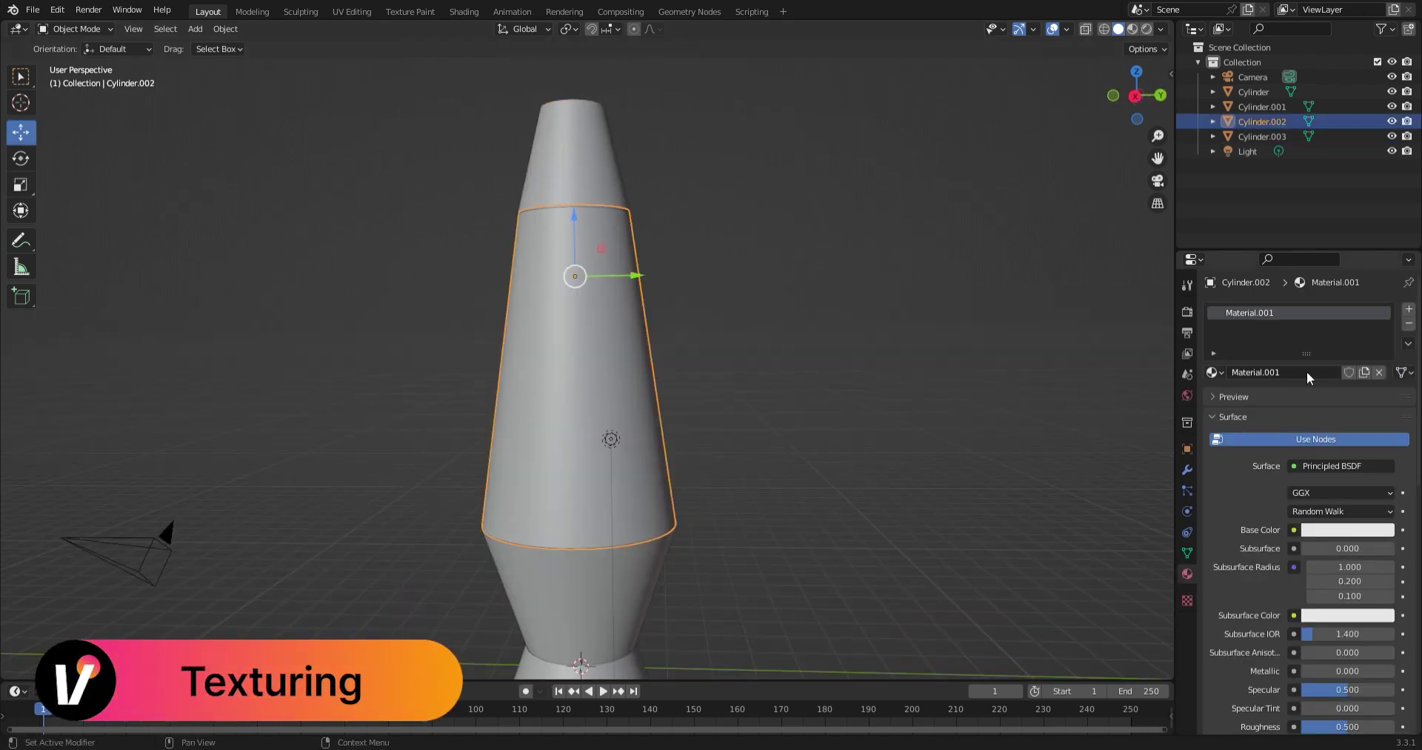
{"action": "left_click", "coordinate": [1307, 372]}
{"action": "type", "text": "glass"}
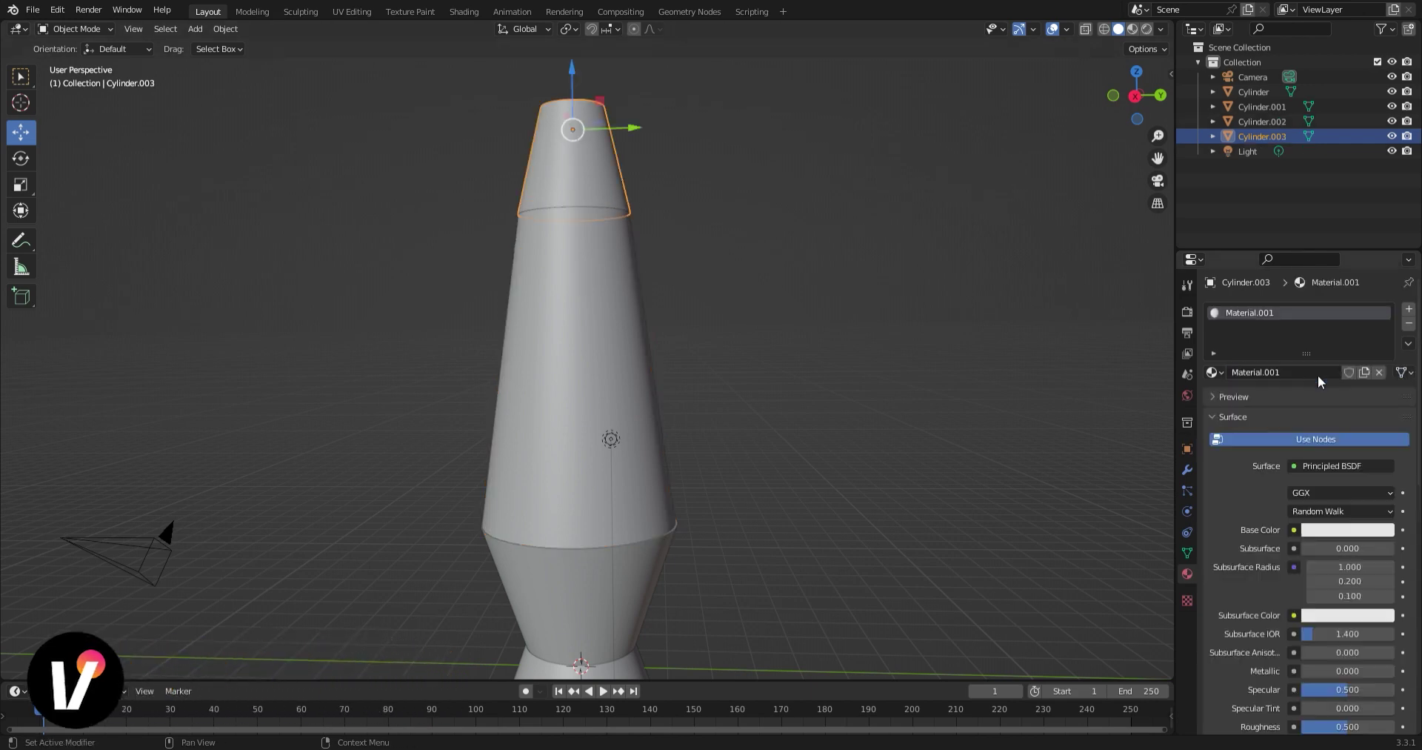
Rename the cap's material as metal and open it in the Shading workspace
{"action": "left_click", "coordinate": [1318, 375]}
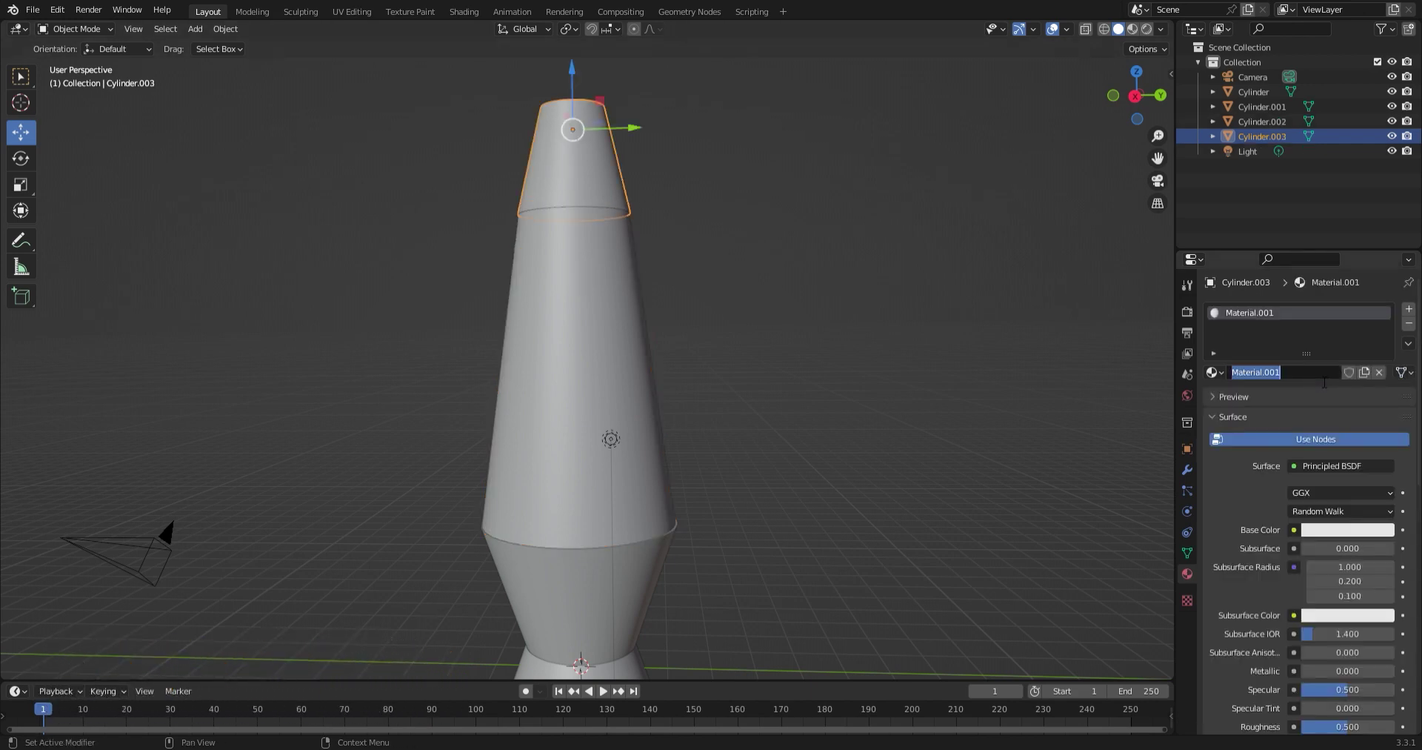
{"action": "type", "text": "metal"}
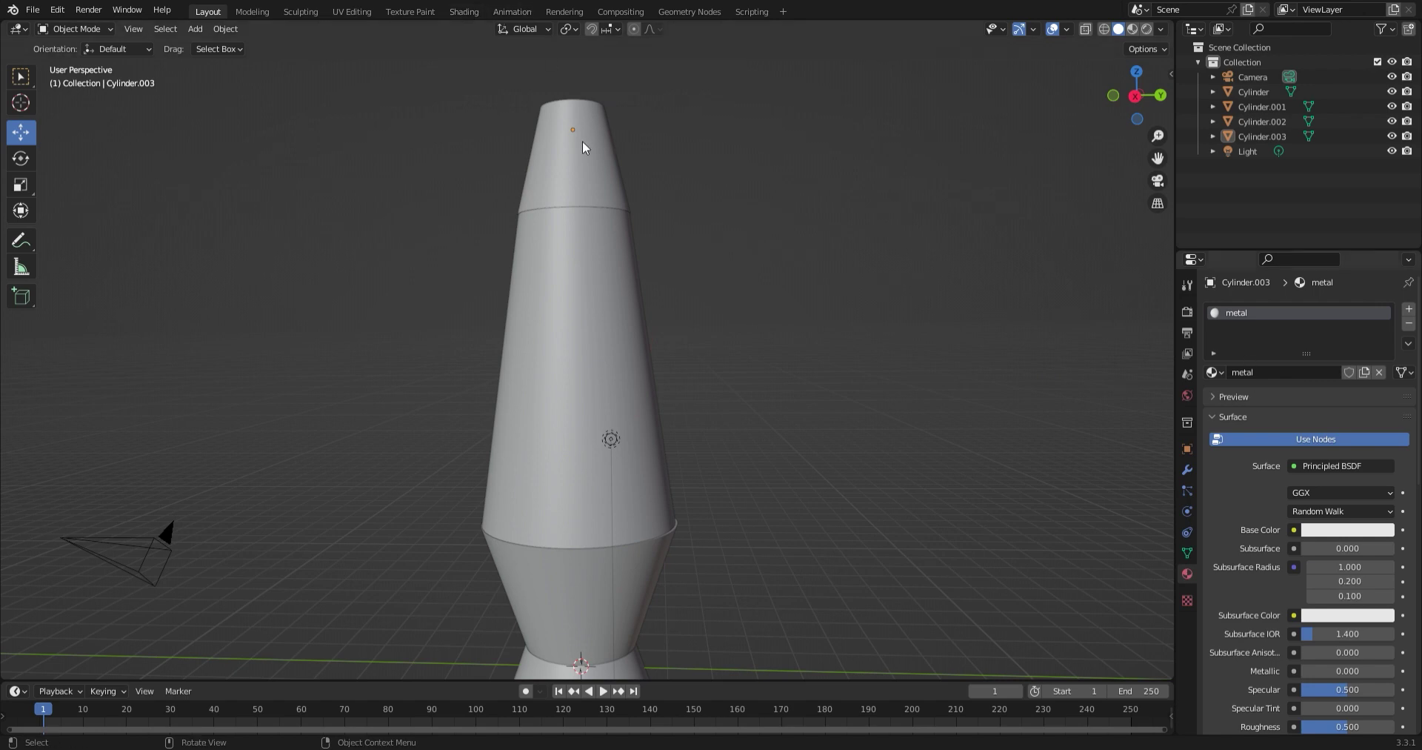
{"action": "left_click", "coordinate": [464, 12]}
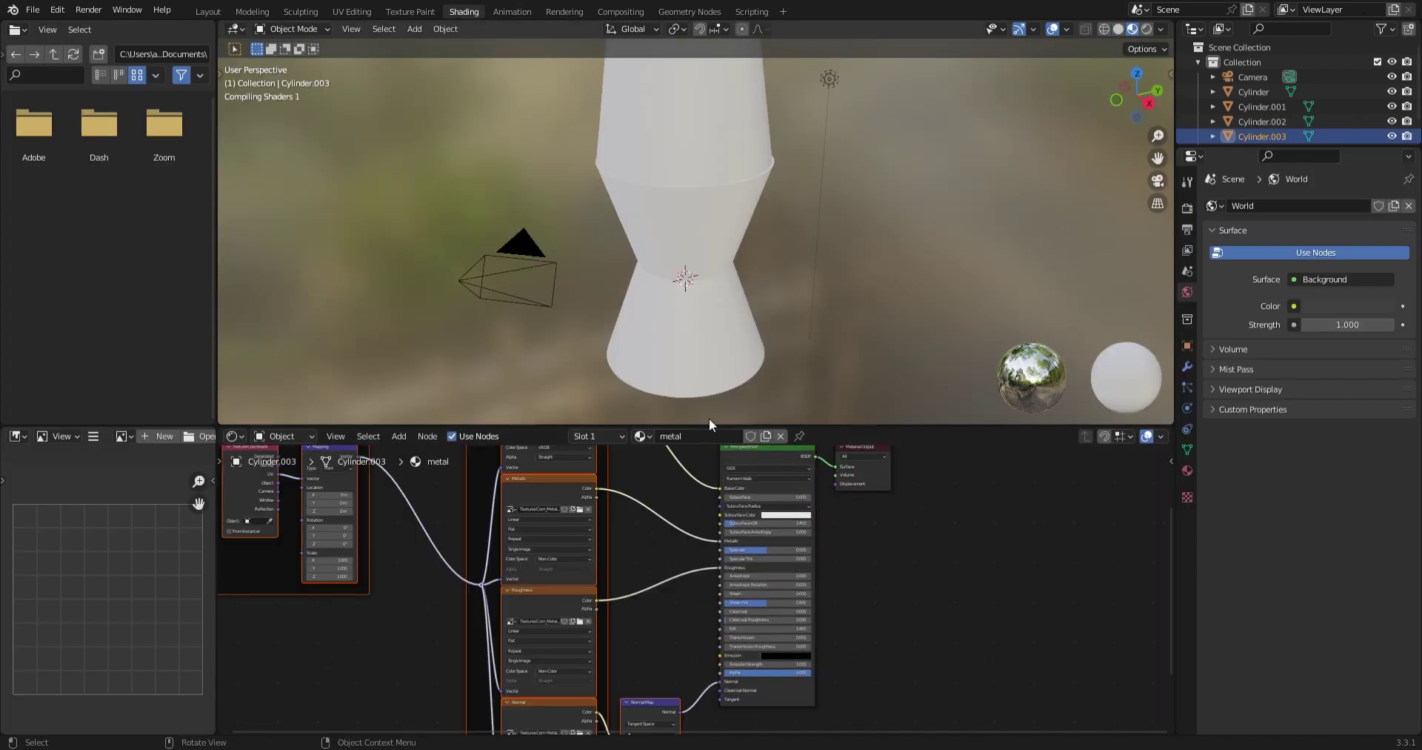
Assign the existing metal material to the lamp's inverted cone and base cone
{"action": "scroll", "coordinate": [757, 105], "scroll_direction": "up", "scroll_amount": 6}
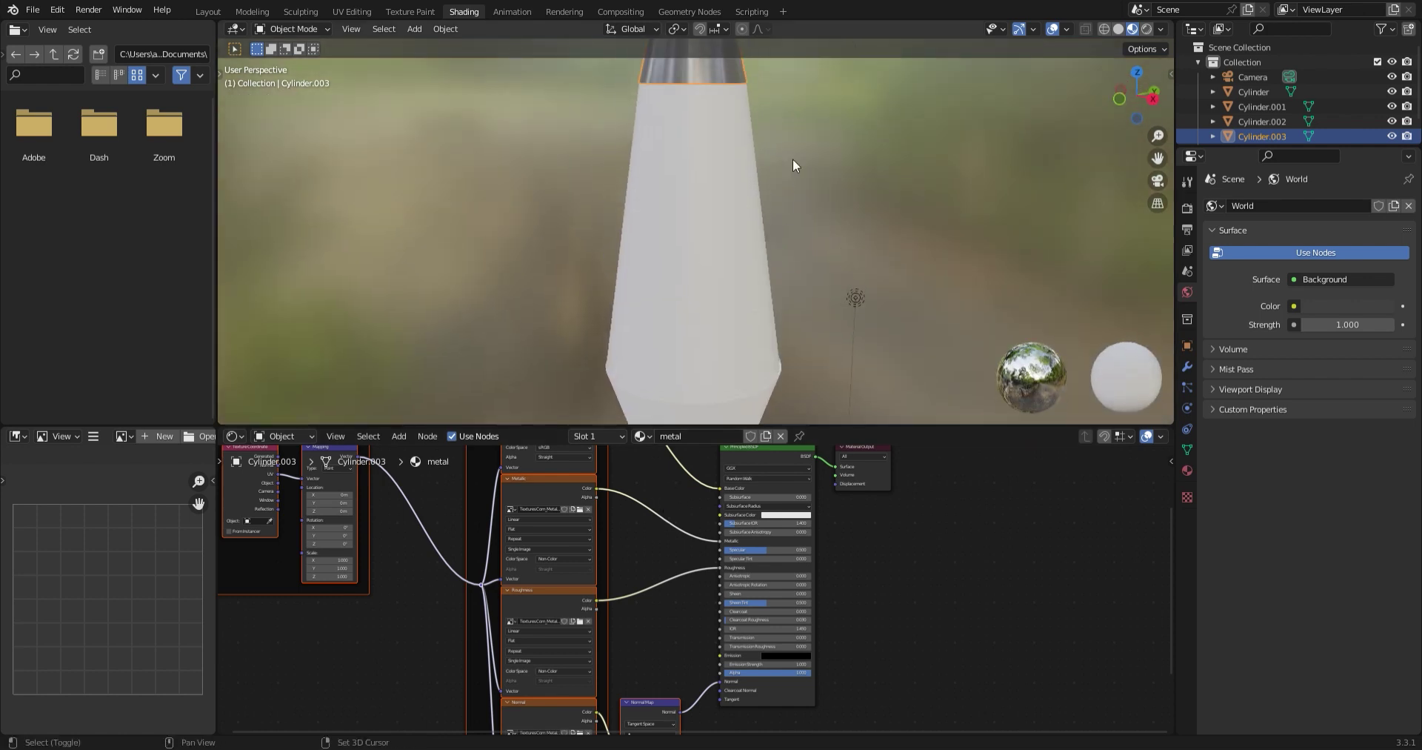
{"action": "scroll", "coordinate": [780, 289], "scroll_direction": "down", "scroll_amount": 6}
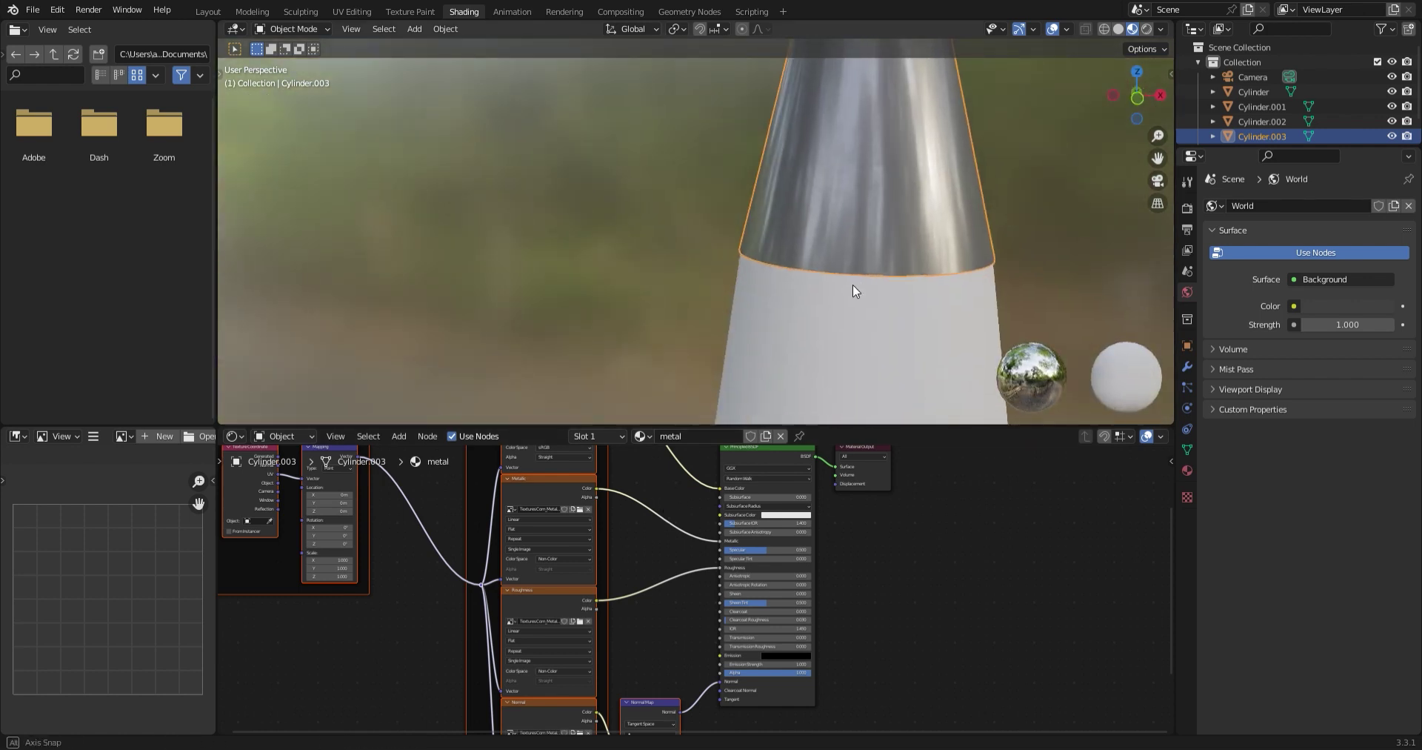
{"action": "middle_click_drag", "start_coordinate": [852, 284], "coordinate": [664, 289]}
{"action": "right_click", "coordinate": [865, 312], "text": "shift"}
{"action": "left_click", "coordinate": [664, 289]}
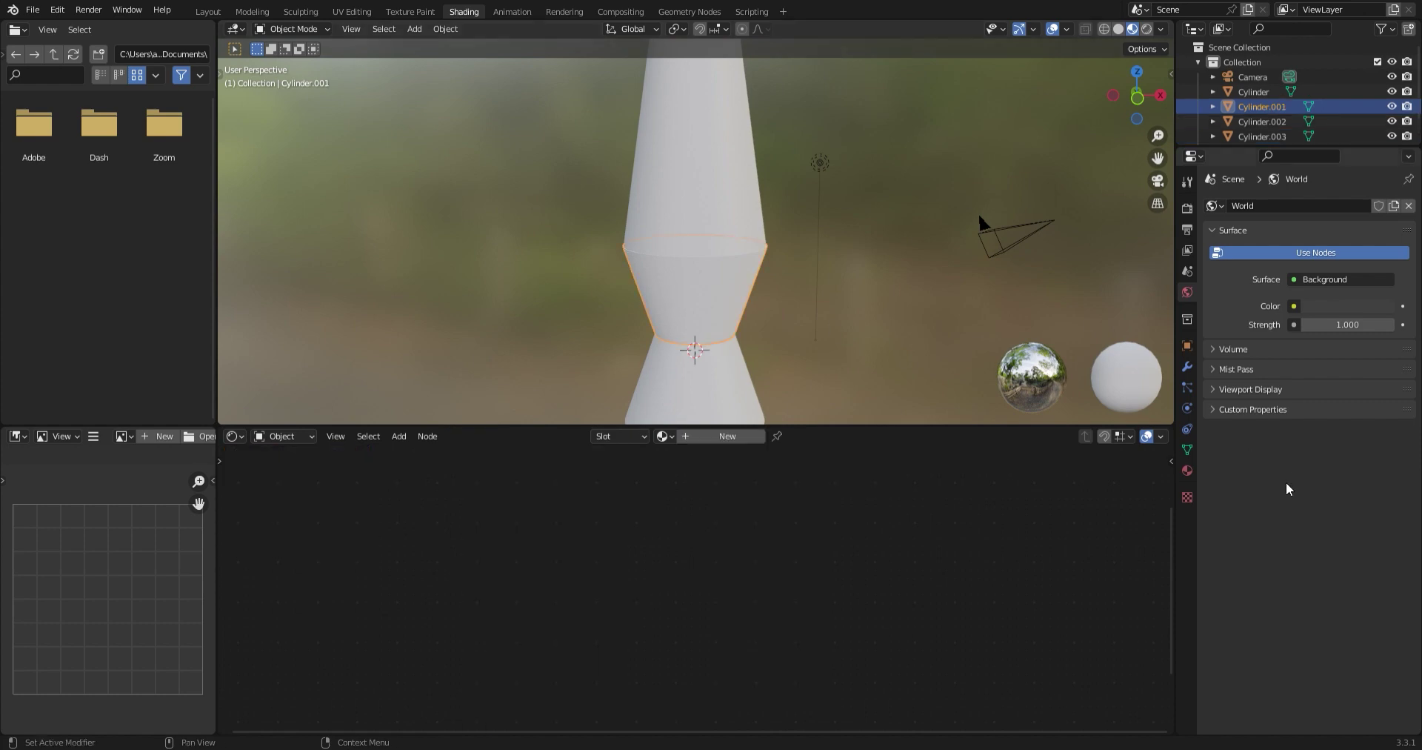
{"action": "left_click", "coordinate": [1187, 470]}
{"action": "left_click", "coordinate": [1215, 269]}
{"action": "left_click", "coordinate": [1255, 305]}
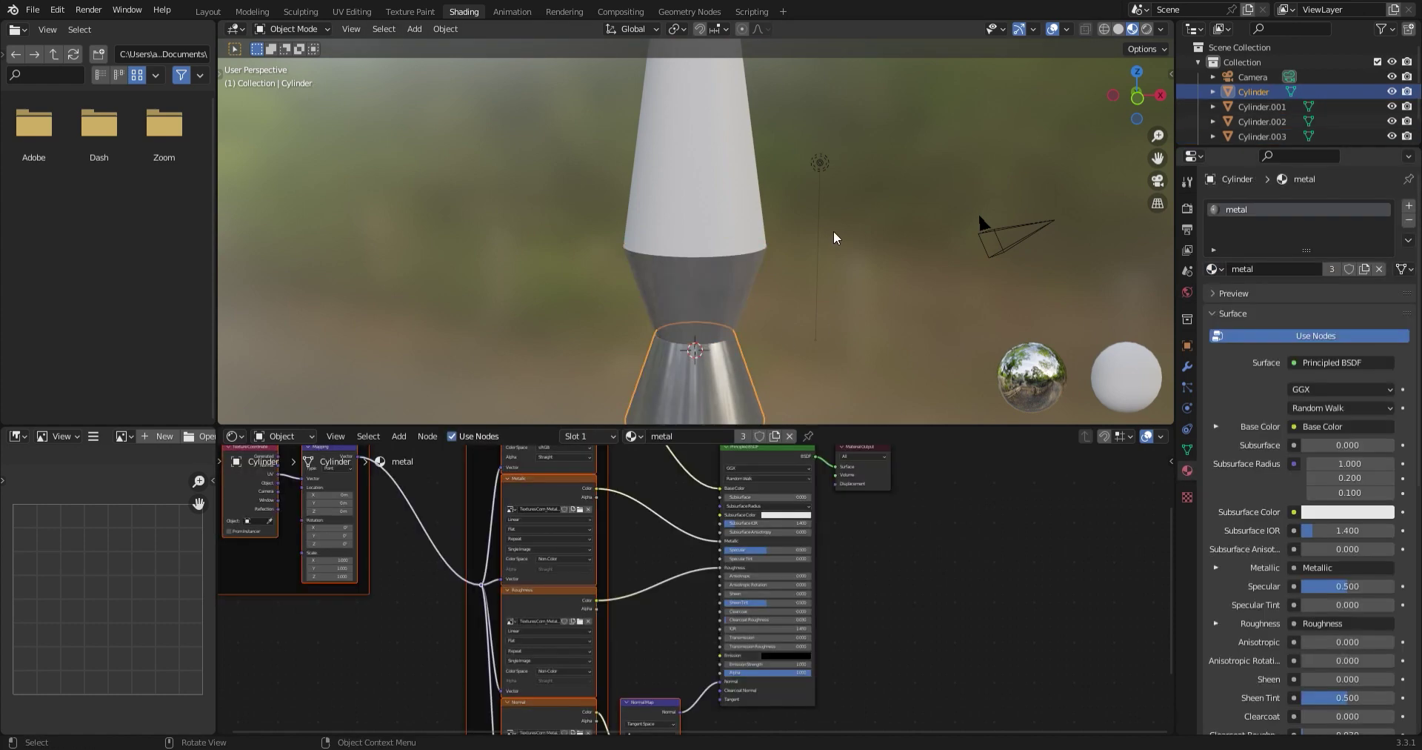
{"action": "middle_click_drag", "start_coordinate": [835, 235], "coordinate": [726, 267]}
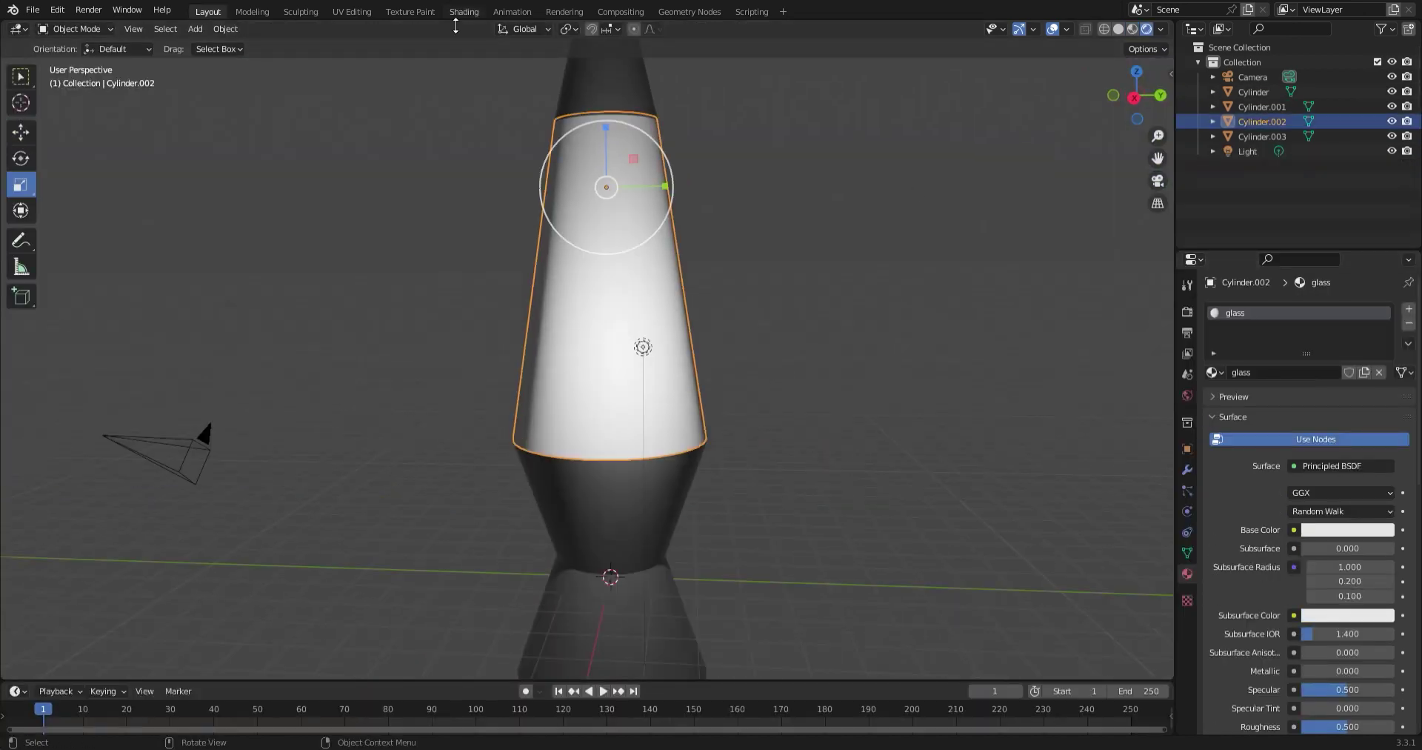
In the Shading workspace, set the glass material's Transmission to 1.000 and Roughness to 0
{"action": "left_click", "coordinate": [463, 12]}
{"action": "scroll", "coordinate": [909, 592], "scroll_direction": "up", "scroll_amount": 3}
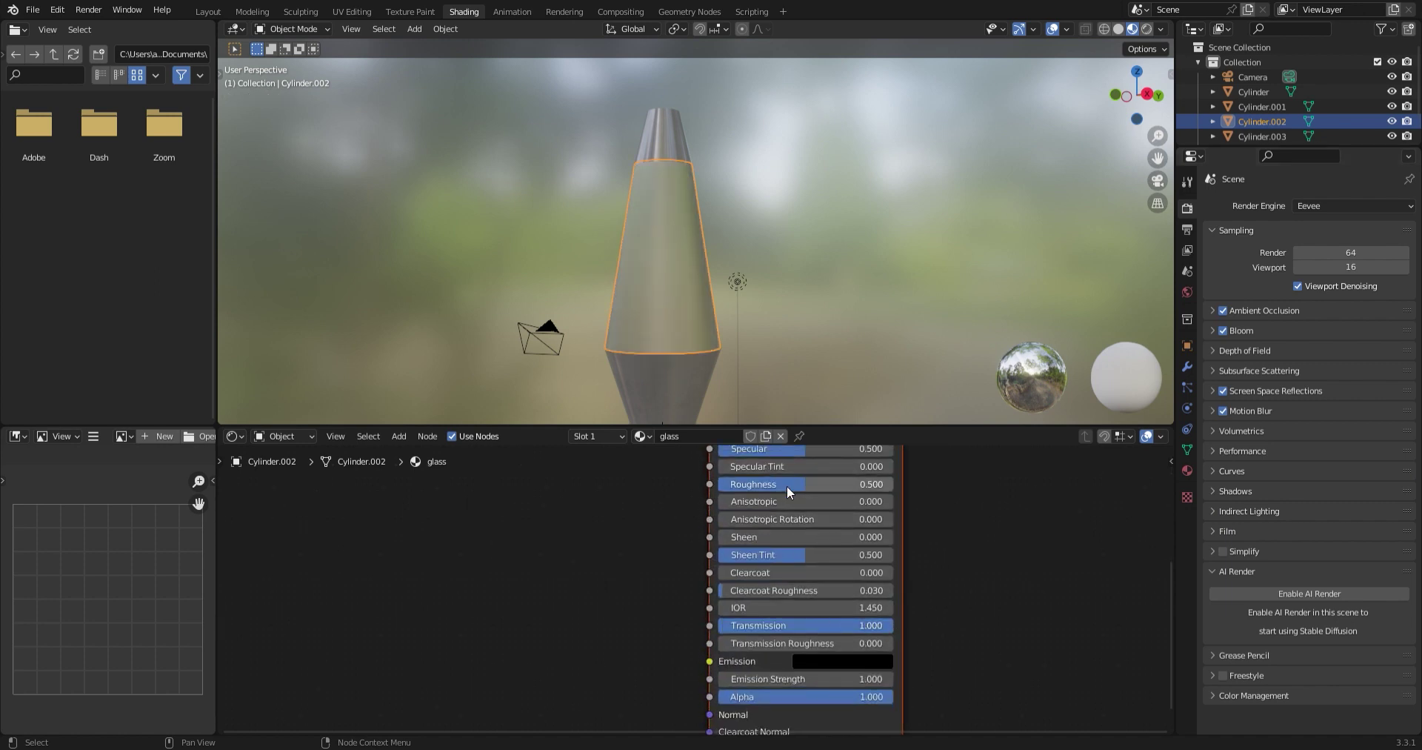
{"action": "left_click_drag", "start_coordinate": [787, 486], "coordinate": [731, 486]}
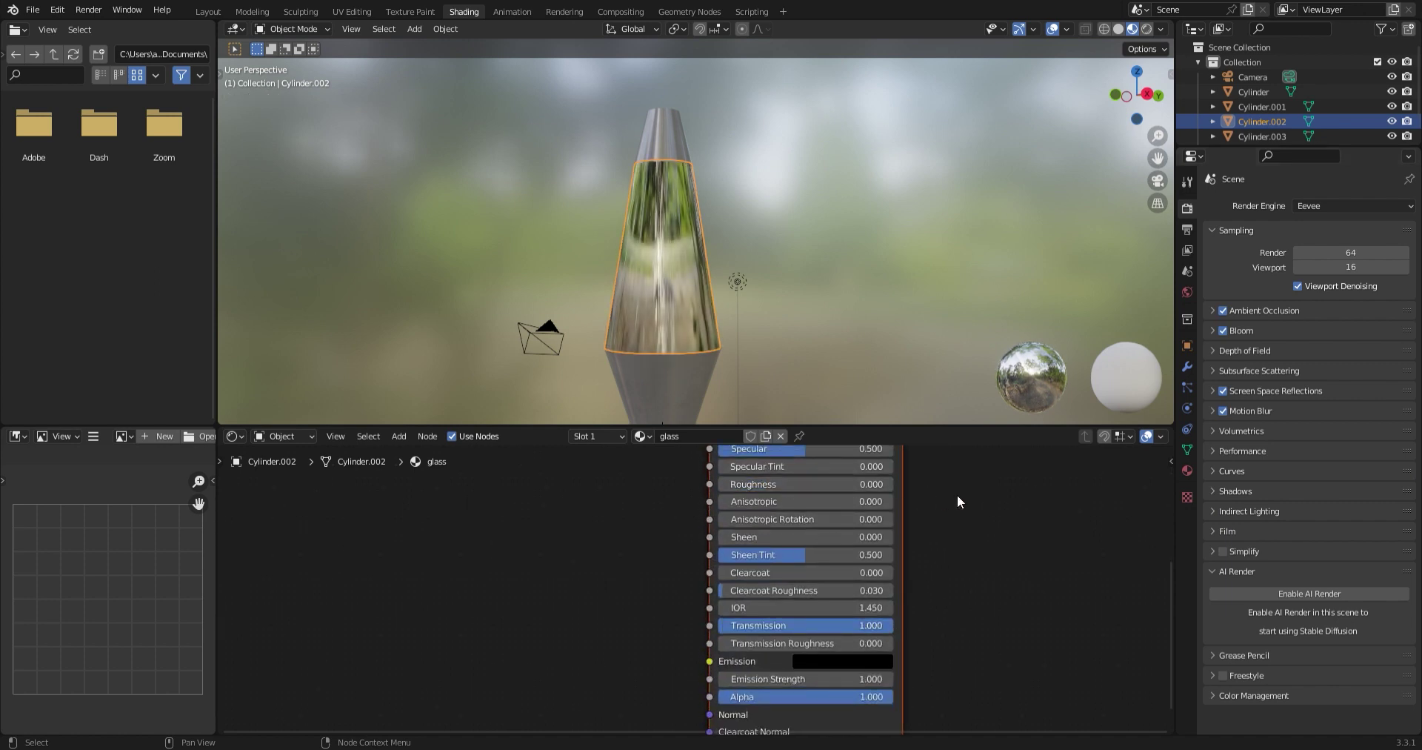
{"action": "middle_click_drag", "start_coordinate": [959, 501], "coordinate": [952, 554]}
{"action": "middle_click_drag", "start_coordinate": [730, 304], "coordinate": [770, 326]}
{"action": "middle_click_drag", "start_coordinate": [853, 473], "coordinate": [856, 514]}
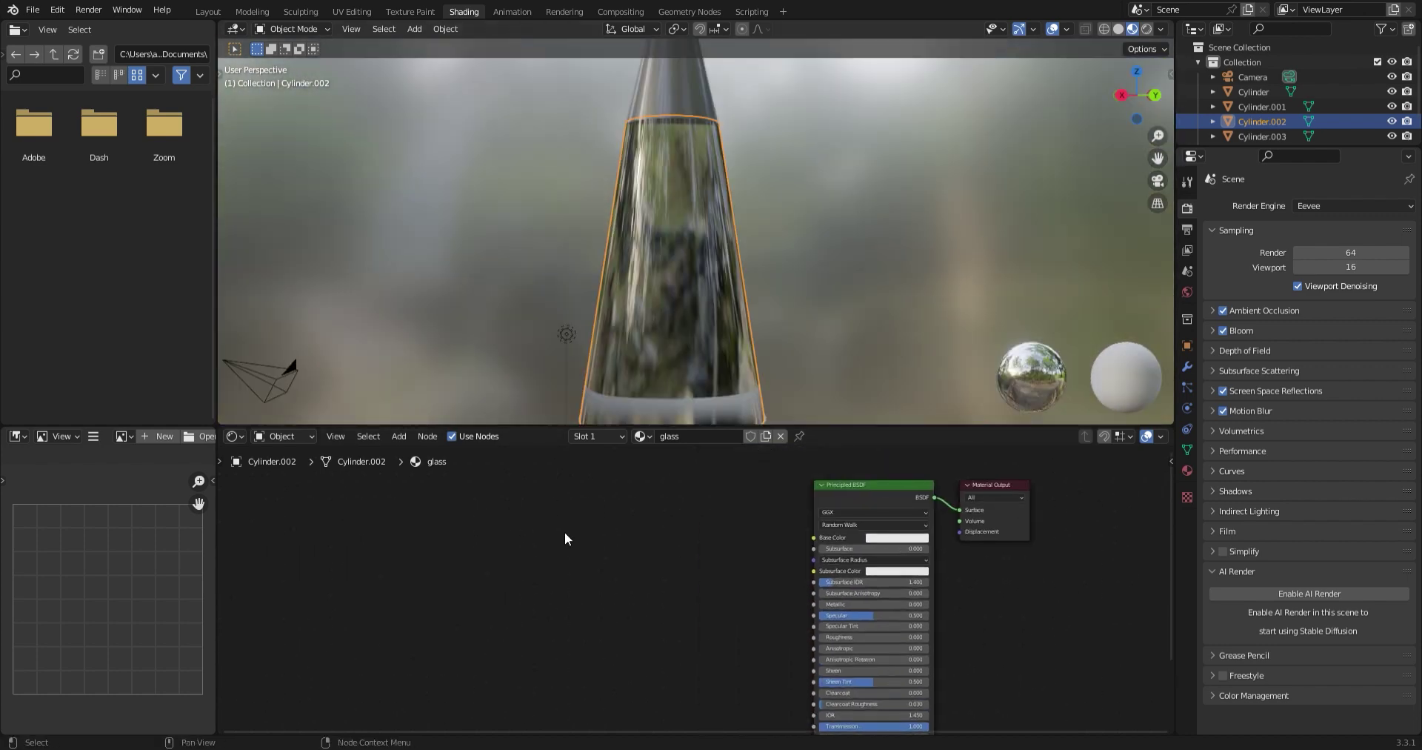
Add a Transparent BSDF node to the glass material's node tree
{"action": "key", "text": "shift+a"}
{"action": "type", "text": "trans"}
{"action": "key", "text": "Down"}
{"action": "key", "text": "Return"}
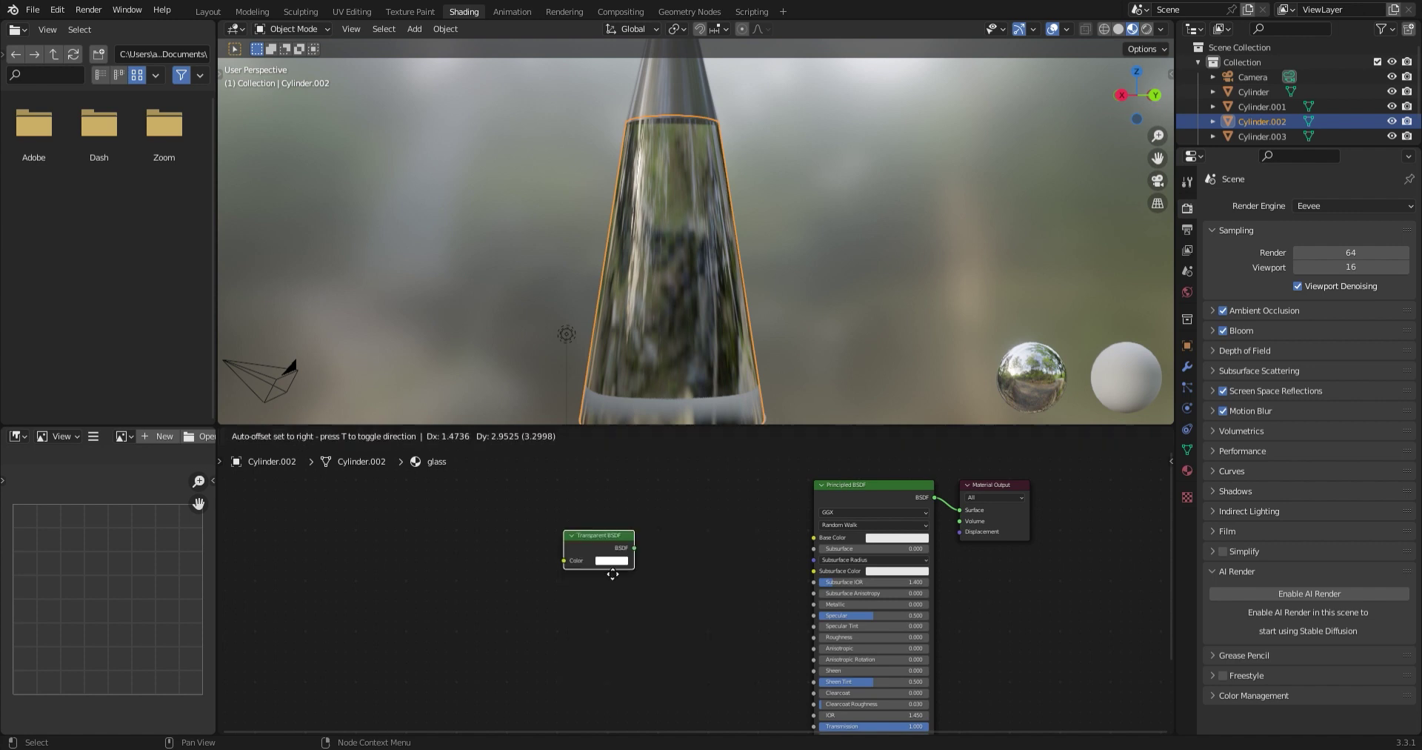
{"action": "left_click", "coordinate": [614, 542]}
Insert a Mix Shader before the Material Output, with Transparent BSDF in its first shader input and Principled BSDF in its second
{"action": "key", "text": "shift+a"}
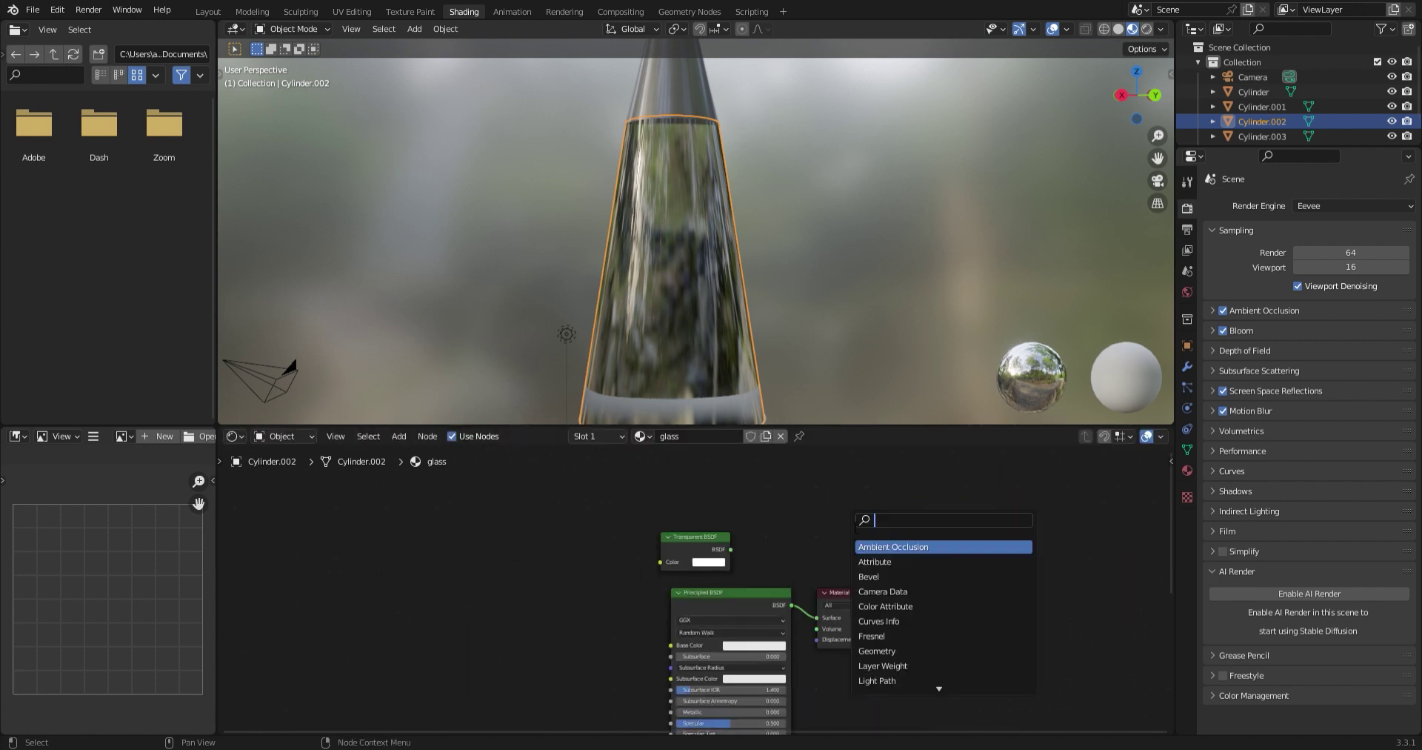
{"action": "key", "text": "Up"}
{"action": "key", "text": "Return"}
{"action": "left_click", "coordinate": [867, 603]}
{"action": "left_click_drag", "start_coordinate": [731, 549], "coordinate": [832, 624]}
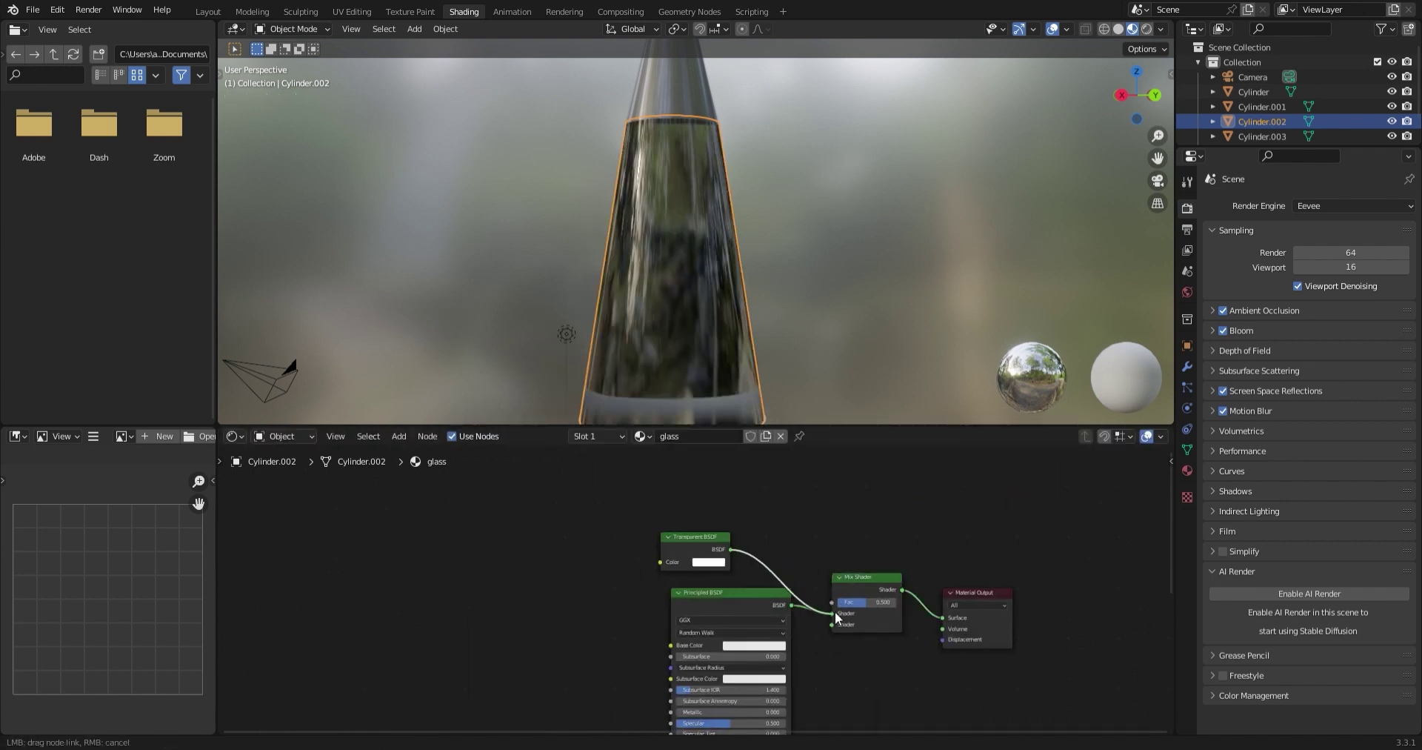
{"action": "left_click", "coordinate": [720, 545]}
{"action": "left_click_drag", "start_coordinate": [720, 544], "coordinate": [772, 548]}
{"action": "middle_click_drag", "start_coordinate": [910, 519], "coordinate": [866, 508]}
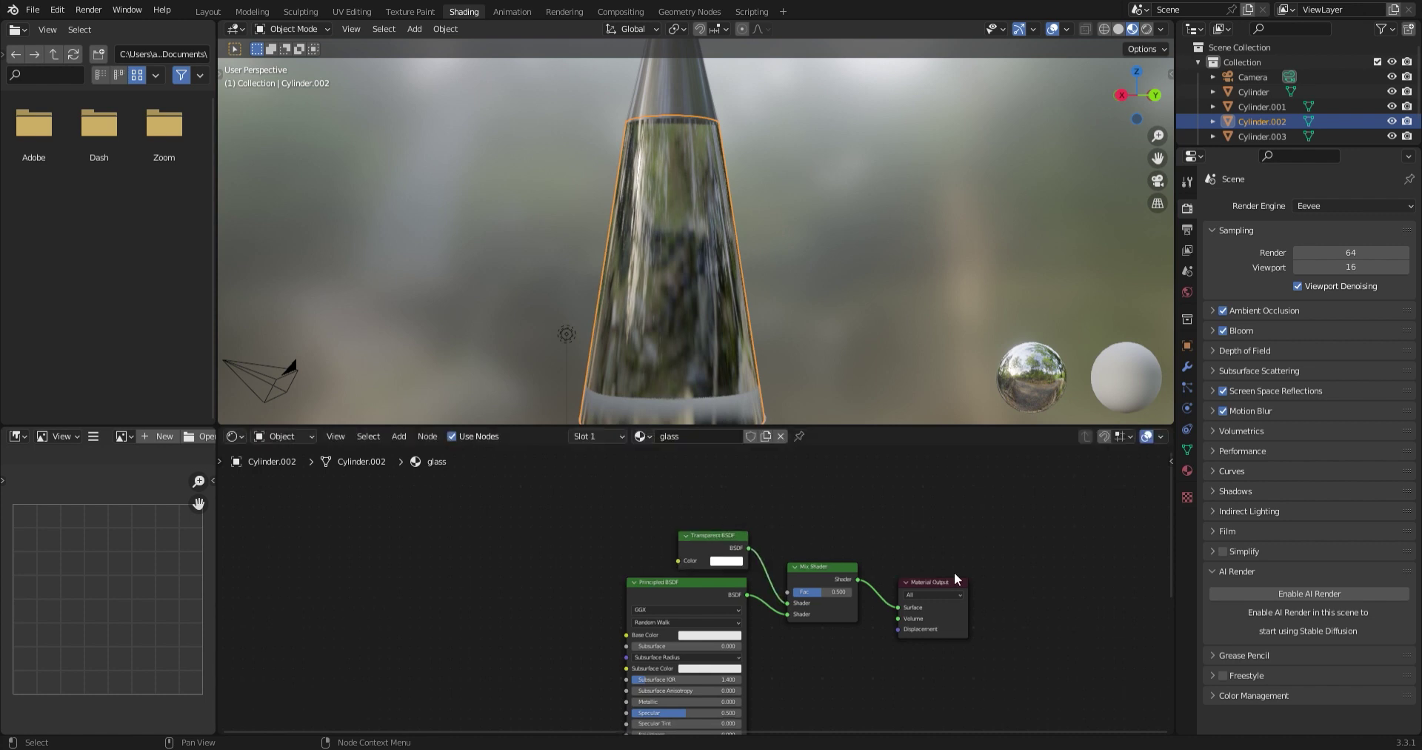
Set the glass material's Blend Mode and Shadow Mode to Alpha Hashed
{"action": "left_click", "coordinate": [1187, 470]}
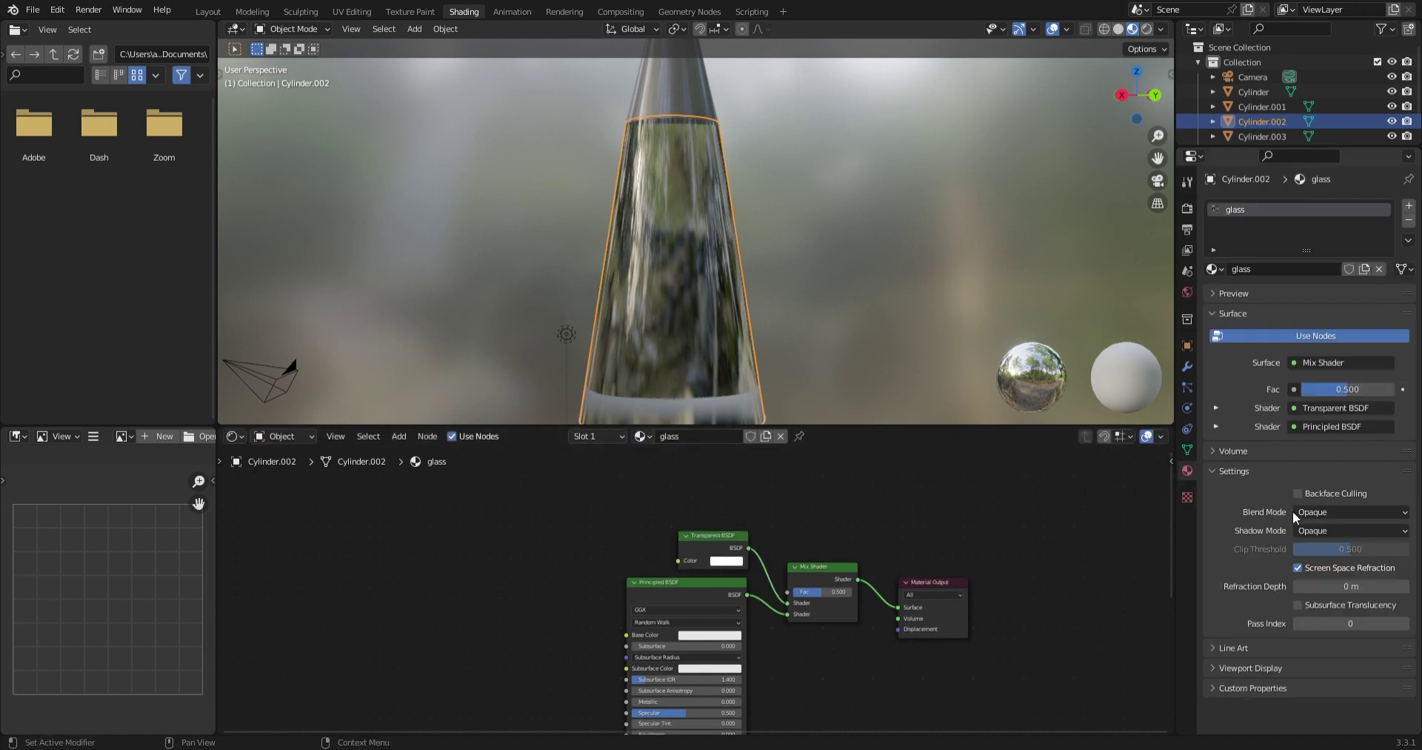
{"action": "left_click", "coordinate": [1332, 529]}
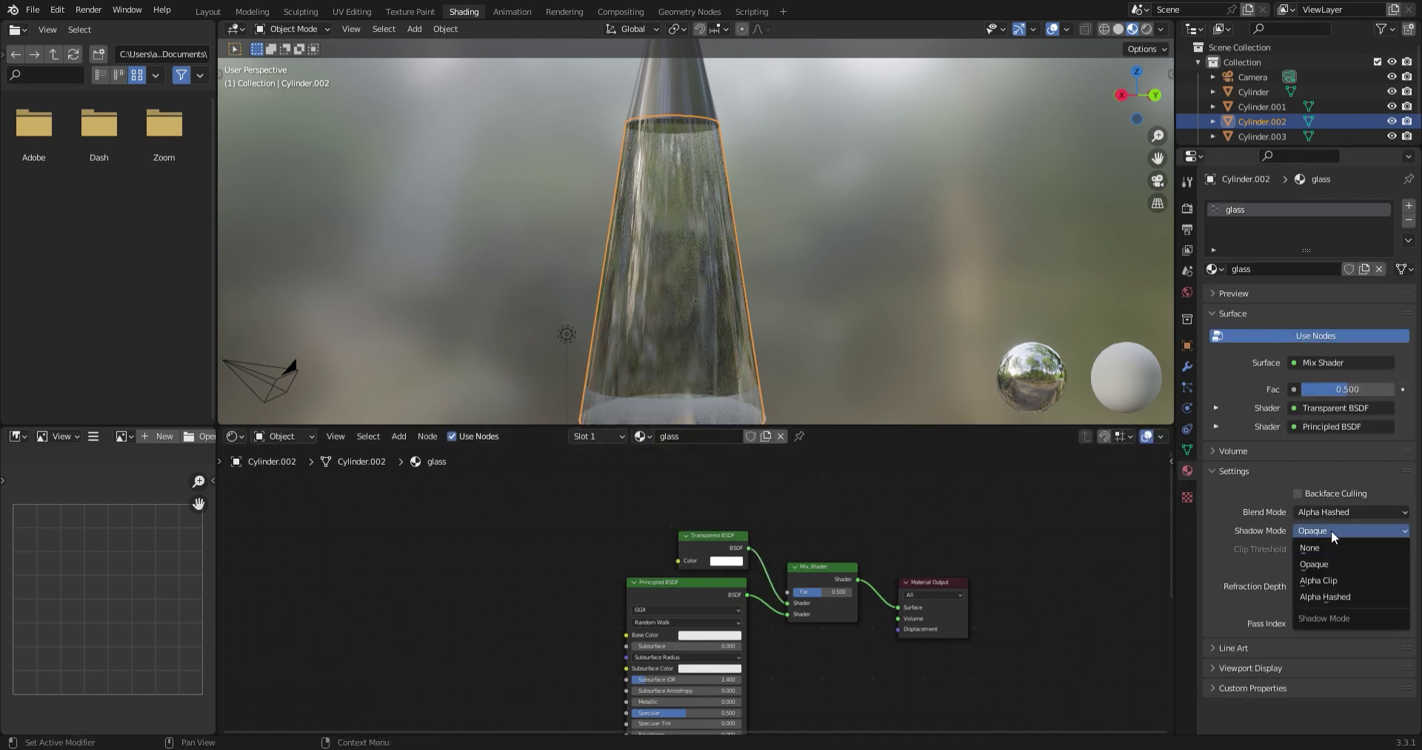
{"action": "left_click", "coordinate": [1328, 597]}
{"action": "middle_click_drag", "start_coordinate": [909, 286], "coordinate": [945, 309]}
{"action": "scroll", "coordinate": [793, 285], "scroll_direction": "down", "scroll_amount": 5}
{"action": "scroll", "coordinate": [802, 291], "scroll_direction": "up", "scroll_amount": 6}
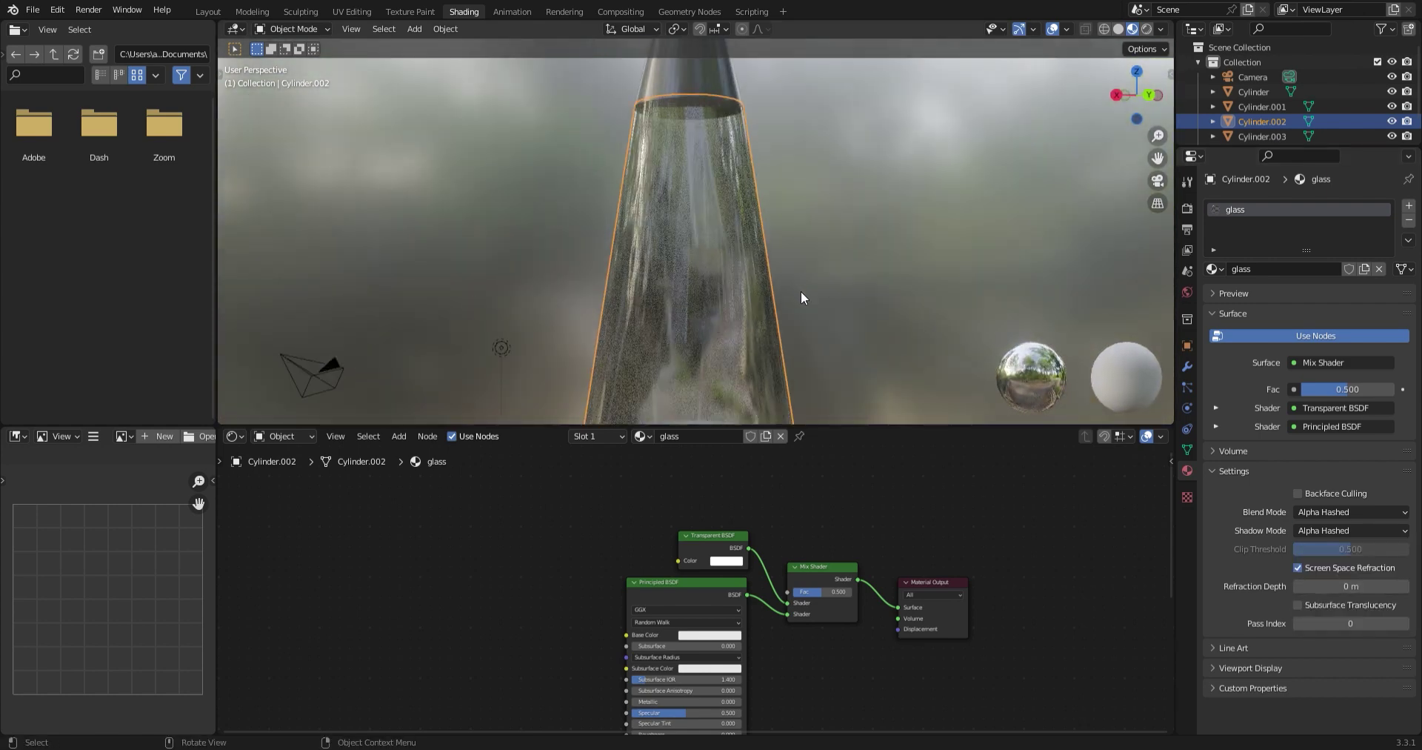
Add a Fresnel node and connect its Fac output to the Mix Shader's Fac input
{"action": "scroll", "coordinate": [824, 274], "scroll_direction": "down", "scroll_amount": 3}
{"action": "scroll", "coordinate": [797, 526], "scroll_direction": "up", "scroll_amount": 2}
{"action": "scroll", "coordinate": [797, 526], "scroll_direction": "up", "scroll_amount": 1}
{"action": "key", "text": "shift+a"}
{"action": "type", "text": "fre"}
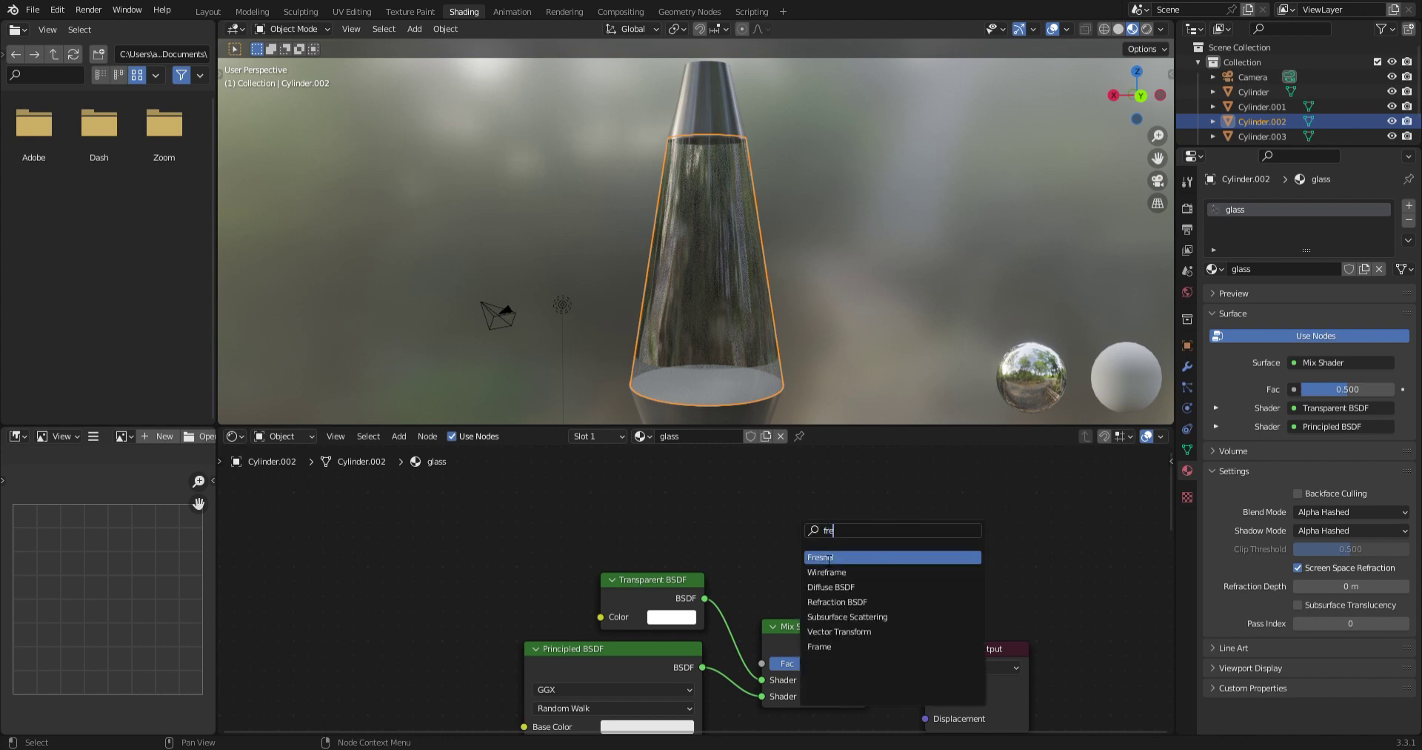
{"action": "left_click", "coordinate": [836, 561]}
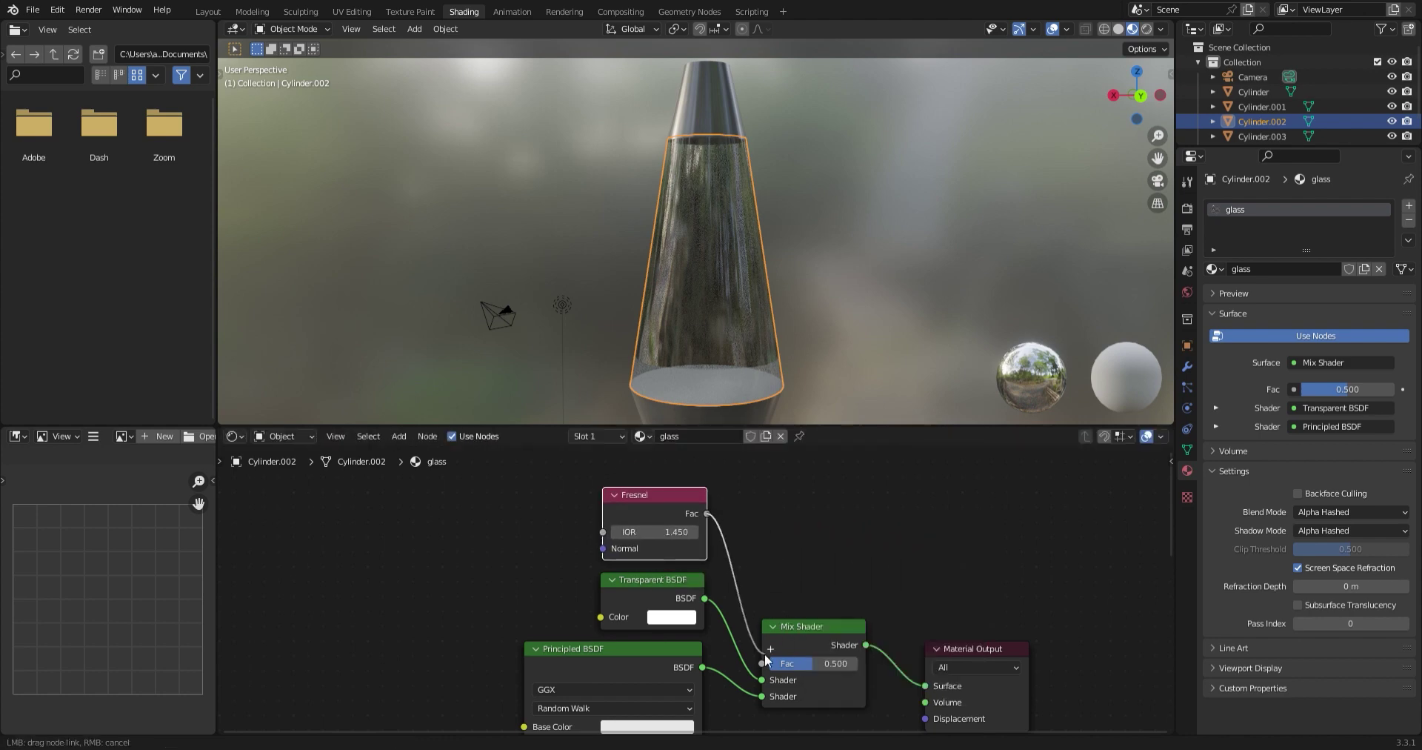
{"action": "left_click_drag", "start_coordinate": [766, 656], "coordinate": [762, 663]}
{"action": "middle_click_drag", "start_coordinate": [822, 297], "coordinate": [822, 443]}
Insert a ColorRamp node between the Fresnel node and the Mix Shader's Fac input
{"action": "left_click", "coordinate": [845, 507]}
{"action": "key", "text": "shift+a"}
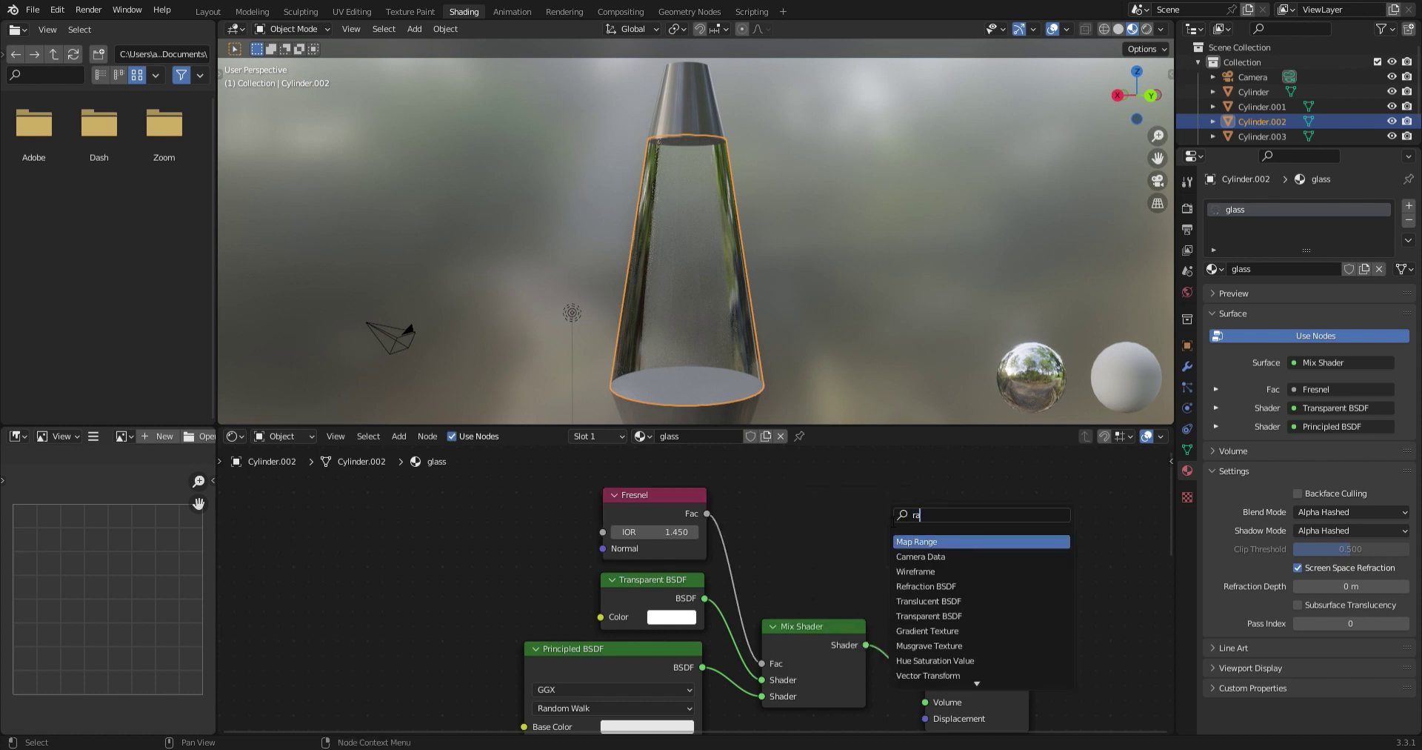
{"action": "type", "text": "ramp"}
{"action": "key", "text": "Return"}
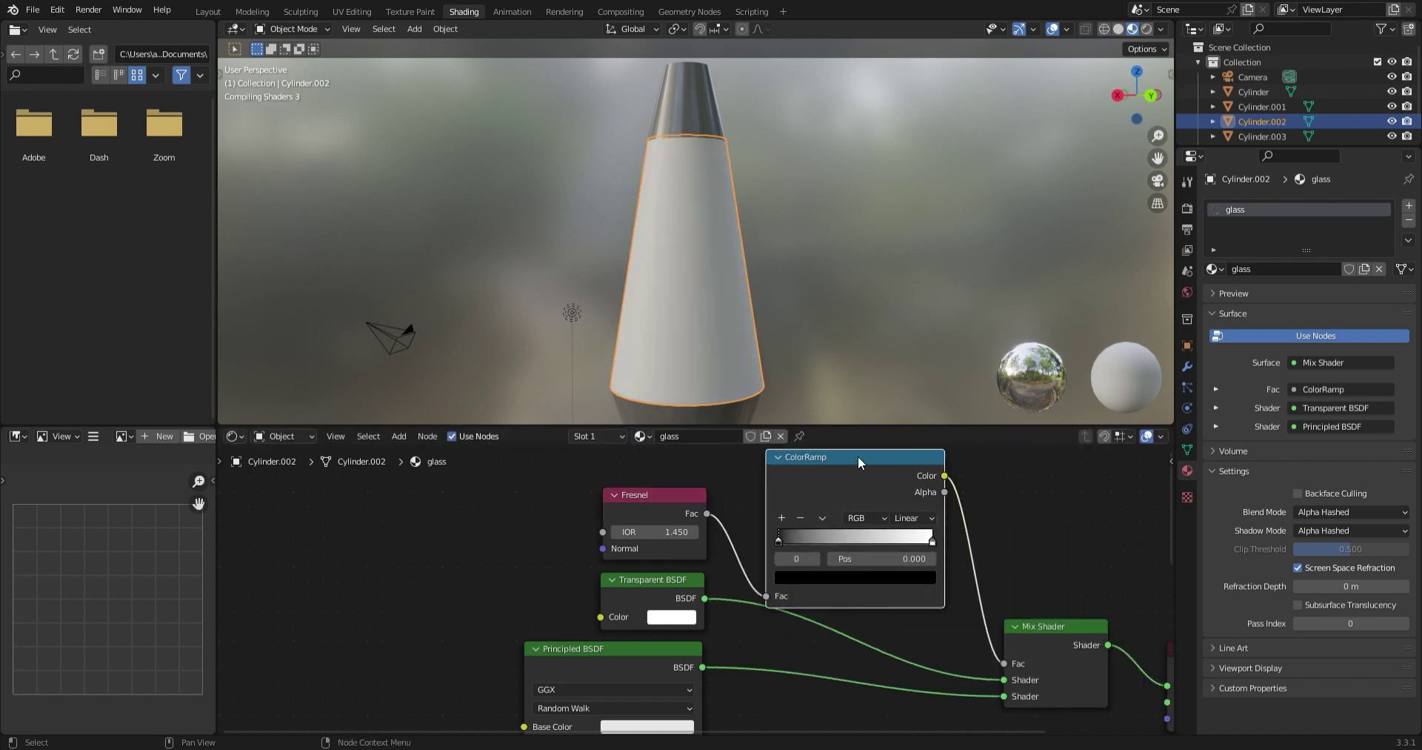
{"action": "left_click", "coordinate": [791, 470]}
Lighten the ColorRamp's black stop to a medium gray
{"action": "middle_click_drag", "start_coordinate": [1005, 509], "coordinate": [996, 531]}
{"action": "scroll", "coordinate": [997, 532], "scroll_direction": "up", "scroll_amount": 2}
{"action": "left_click", "coordinate": [871, 583]}
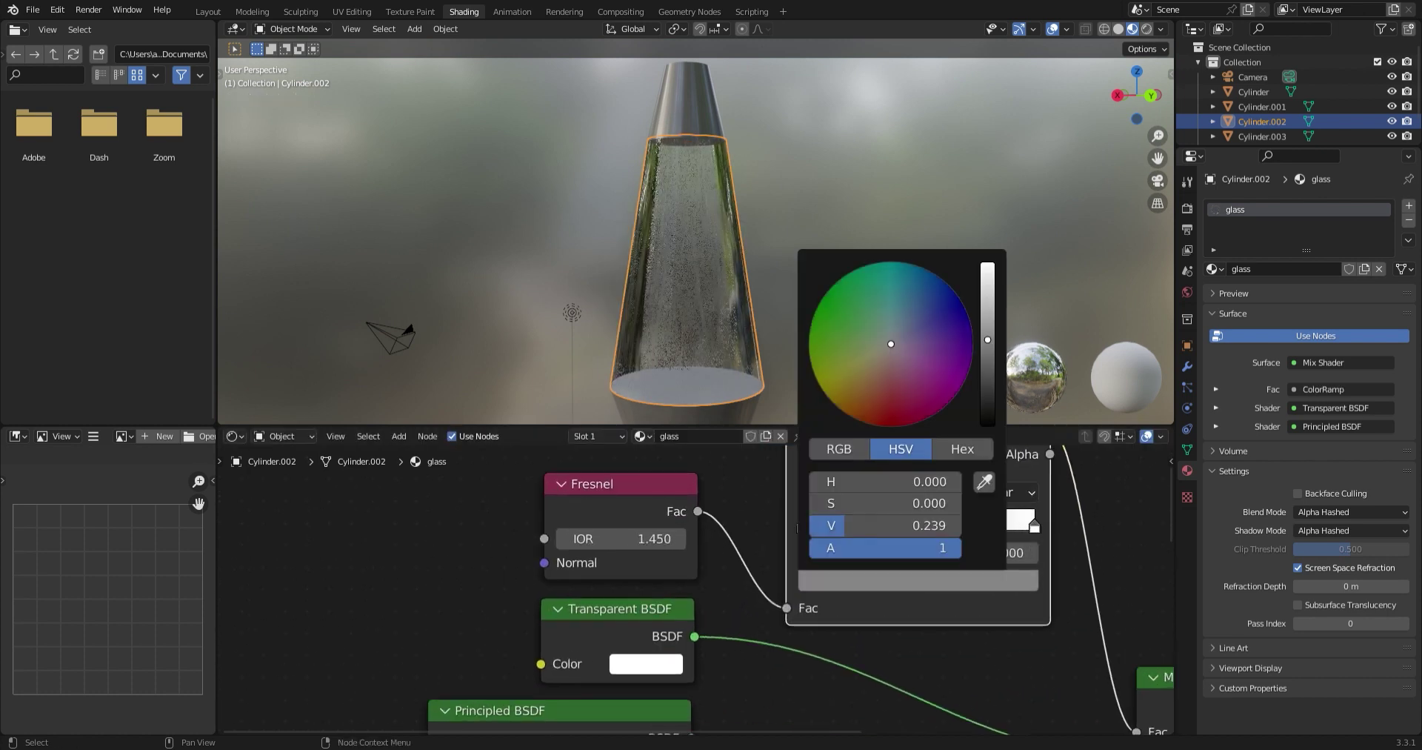
{"action": "left_click_drag", "start_coordinate": [987, 394], "coordinate": [987, 271]}
{"action": "left_click", "coordinate": [962, 448]}
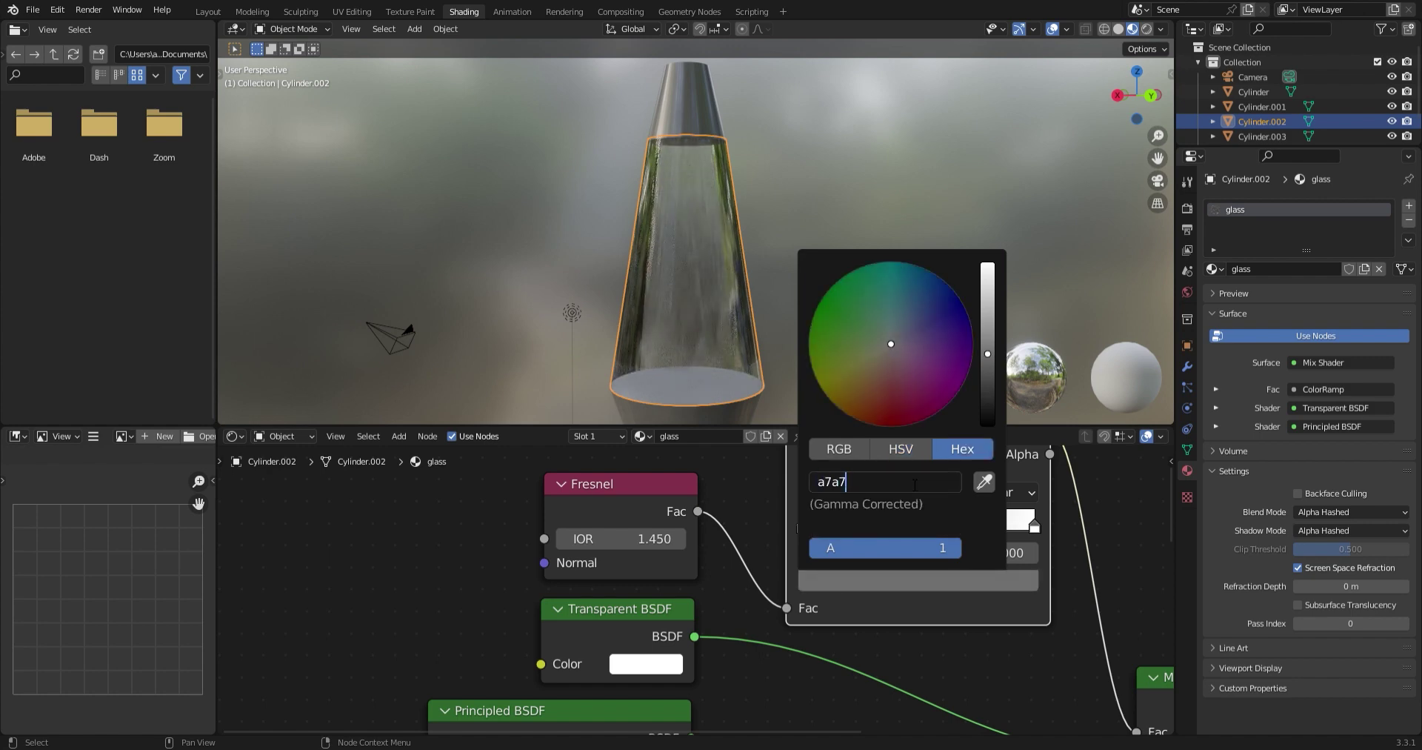
In the Layout workspace, add a metaball Ball and raise it inside the glass to about Z 5.11 m
{"action": "key", "text": "shift+a"}
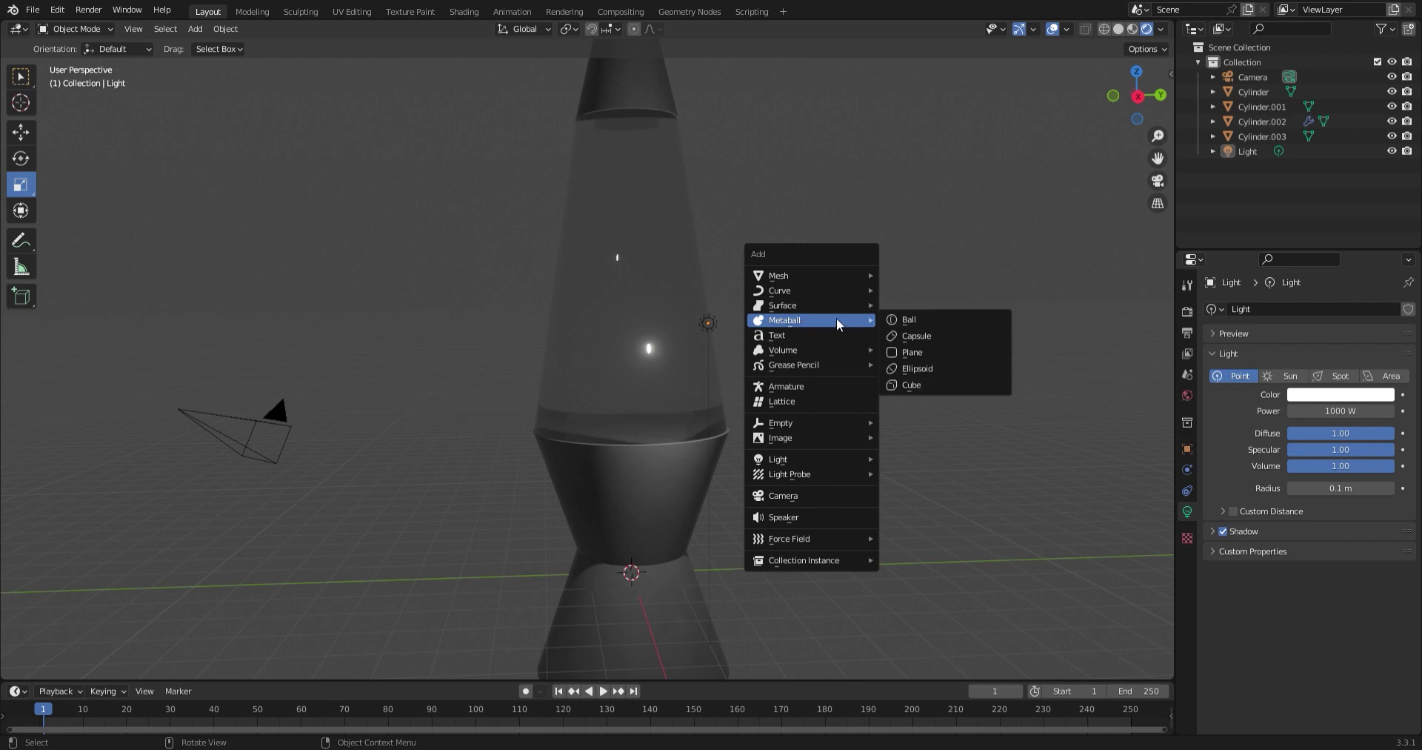
{"action": "left_click", "coordinate": [908, 318]}
{"action": "key", "text": "shift+space"}
{"action": "key", "text": "g"}
{"action": "left_click_drag", "start_coordinate": [623, 508], "coordinate": [622, 285]}
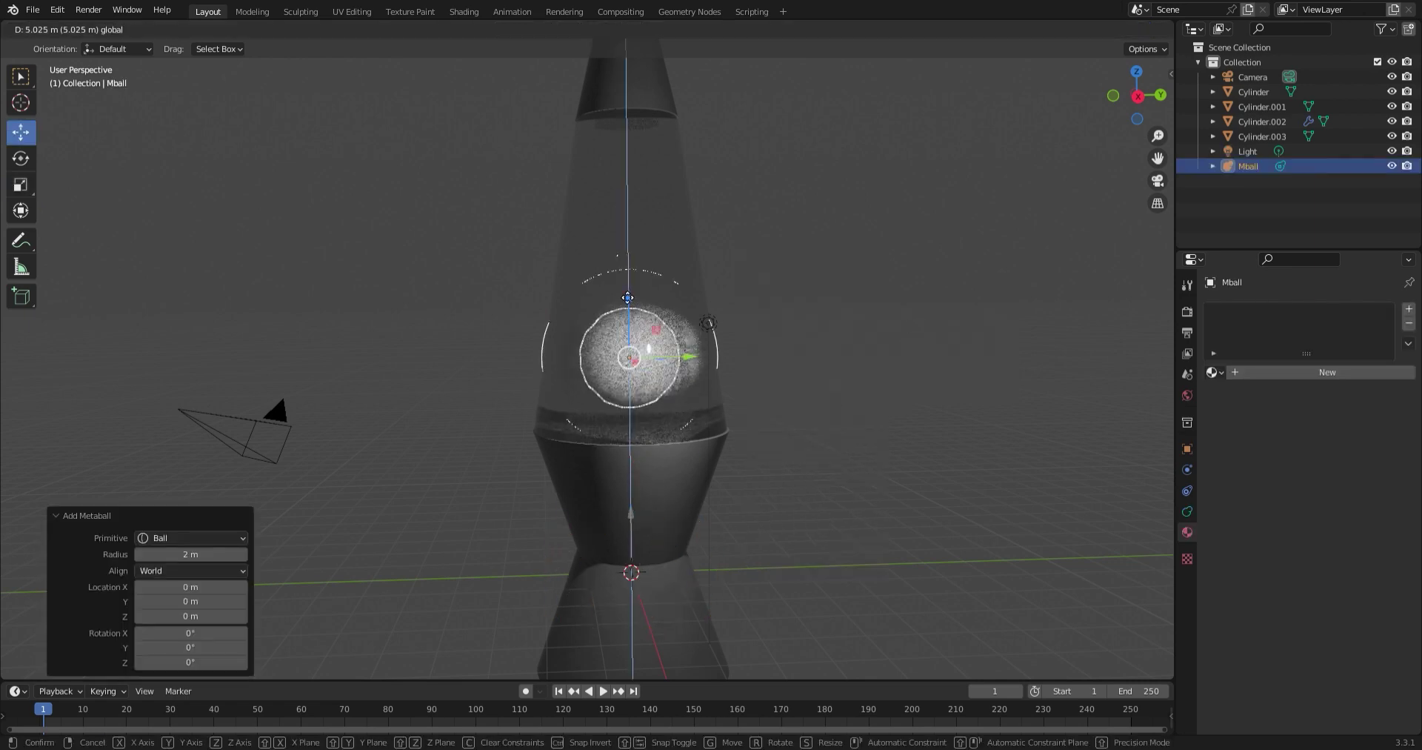
{"action": "middle_click_drag", "start_coordinate": [741, 319], "coordinate": [811, 402]}
{"action": "scroll", "coordinate": [811, 402], "scroll_direction": "up", "scroll_amount": 4}
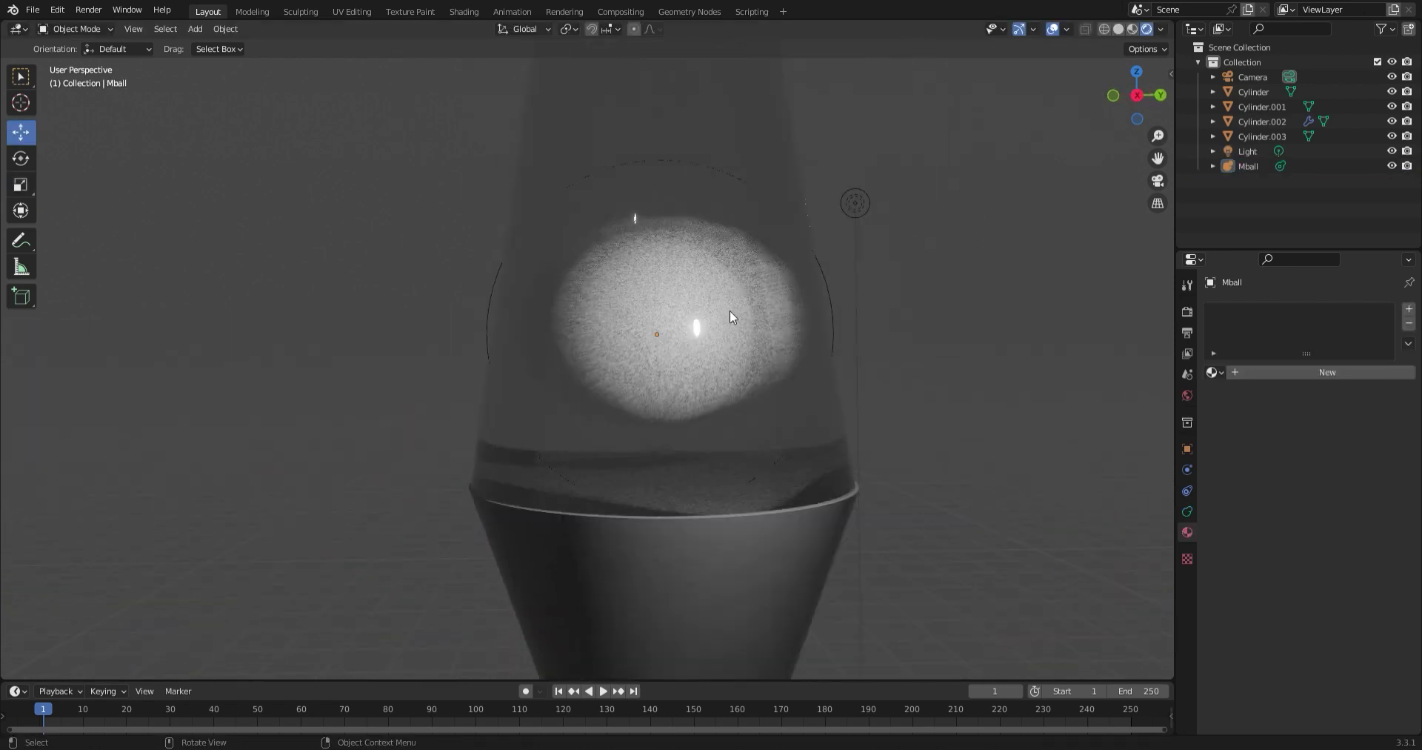
Create a new material named lava on the metaball and switch its surface shader to Emission
{"action": "left_click", "coordinate": [1252, 376]}
{"action": "left_click", "coordinate": [1263, 373]}
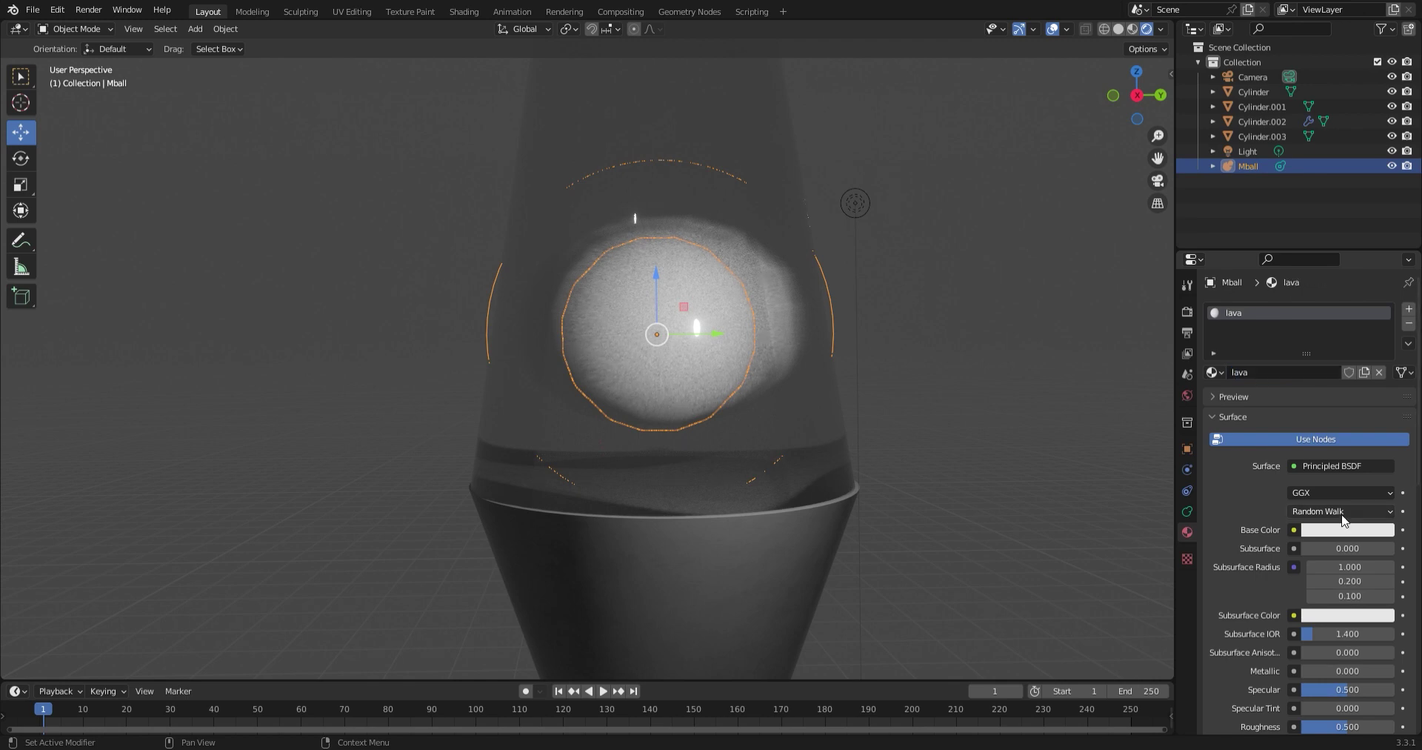
{"action": "left_click", "coordinate": [1326, 465]}
{"action": "left_click", "coordinate": [1227, 190]}
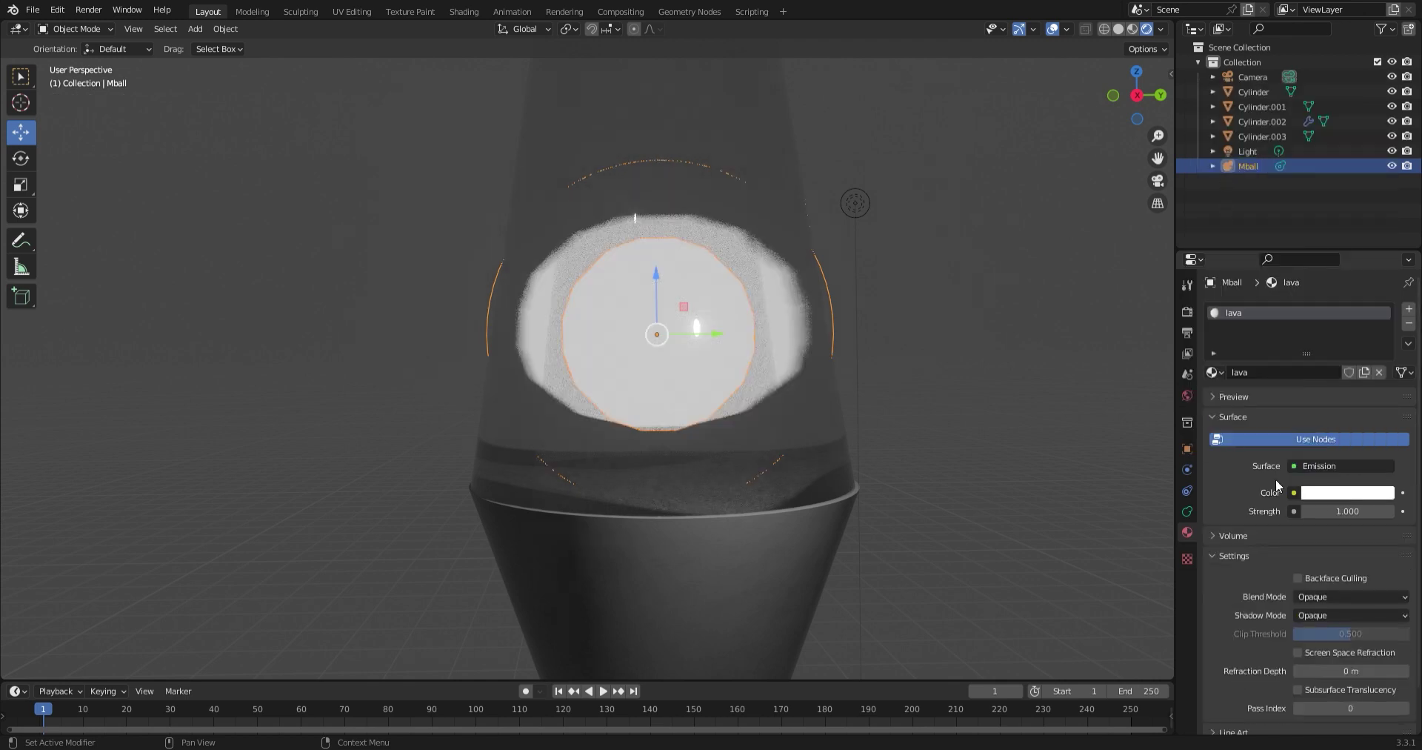
Set the lava material's emission strength to 1.700 and its color to orange
{"action": "left_click_drag", "start_coordinate": [1349, 511], "coordinate": [1352, 510]}
{"action": "left_click", "coordinate": [1349, 492]}
{"action": "left_click", "coordinate": [1294, 367]}
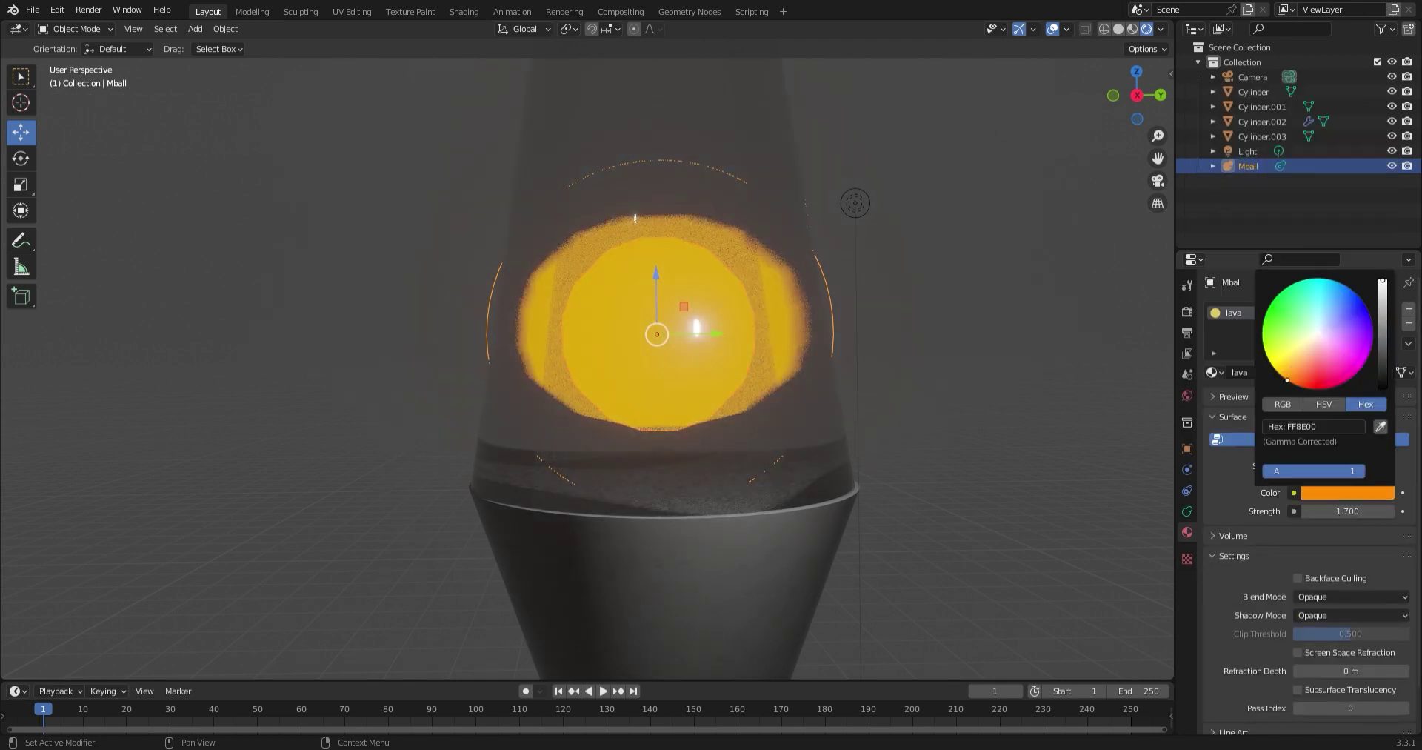
{"action": "left_click", "coordinate": [958, 394]}
{"action": "scroll", "coordinate": [1006, 268], "scroll_direction": "down", "scroll_amount": 3}
{"action": "scroll", "coordinate": [1096, 370], "scroll_direction": "up", "scroll_amount": 4}
Set the world background color to black
{"action": "left_click", "coordinate": [1188, 395]}
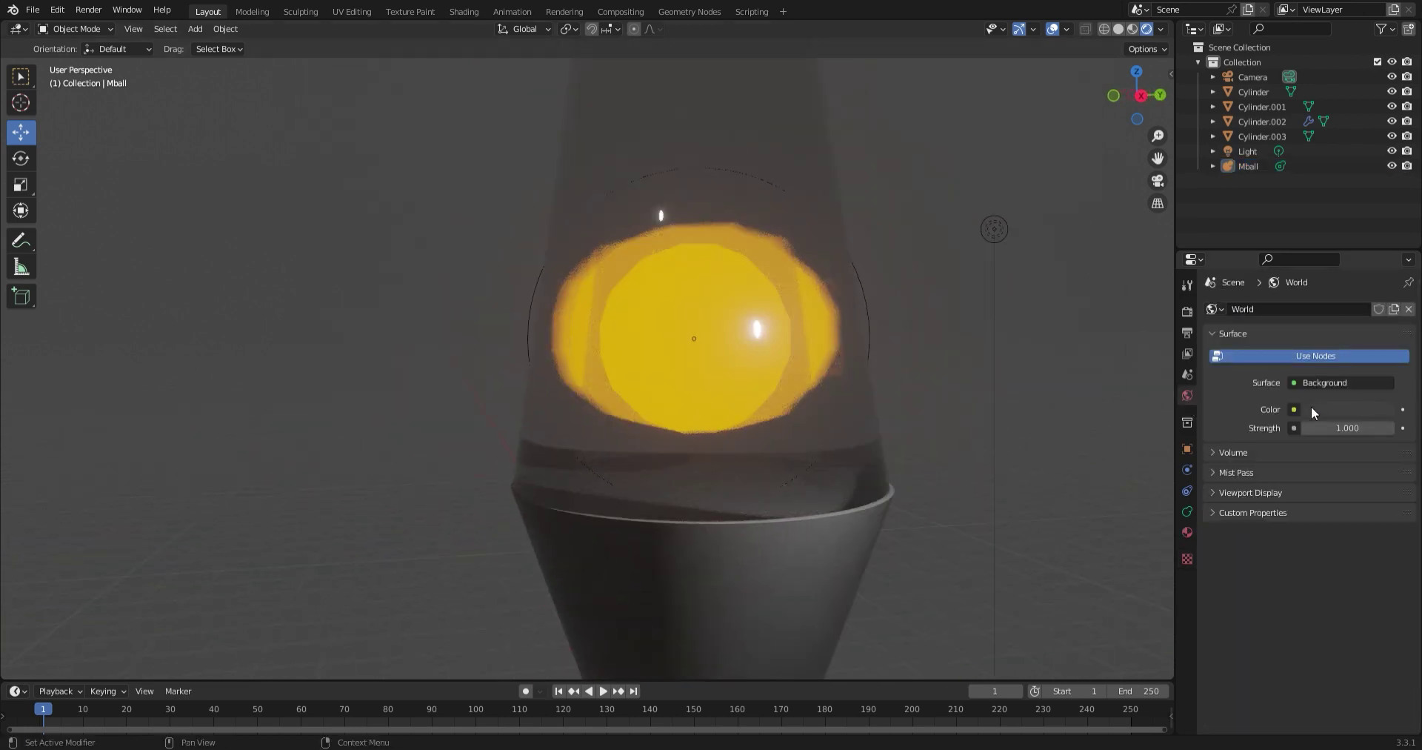
{"action": "left_click", "coordinate": [1322, 409]}
{"action": "left_click", "coordinate": [1386, 307]}
{"action": "scroll", "coordinate": [985, 349], "scroll_direction": "down", "scroll_amount": 4}
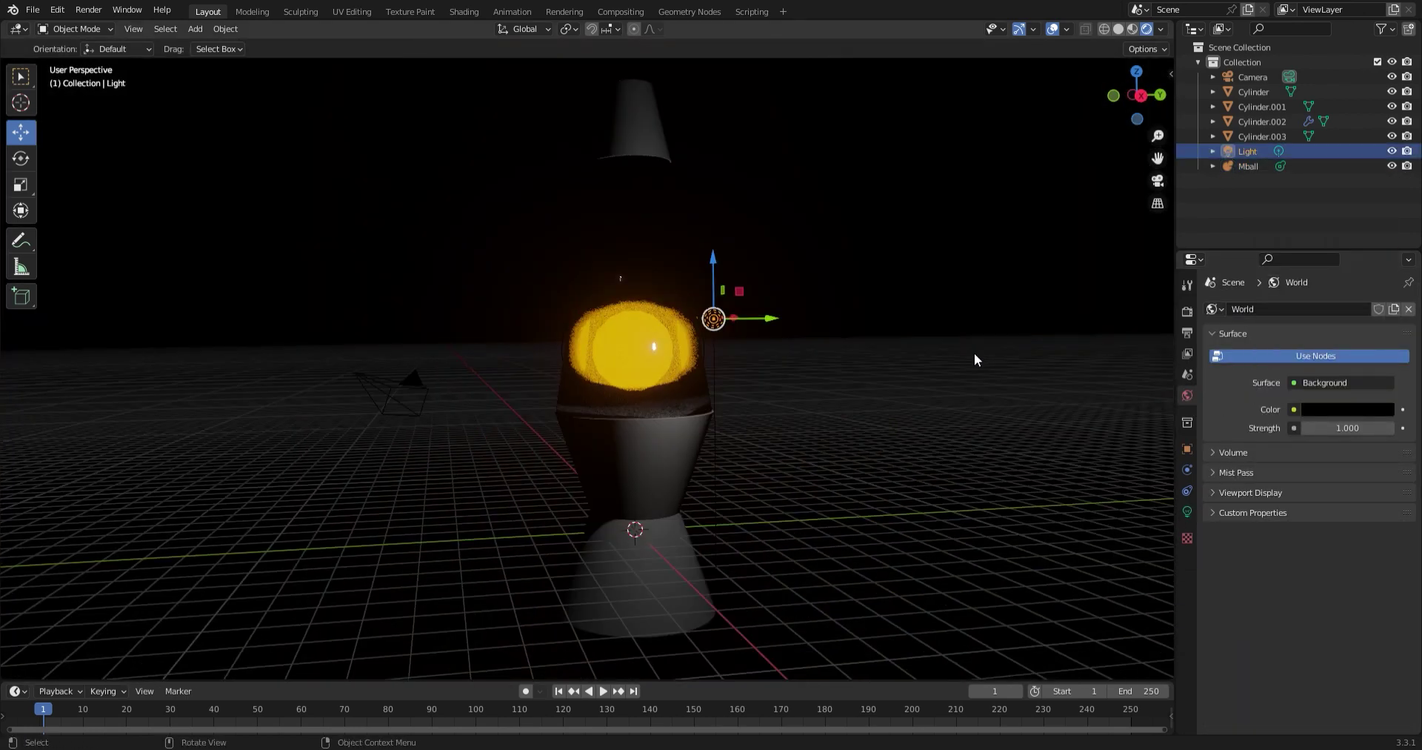
Duplicate the metaball and move the copy up along Z by about 2.32 m
{"action": "scroll", "coordinate": [908, 358], "scroll_direction": "up", "scroll_amount": 5}
{"action": "left_click", "coordinate": [691, 331]}
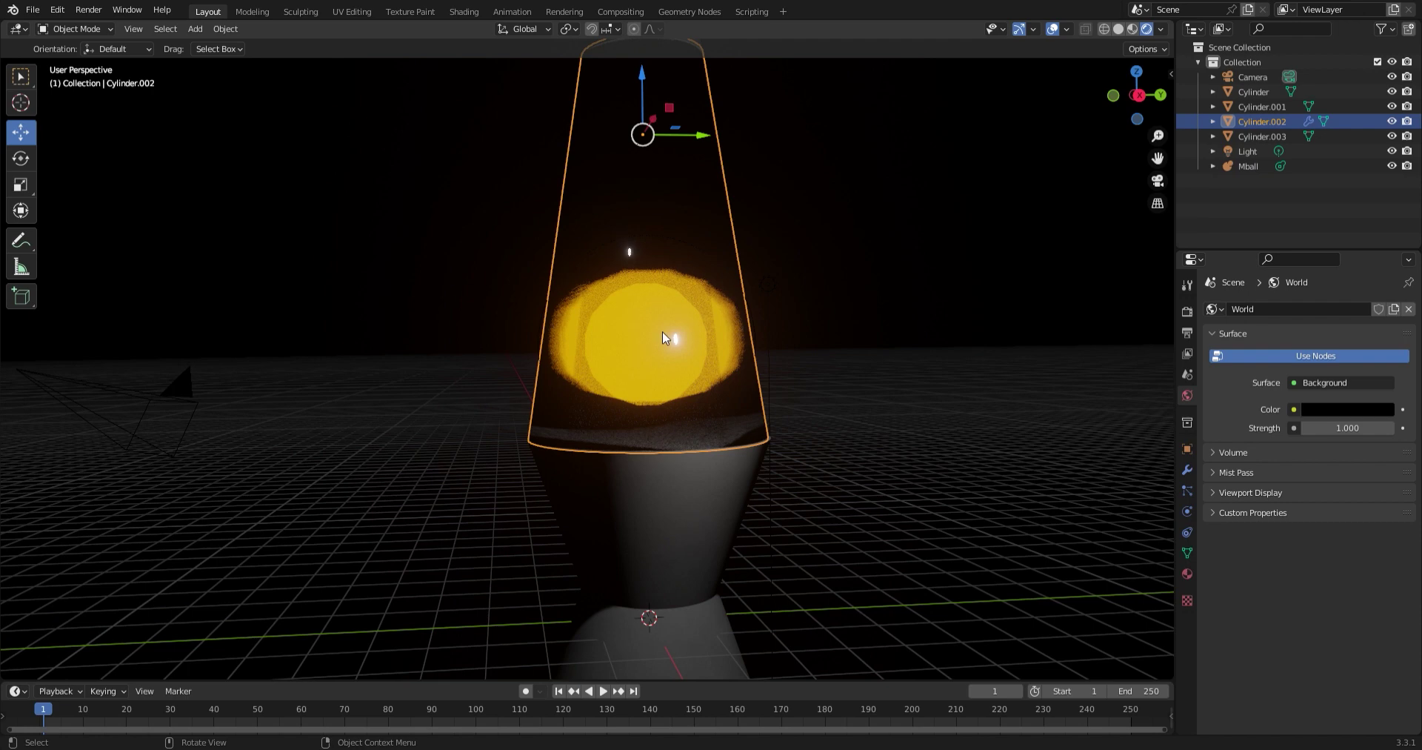
{"action": "left_click", "coordinate": [662, 331]}
{"action": "key", "text": "shift+d"}
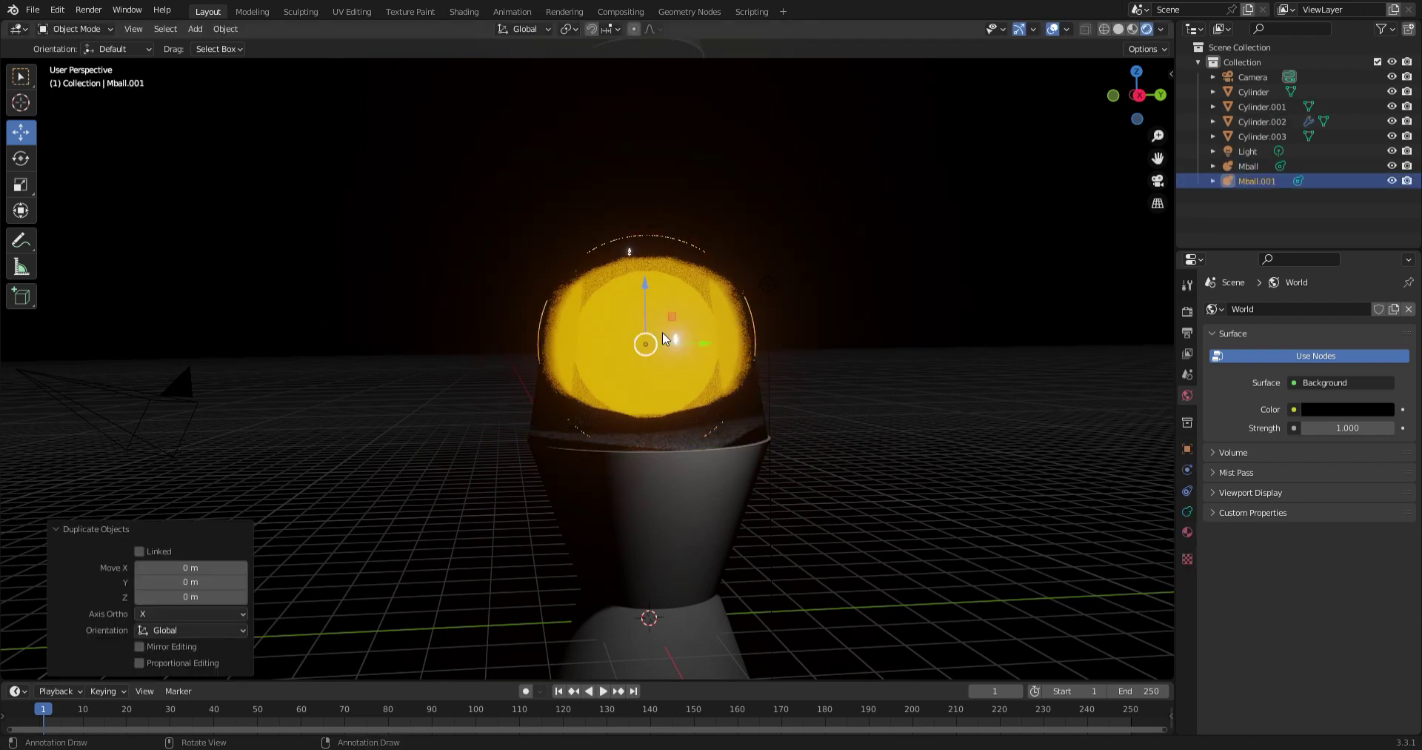
{"action": "key", "text": "z"}
{"action": "left_click", "coordinate": [897, 237]}
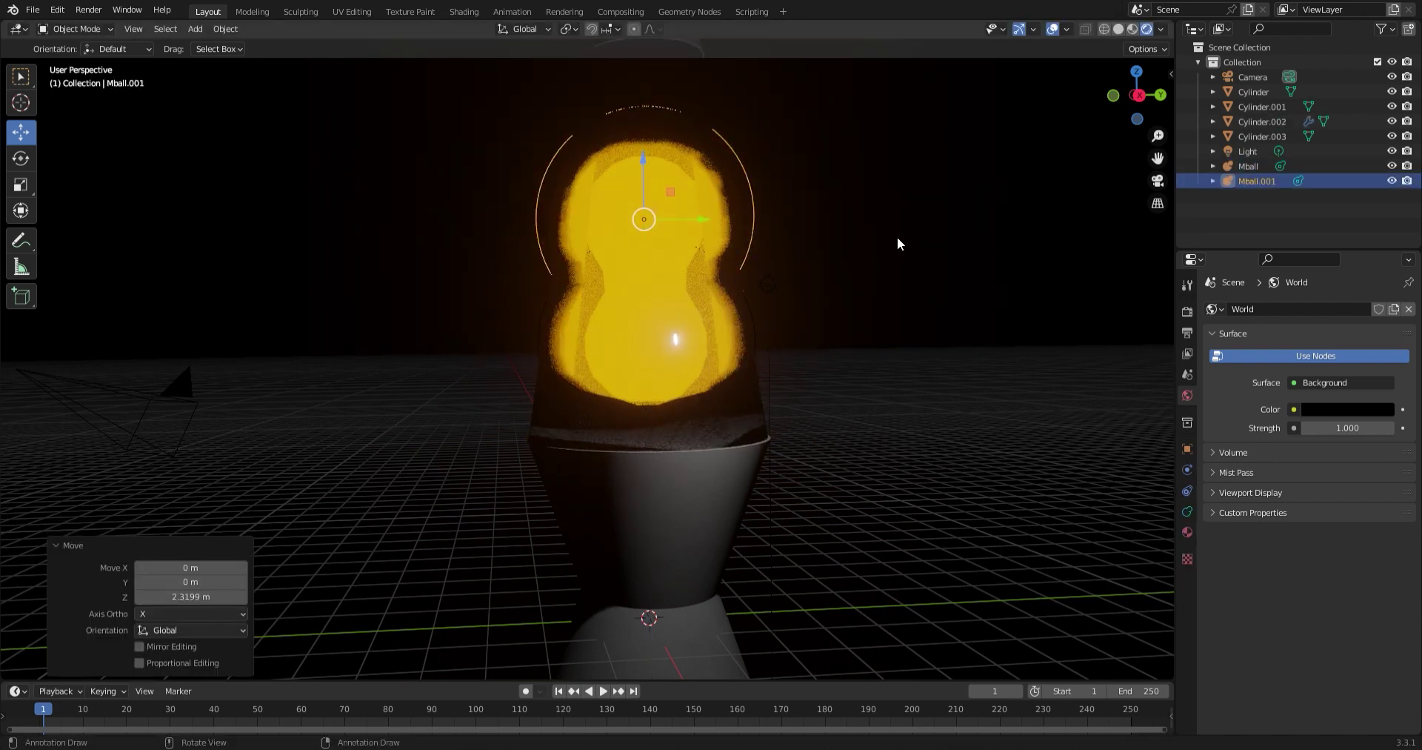
Hide the glass cylinder, Cylinder.002, in the viewport
{"action": "left_click", "coordinate": [1262, 122]}
{"action": "left_click", "coordinate": [1392, 137]}
{"action": "left_click", "coordinate": [1393, 136]}
{"action": "left_click", "coordinate": [1393, 122]}
Lower the first metaball to about Z 4.13 m and bring the upper metaball down until they merge
{"action": "left_click", "coordinate": [1248, 165]}
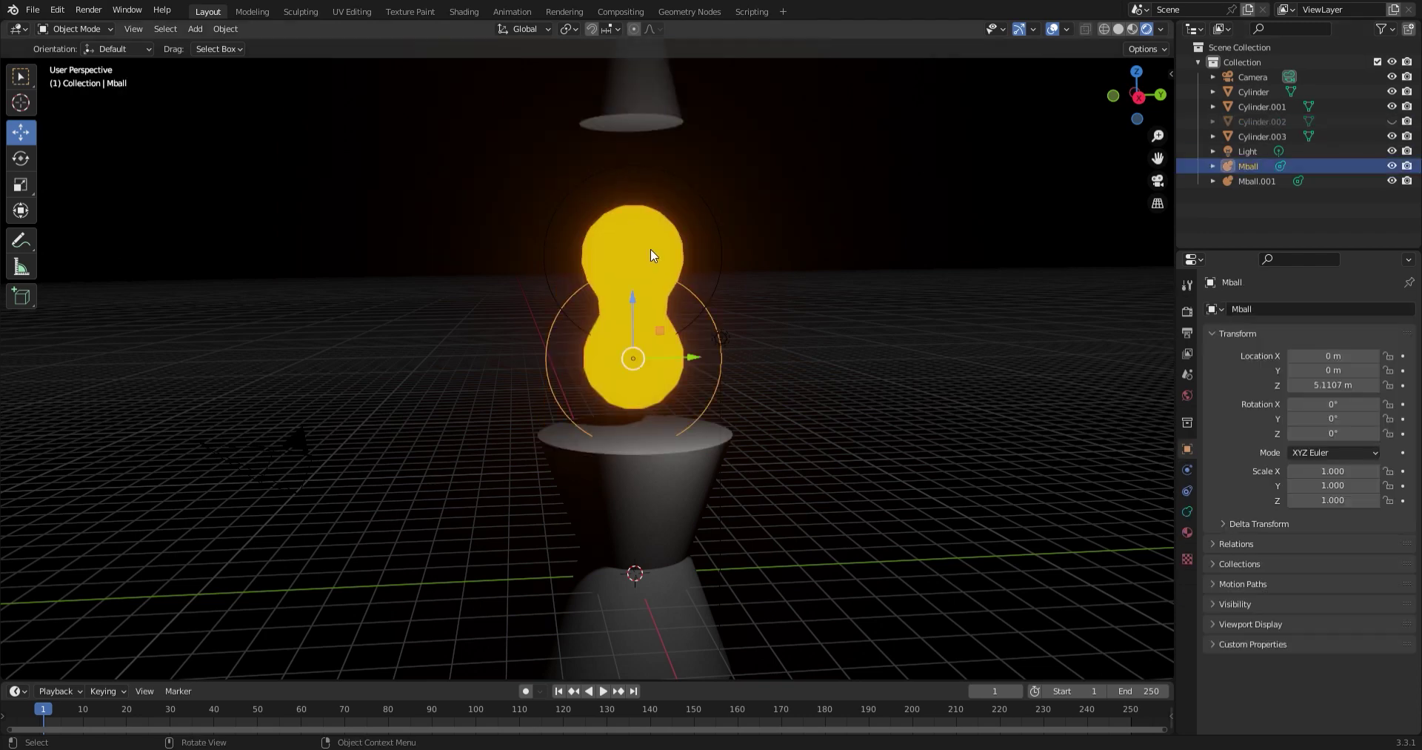
{"action": "left_click_drag", "start_coordinate": [632, 303], "coordinate": [631, 343]}
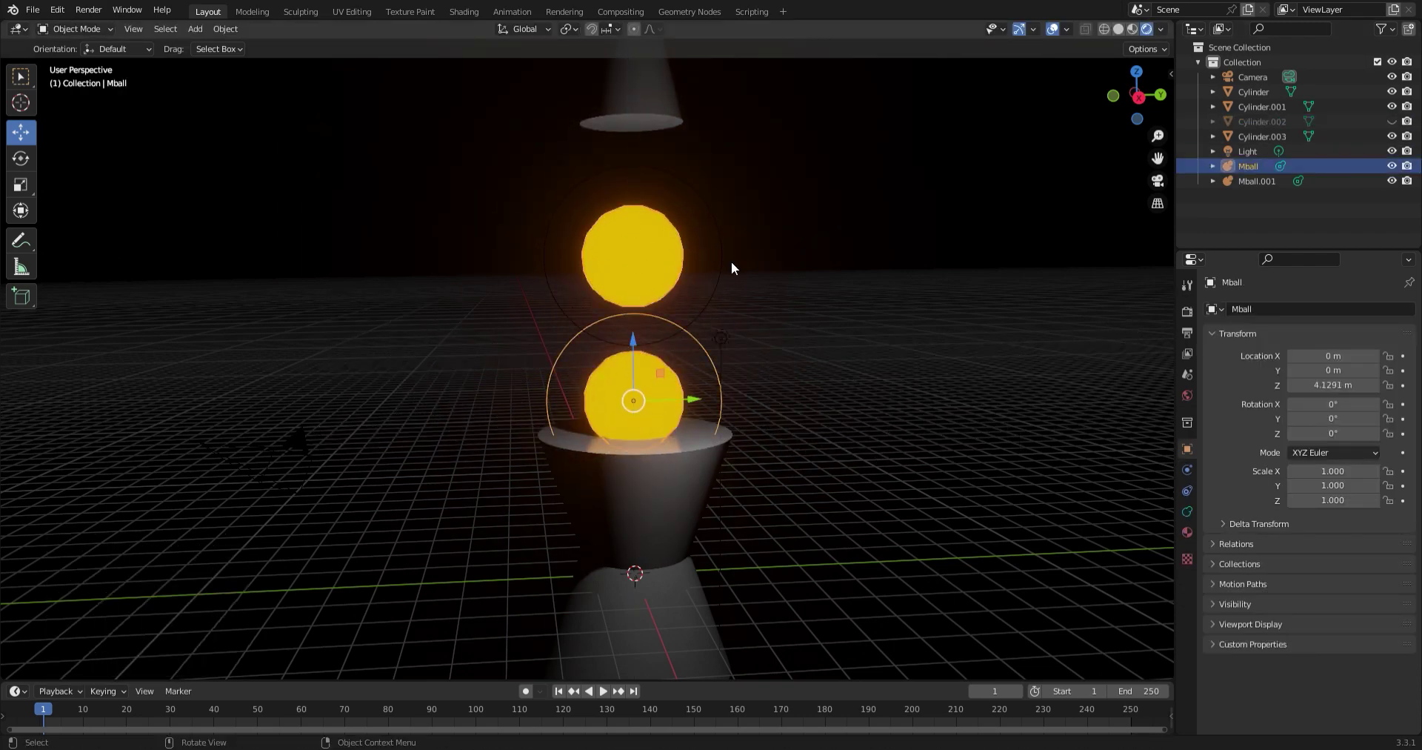
{"action": "left_click", "coordinate": [630, 252]}
{"action": "mouse_move", "coordinate": [632, 222]}
{"action": "left_mouse_down"}
{"action": "mouse_move", "coordinate": [632, 356]}
{"action": "mouse_move", "coordinate": [631, 200]}
{"action": "left_mouse_up"}
{"action": "middle_click_drag", "start_coordinate": [667, 349], "coordinate": [712, 351]}
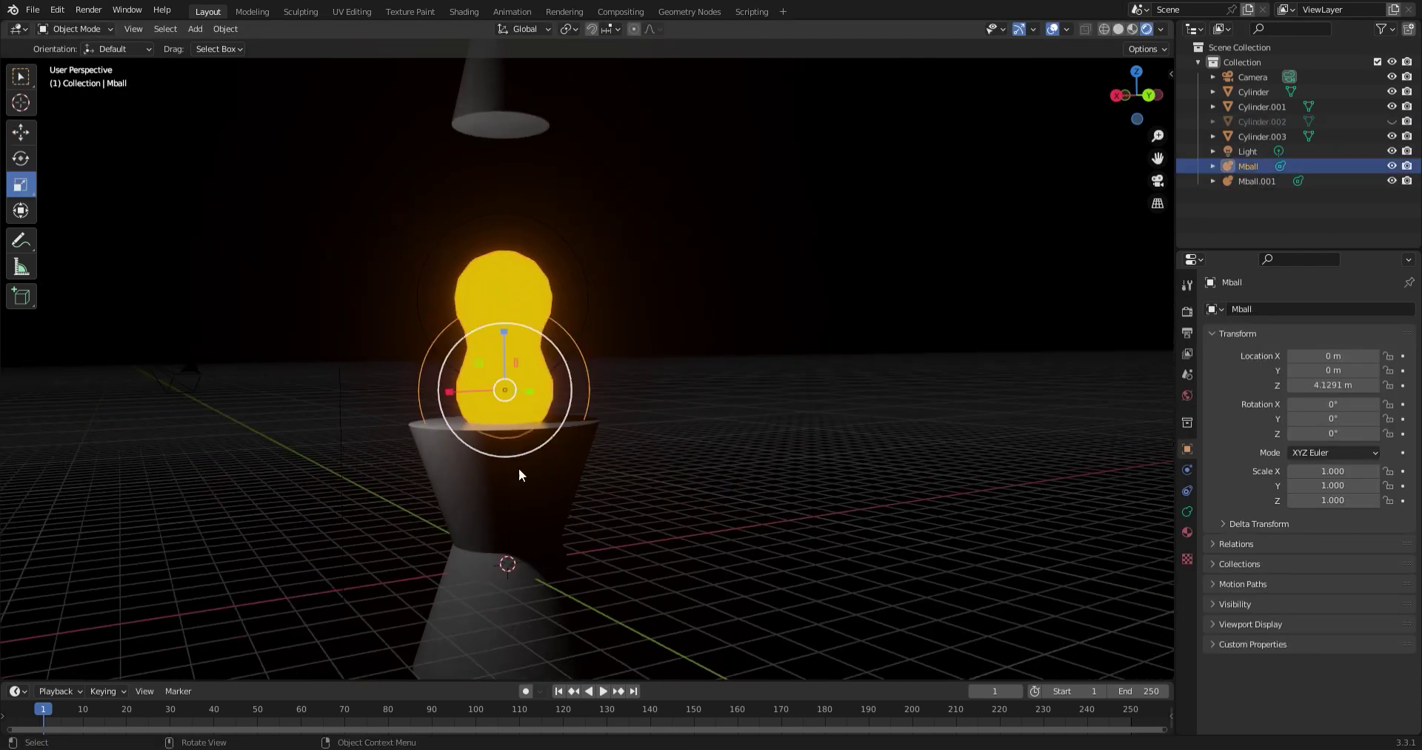
Widen the lower metaball and move it down so it fills the rim of the inverted cone
{"action": "left_click_drag", "start_coordinate": [521, 475], "coordinate": [548, 511]}
{"action": "scroll", "coordinate": [624, 371], "scroll_direction": "up", "scroll_amount": 5}
{"action": "middle_click_drag", "start_coordinate": [624, 370], "coordinate": [718, 504]}
{"action": "key", "text": "shift+space"}
{"action": "key", "text": "g"}
{"action": "left_click_drag", "start_coordinate": [646, 357], "coordinate": [647, 412]}
Duplicate the metaball above the lava base and move the copy up along Z
{"action": "left_click", "coordinate": [646, 270]}
{"action": "middle_click_drag", "start_coordinate": [646, 270], "coordinate": [622, 326]}
{"action": "key", "text": "shift+d"}
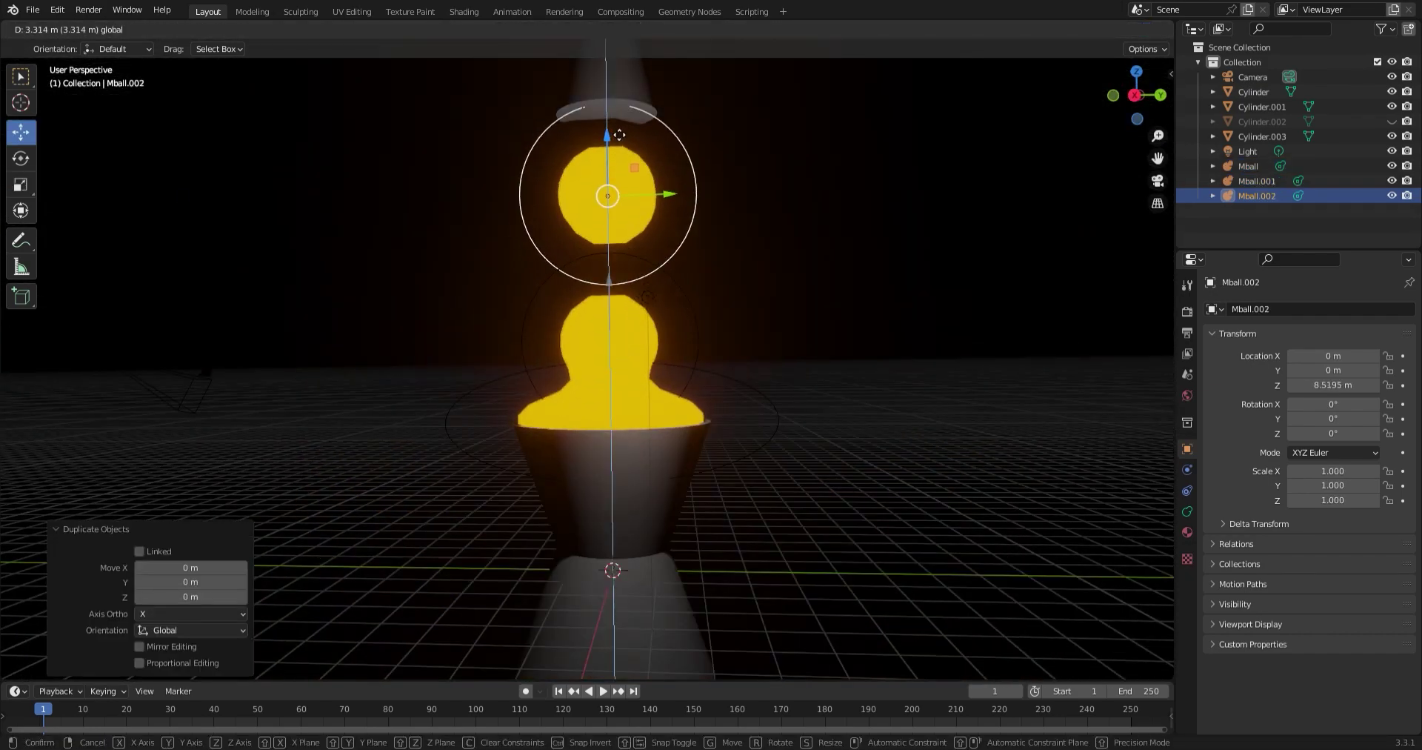
{"action": "left_click", "coordinate": [619, 193]}
Duplicate the middle metaball again, raise the copy to about Z 9.21 m and scale it to about 0.916
{"action": "left_click", "coordinate": [624, 346]}
{"action": "key", "text": "shift+d"}
{"action": "right_click", "coordinate": [623, 346]}
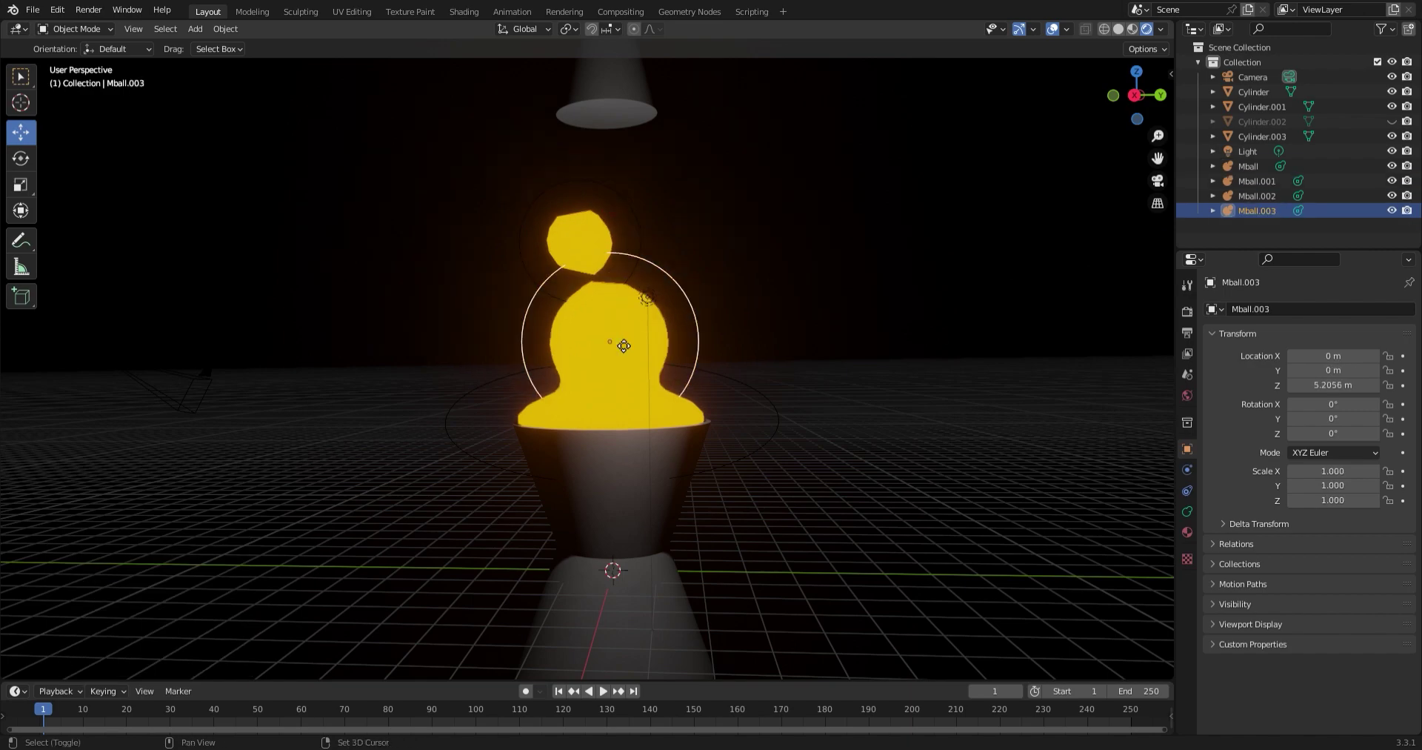
{"action": "left_click_drag", "start_coordinate": [624, 346], "coordinate": [626, 152]}
{"action": "key", "text": "s"}
{"action": "left_click", "coordinate": [607, 96]}
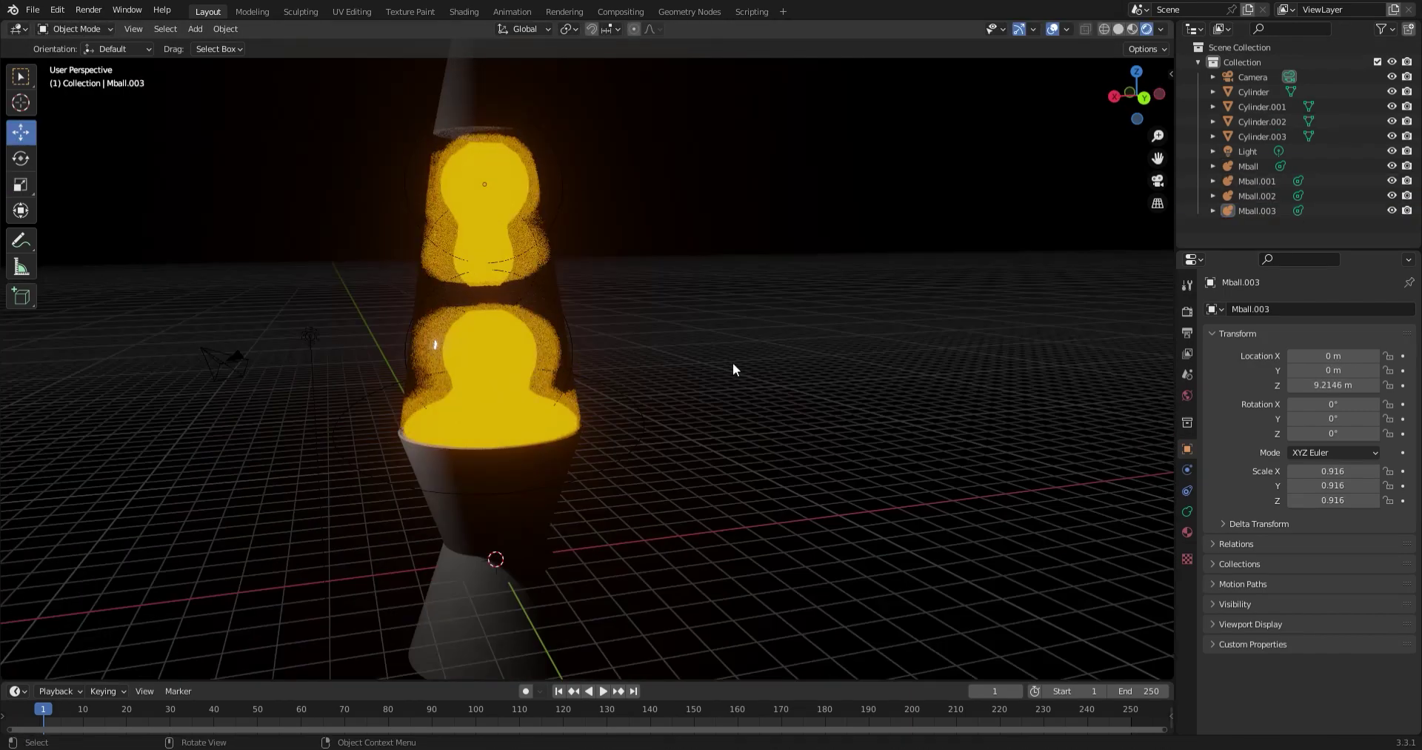
Look through the camera and raise the lava material's emission strength
{"action": "key", "text": "KP_0"}
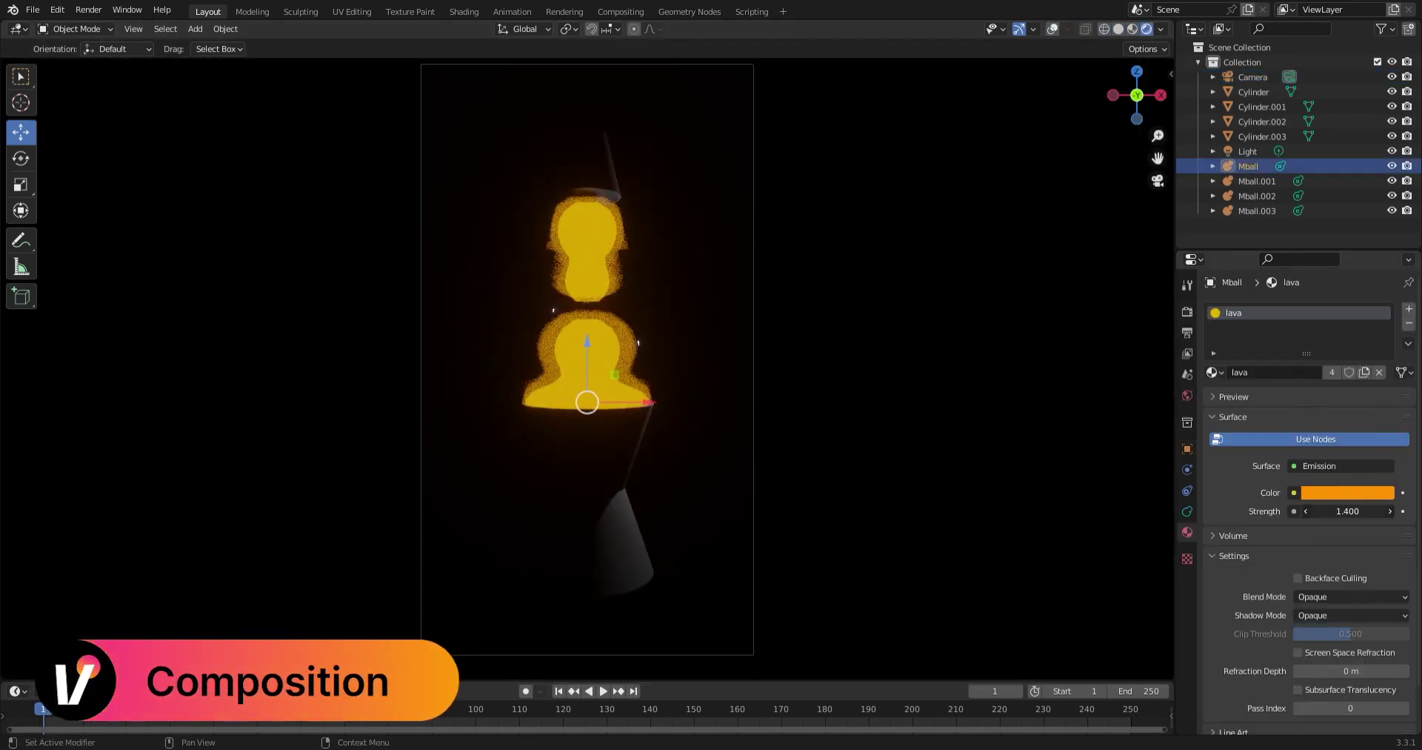
{"action": "left_click_drag", "start_coordinate": [1348, 512], "coordinate": [1385, 511]}
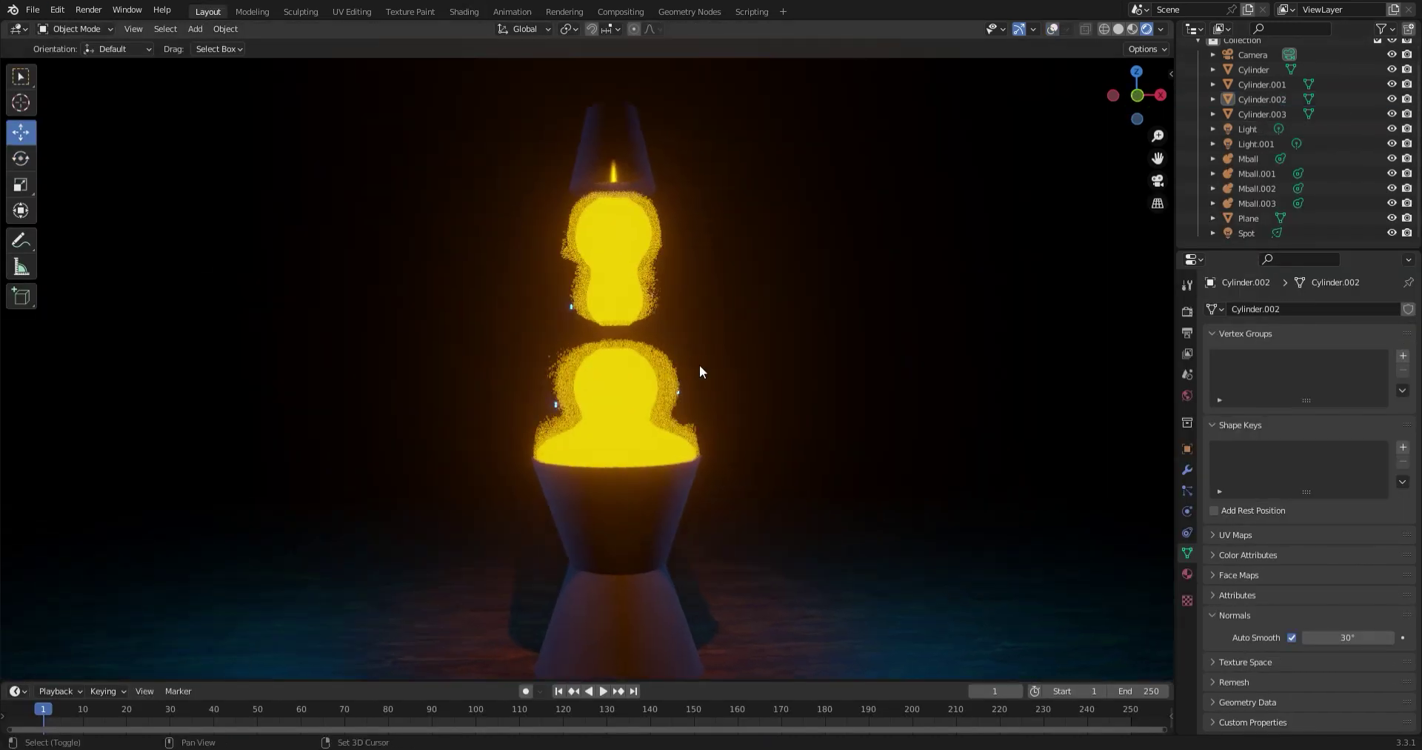
Add a cube at the world origin and scale it by 5.4 along X to start the enclosing box
{"action": "key", "text": "shift+a"}
{"action": "mouse_move", "coordinate": [771, 341]}
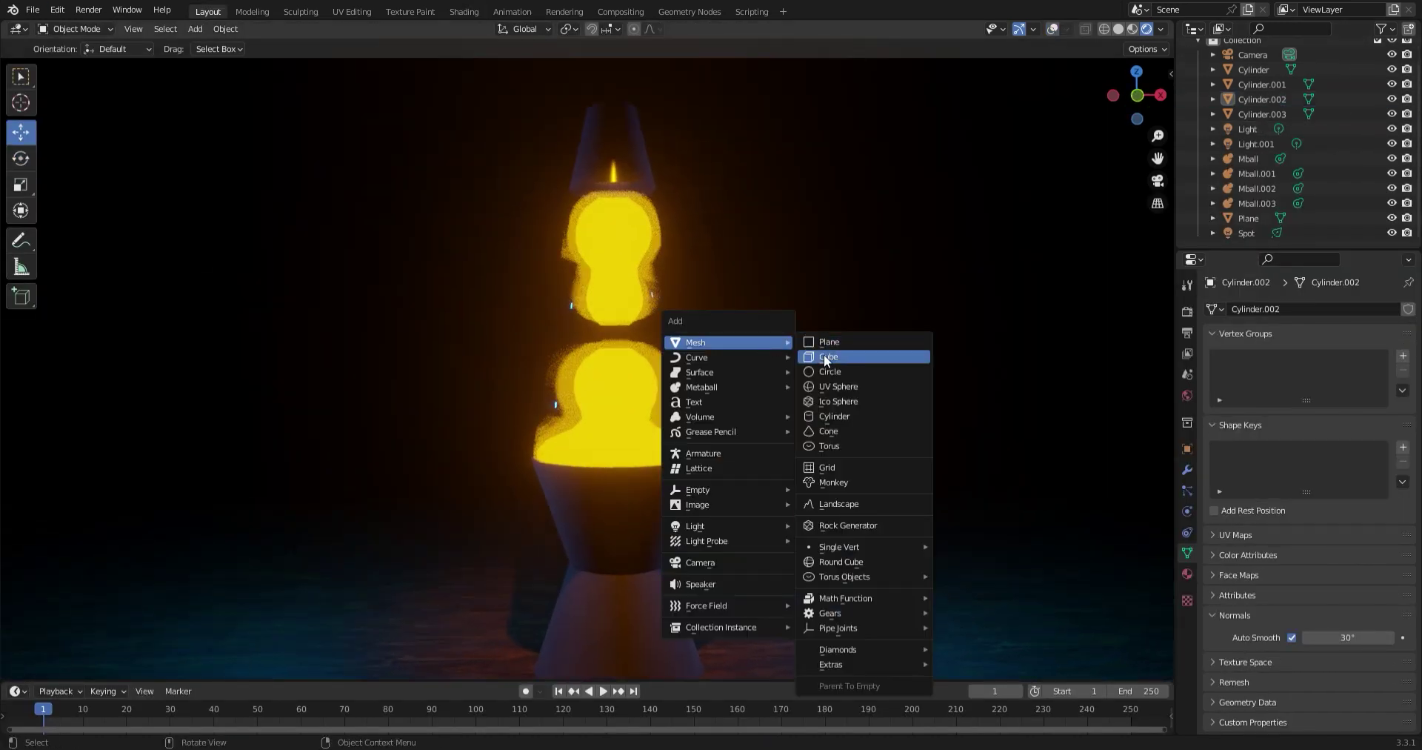
{"action": "left_click", "coordinate": [824, 354]}
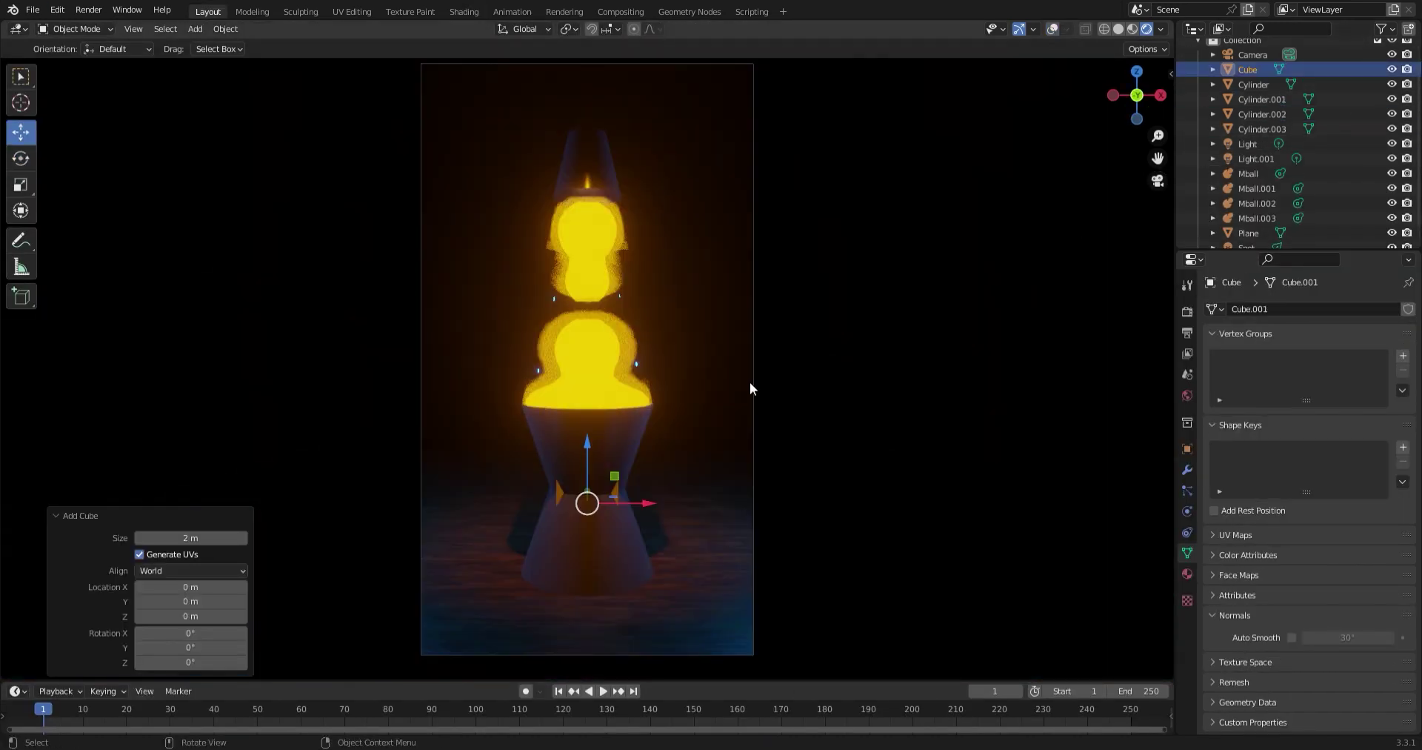
{"action": "key", "text": "shift+space"}
{"action": "type", "text": "ssx5.4"}
{"action": "key", "text": "Return"}
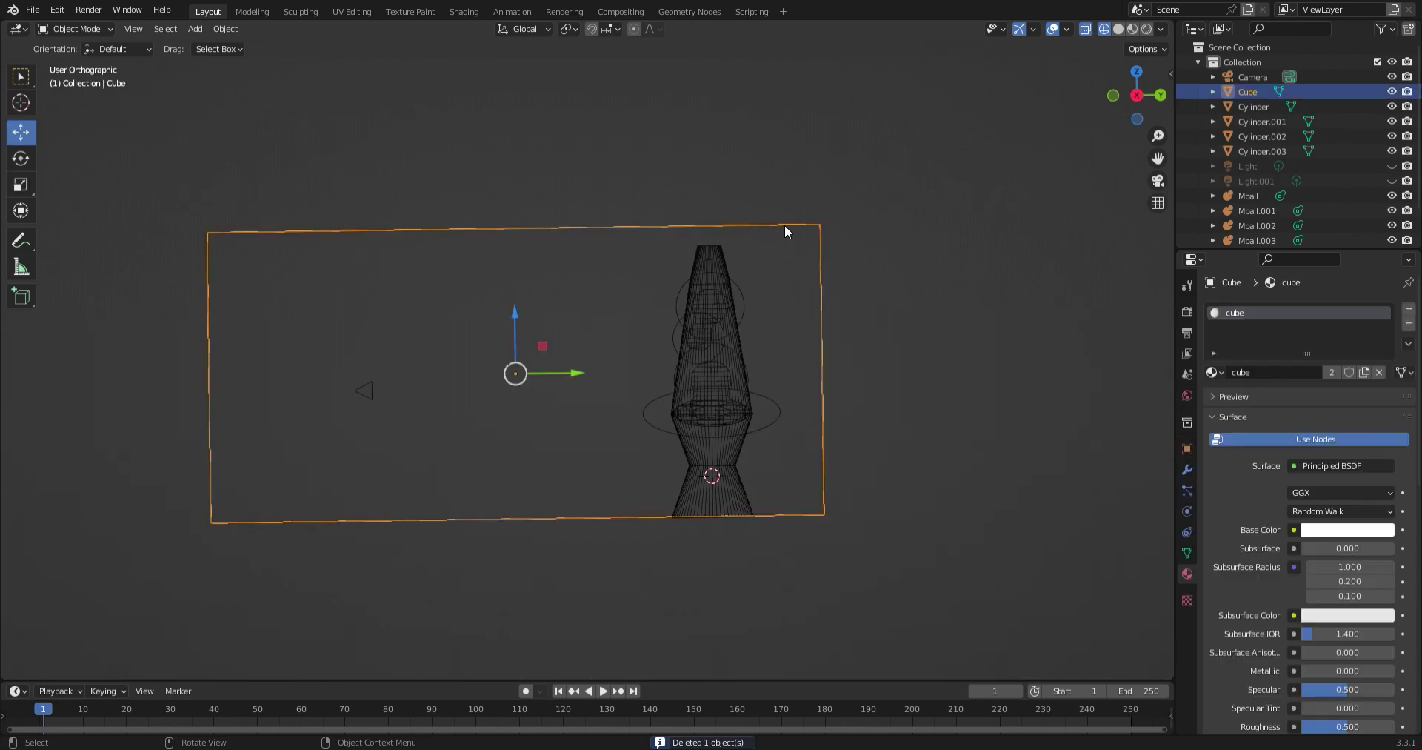
Duplicate the cube in place and scale the copy up slightly to serve as the outer shell
{"action": "key", "text": "shift+d"}
{"action": "key", "text": "Escape"}
{"action": "key", "text": "shift+space"}
{"action": "key", "text": "s"}
{"action": "left_click_drag", "start_coordinate": [556, 426], "coordinate": [559, 423]}
Stretch the inner cube by about 1.3 along Y and shift it about -4.89 m along Y so it protrudes past the camera end
{"action": "key", "text": "s"}
{"action": "key", "text": "y"}
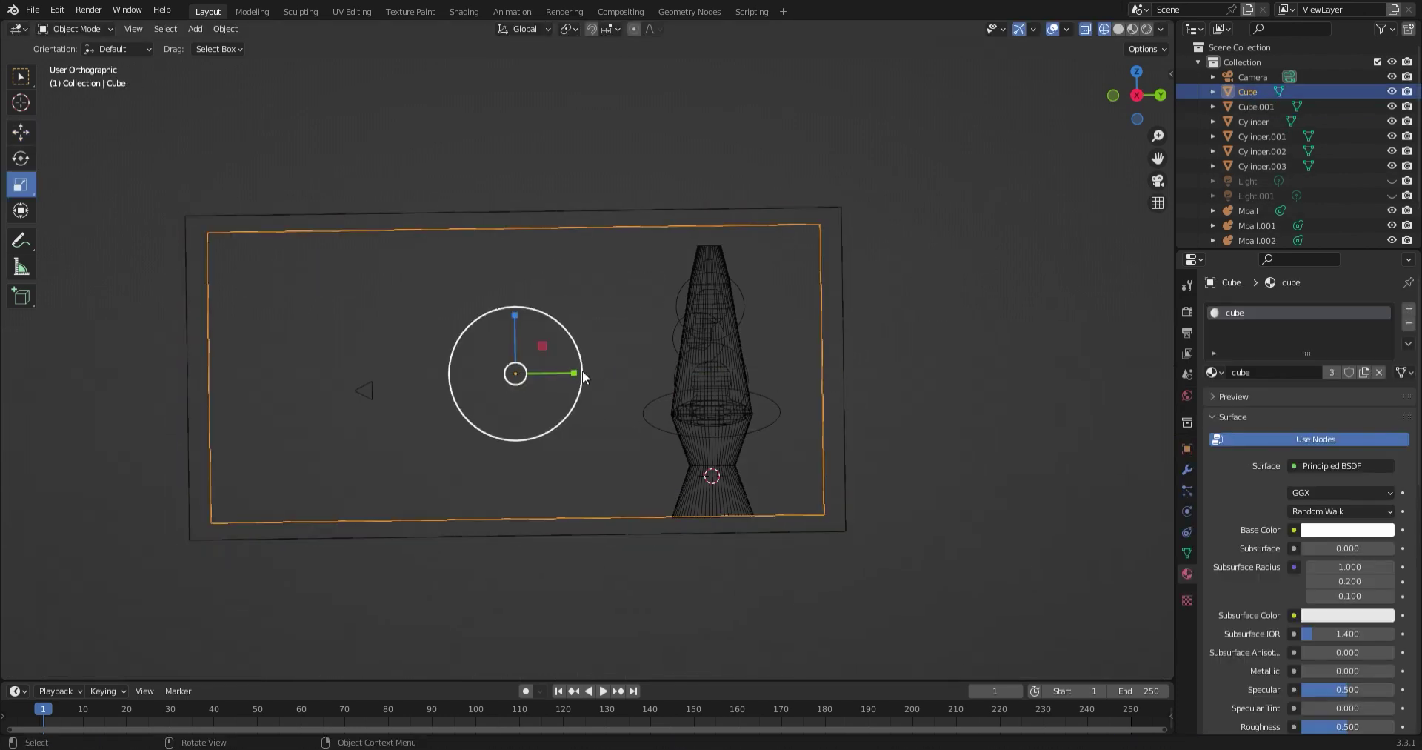
{"action": "key", "text": "s"}
{"action": "key", "text": "y"}
{"action": "left_click", "coordinate": [834, 255]}
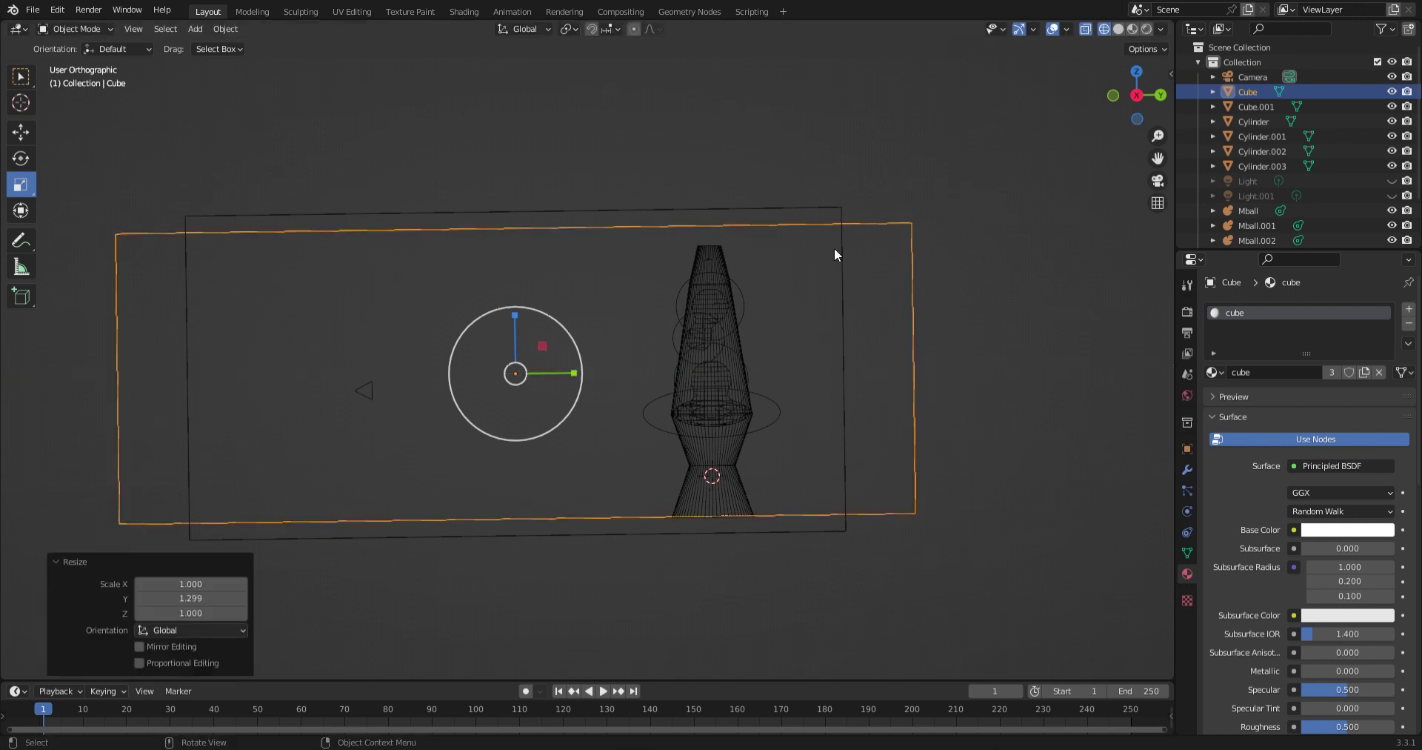
{"action": "left_click_drag", "start_coordinate": [579, 374], "coordinate": [486, 385]}
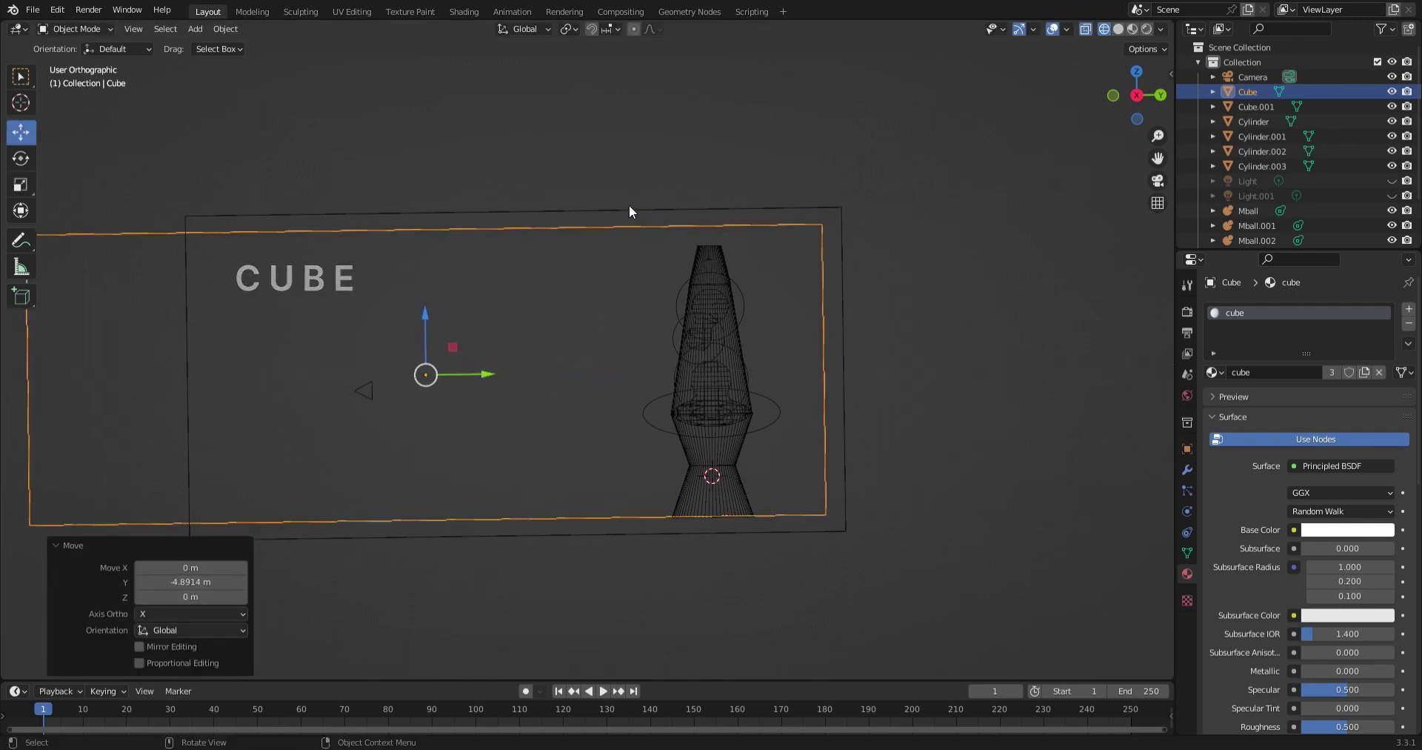
Cut the inner cube out of the outer cube with a Boolean Difference modifier and apply it
{"action": "left_click", "coordinate": [629, 208]}
{"action": "left_click", "coordinate": [1187, 470]}
{"action": "left_click", "coordinate": [1269, 309]}
{"action": "left_click", "coordinate": [1127, 382]}
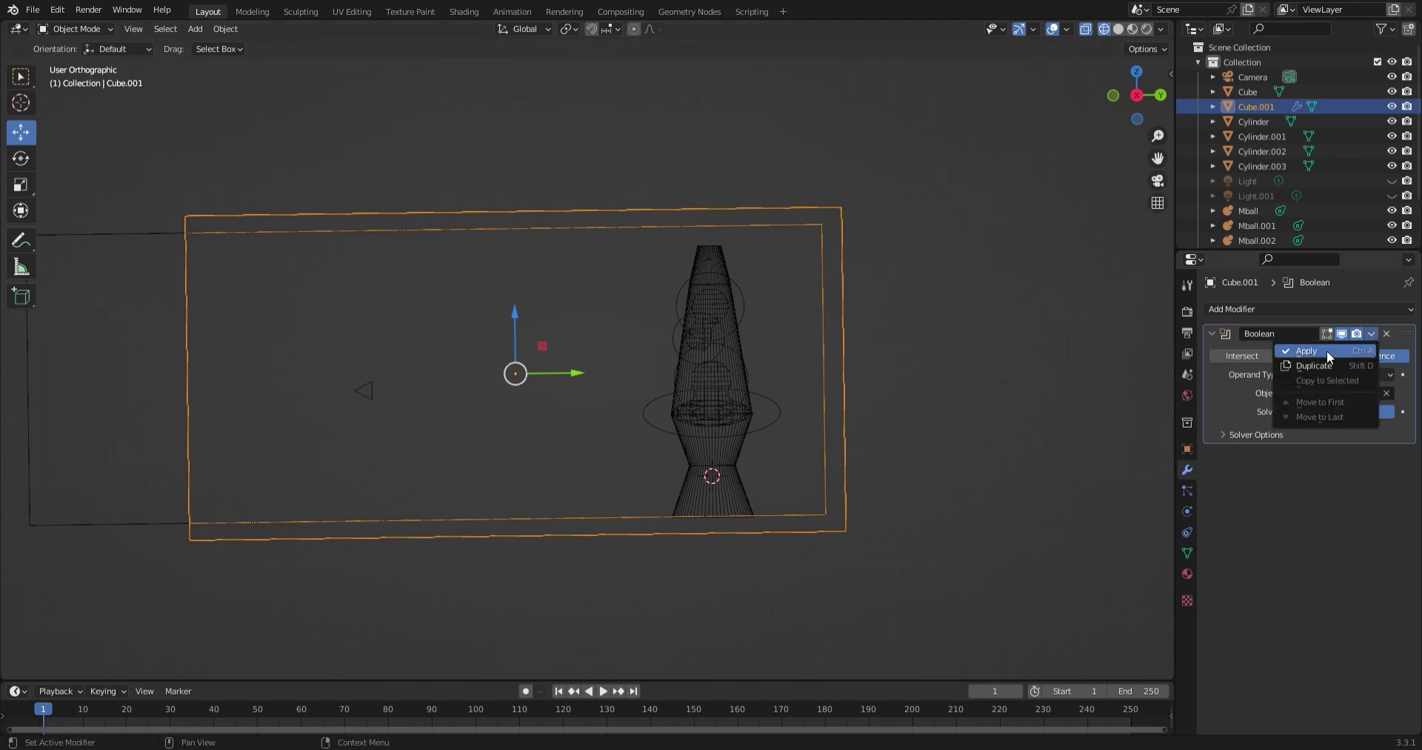
{"action": "left_click", "coordinate": [1327, 350]}
Hide the cutter cube and inspect the hollow box in material preview from the camera and from outside
{"action": "left_click", "coordinate": [830, 331]}
{"action": "key", "text": "h"}
{"action": "left_click", "coordinate": [1158, 180]}
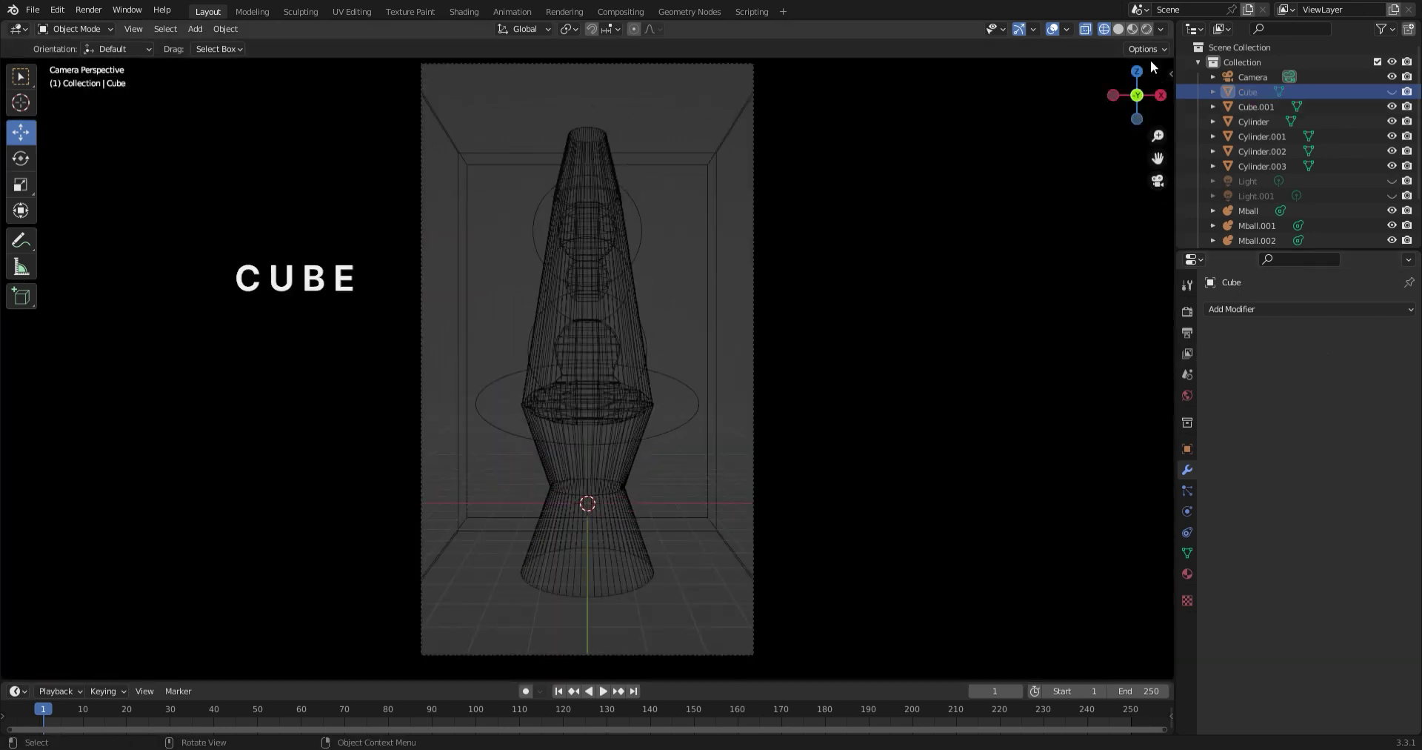
{"action": "left_click", "coordinate": [1147, 29]}
{"action": "left_click", "coordinate": [1133, 29]}
{"action": "middle_click_drag", "start_coordinate": [777, 349], "coordinate": [806, 359]}
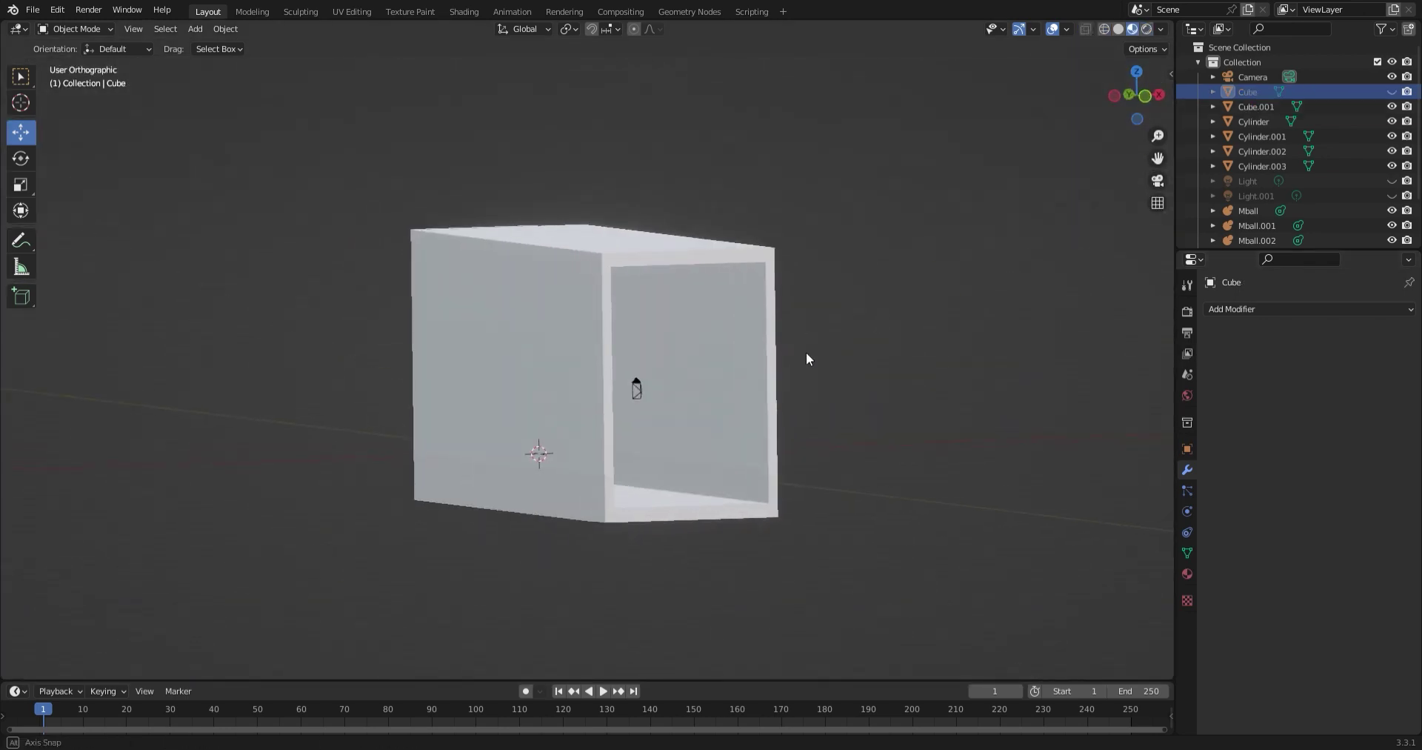
{"action": "middle_click_drag", "start_coordinate": [1125, 118], "coordinate": [666, 408]}
Shorten the hollow box to about 0.266 along Y and move it about 10.75 m along Y to surround the lamp
{"action": "left_click", "coordinate": [717, 354]}
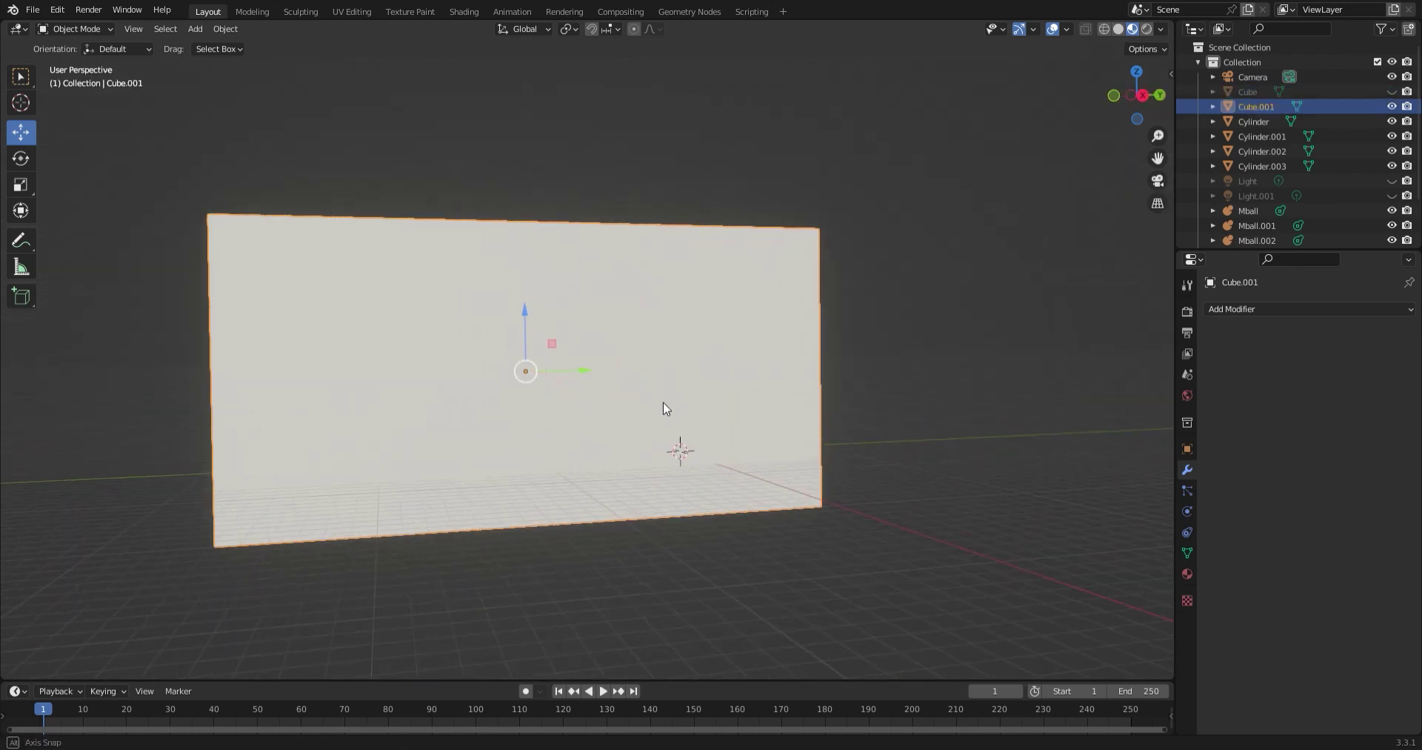
{"action": "key", "text": "shift+z"}
{"action": "key", "text": "KP_5"}
{"action": "left_click", "coordinate": [21, 184]}
{"action": "left_click_drag", "start_coordinate": [585, 370], "coordinate": [660, 376]}
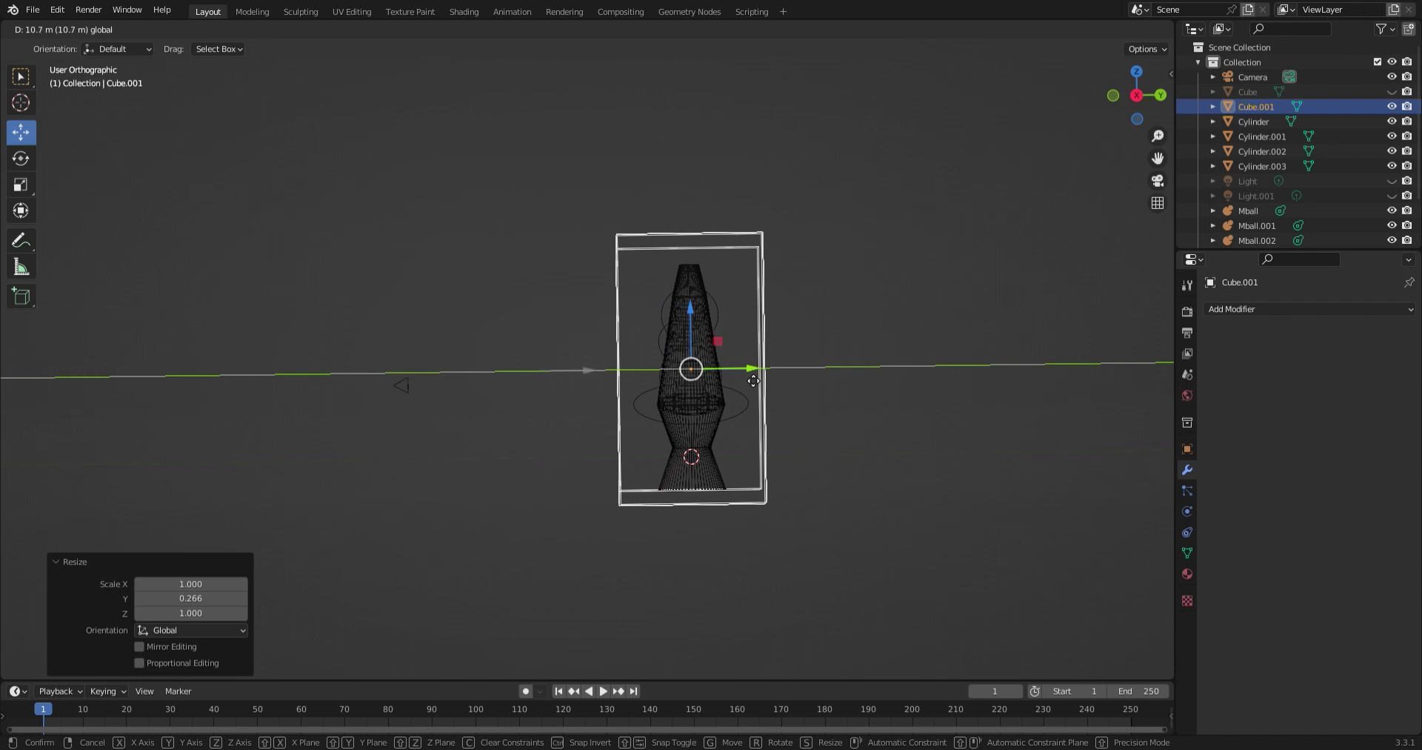
{"action": "left_click_drag", "start_coordinate": [754, 380], "coordinate": [755, 380]}
In the camera view, shrink the box along X and to about 0.948 along Z, and lower it to fit the frame
{"action": "key", "text": "shift+z"}
{"action": "middle_click_drag", "start_coordinate": [754, 380], "coordinate": [746, 406]}
{"action": "middle_click_drag", "start_coordinate": [1149, 212], "coordinate": [784, 352]}
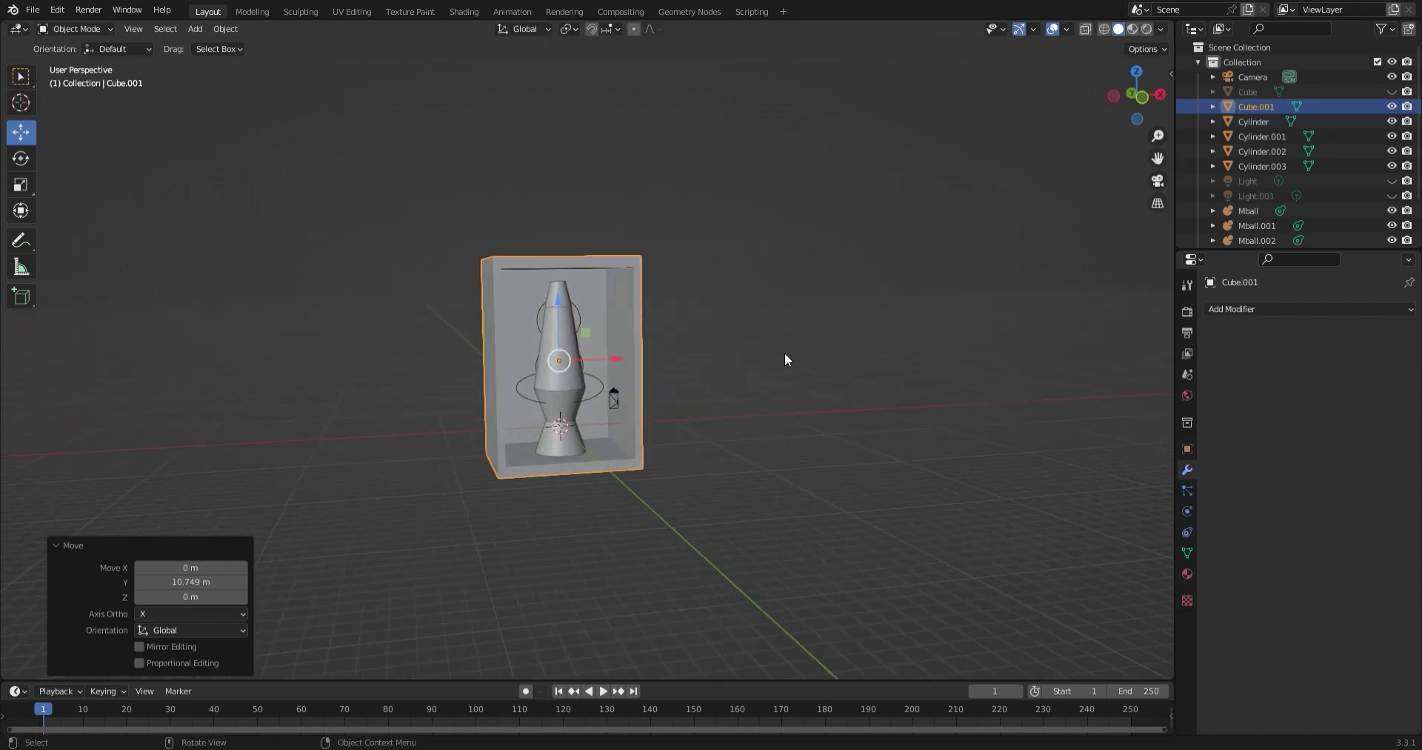
{"action": "scroll", "coordinate": [784, 352], "scroll_direction": "up", "scroll_amount": 3}
{"action": "mouse_move", "coordinate": [722, 402]}
{"action": "middle_mouse_down"}
{"action": "mouse_move", "coordinate": [700, 372]}
{"action": "mouse_move", "coordinate": [696, 394]}
{"action": "middle_mouse_up"}
{"action": "key", "text": "KP_0"}
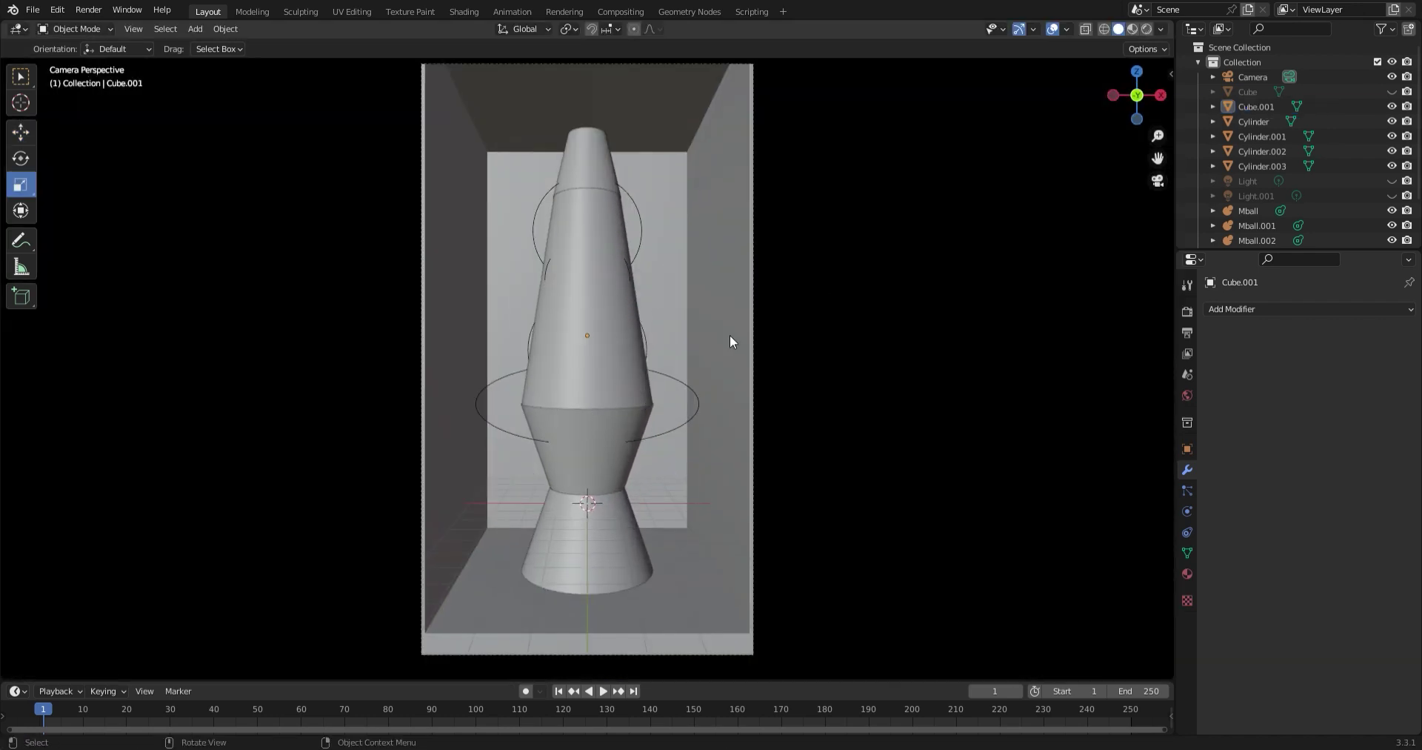
{"action": "key", "text": "s"}
{"action": "key", "text": "x"}
{"action": "key", "text": "z"}
{"action": "left_click", "coordinate": [587, 272]}
{"action": "key", "text": "shift+space"}
{"action": "key", "text": "s"}
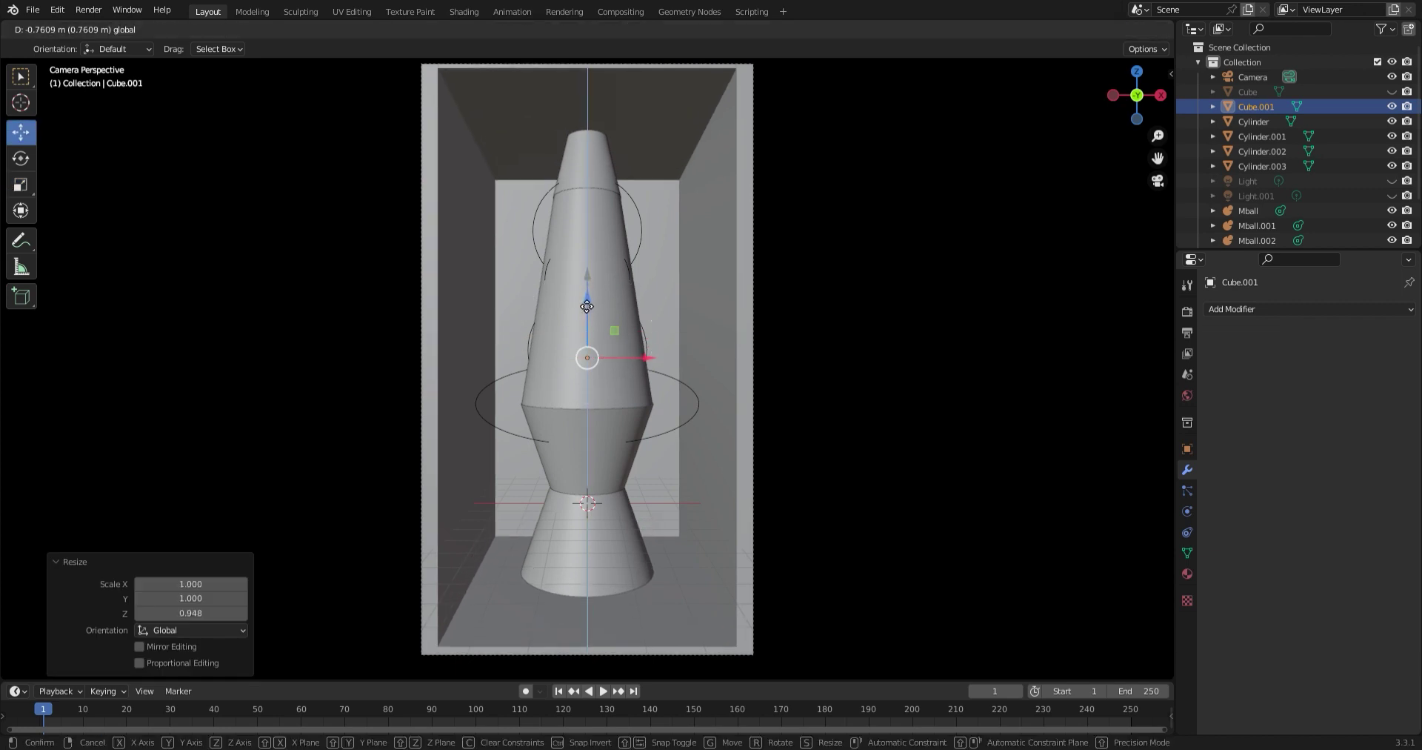
{"action": "left_click_drag", "start_coordinate": [587, 276], "coordinate": [589, 297]}
{"action": "left_click_drag", "start_coordinate": [642, 359], "coordinate": [642, 360]}
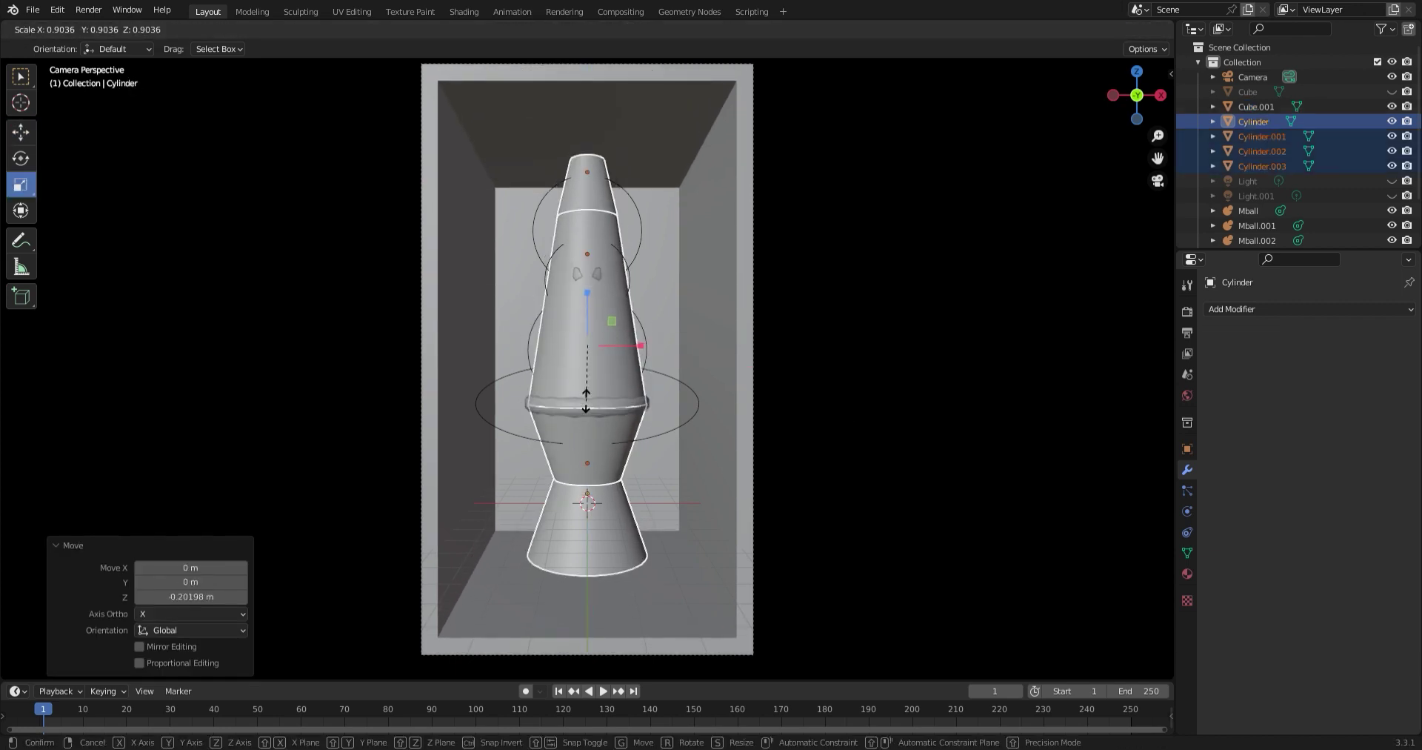
Scale the lamp's four cylinders down to about 0.90 and check the scene in rendered shading through the camera
{"action": "left_click", "coordinate": [625, 273]}
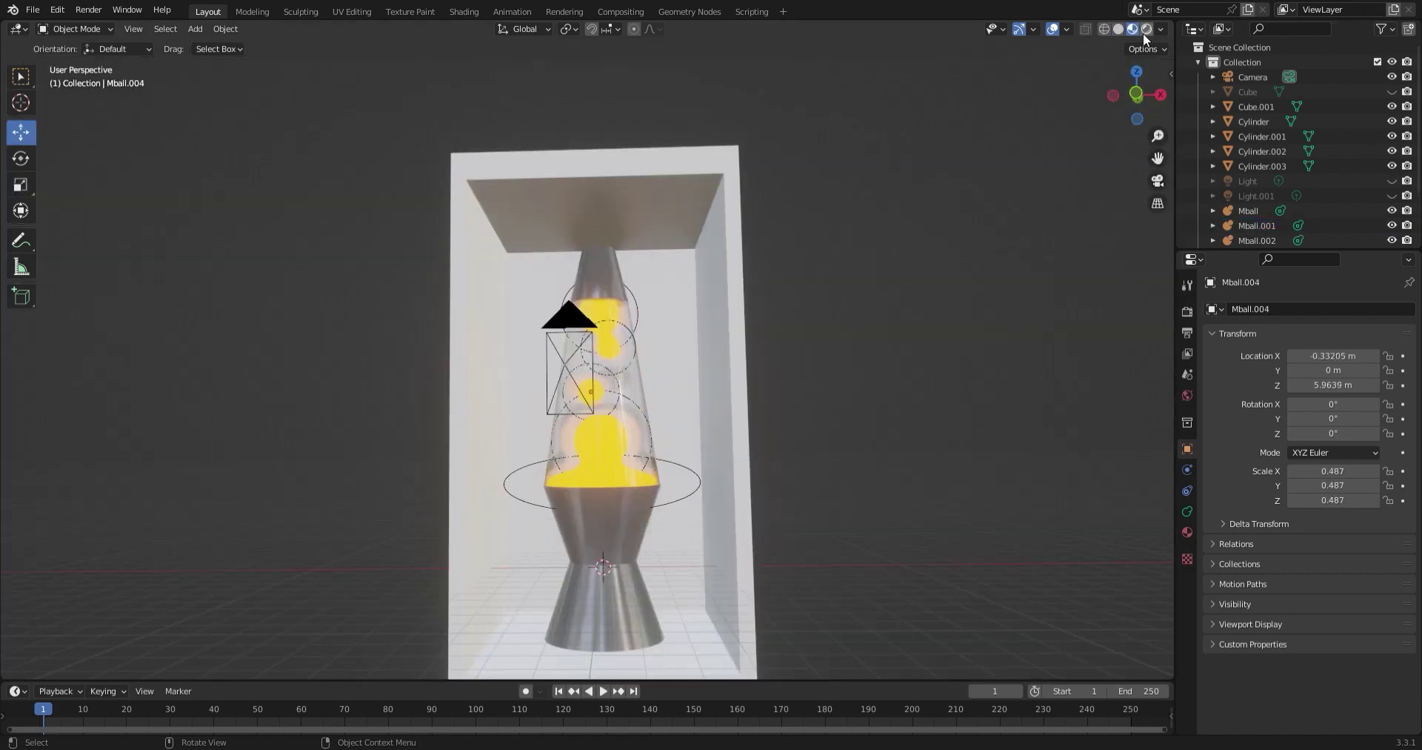
{"action": "left_click", "coordinate": [1147, 29]}
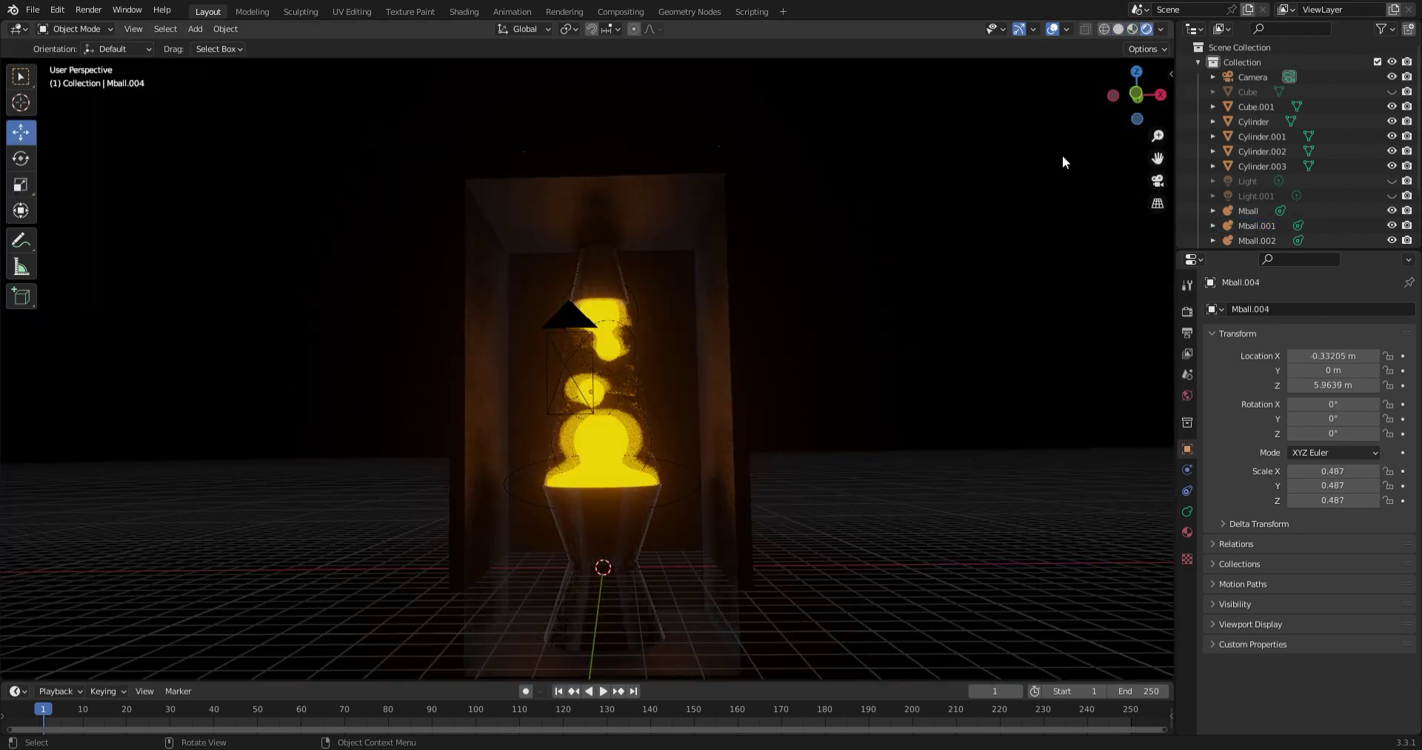
{"action": "left_click", "coordinate": [1163, 177]}
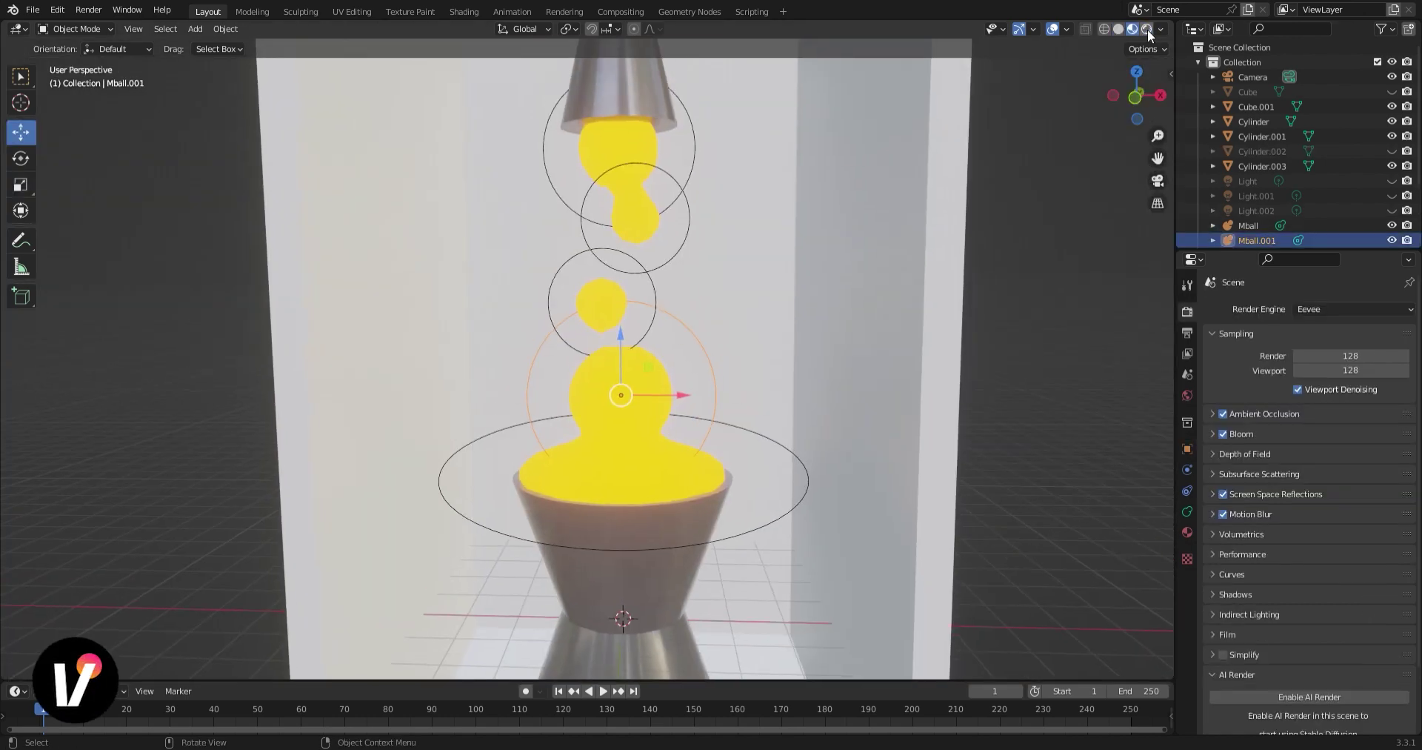
In rendered shading, lower the large metaball along Z so it sinks into the lava base
{"action": "left_click", "coordinate": [1147, 29]}
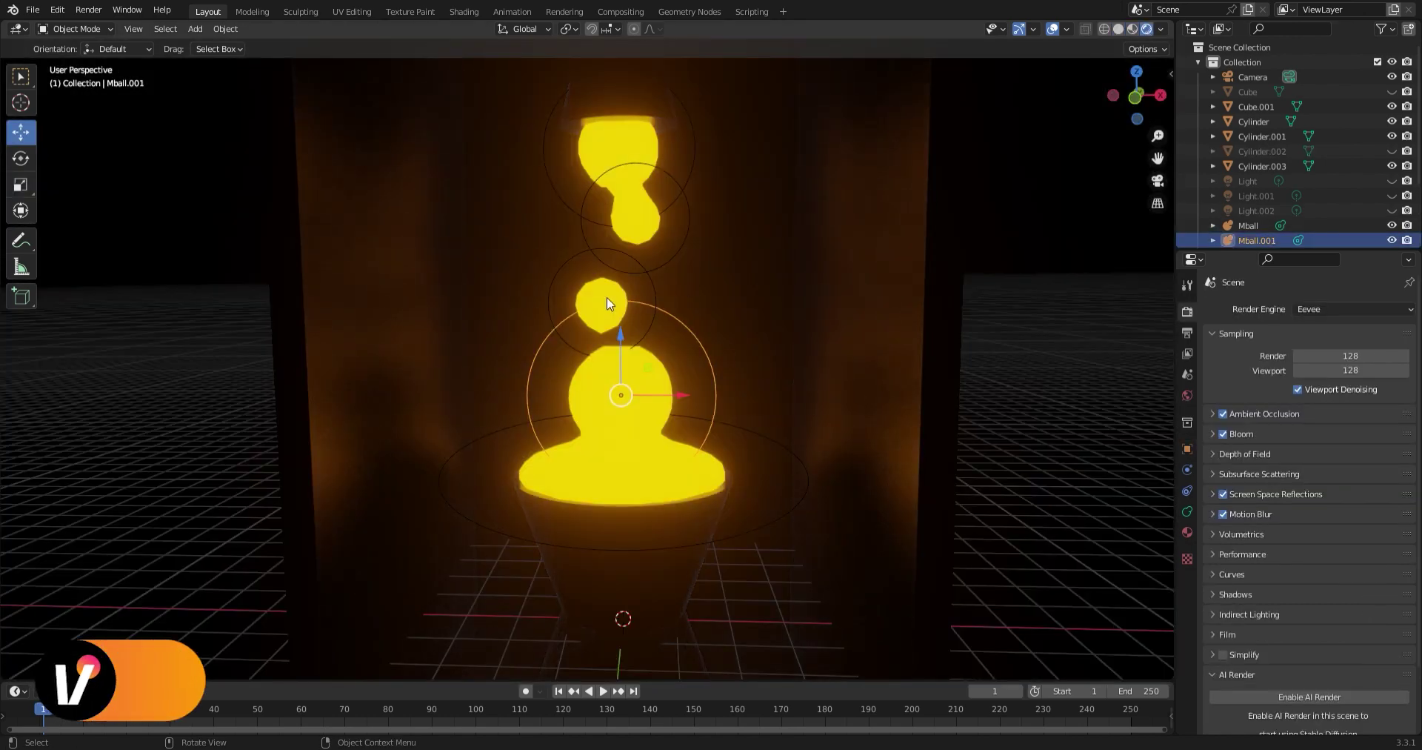
{"action": "scroll", "coordinate": [633, 258], "scroll_direction": "up", "scroll_amount": 2}
{"action": "key", "text": "g"}
{"action": "key", "text": "z"}
{"action": "left_click", "coordinate": [625, 366]}
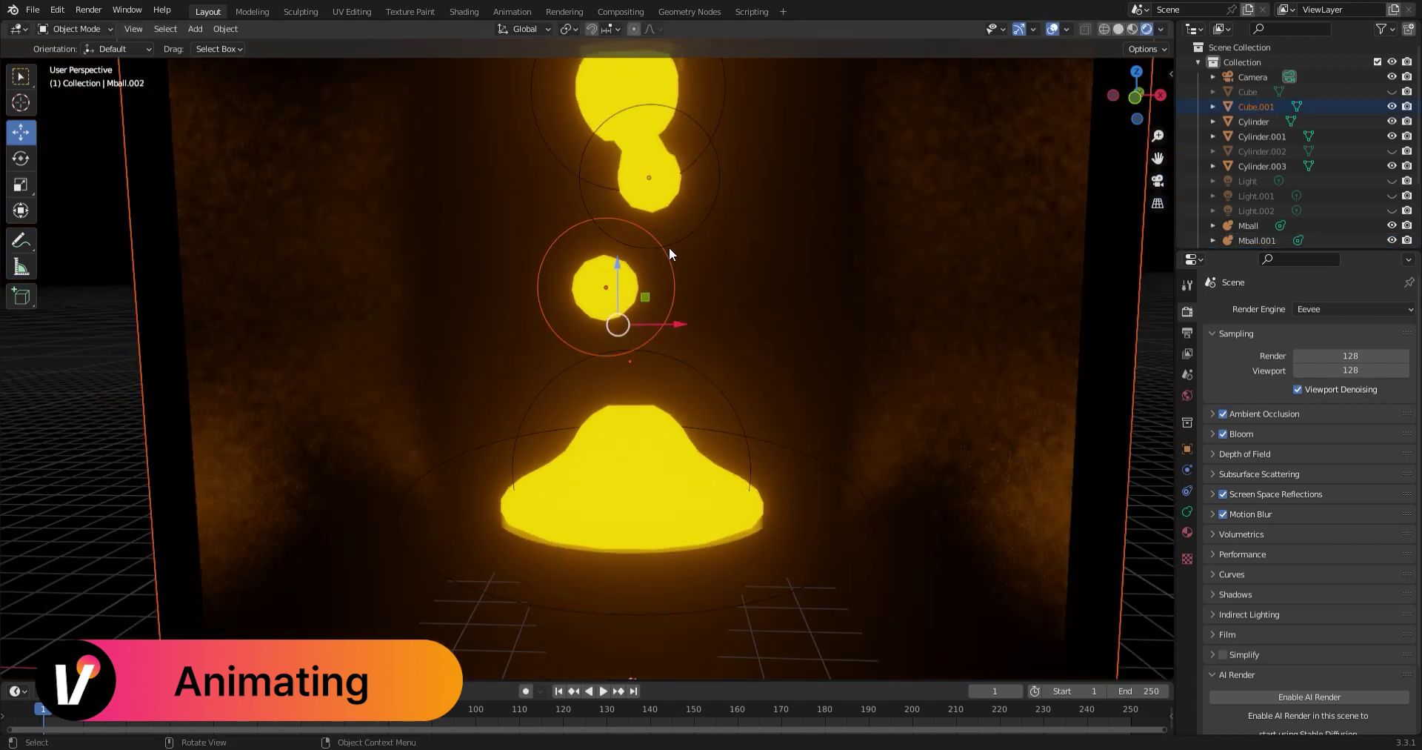
Lower the small middle metaball about 1.56 m along Z and insert a Location keyframe at frame 1
{"action": "key", "text": "g"}
{"action": "key", "text": "z"}
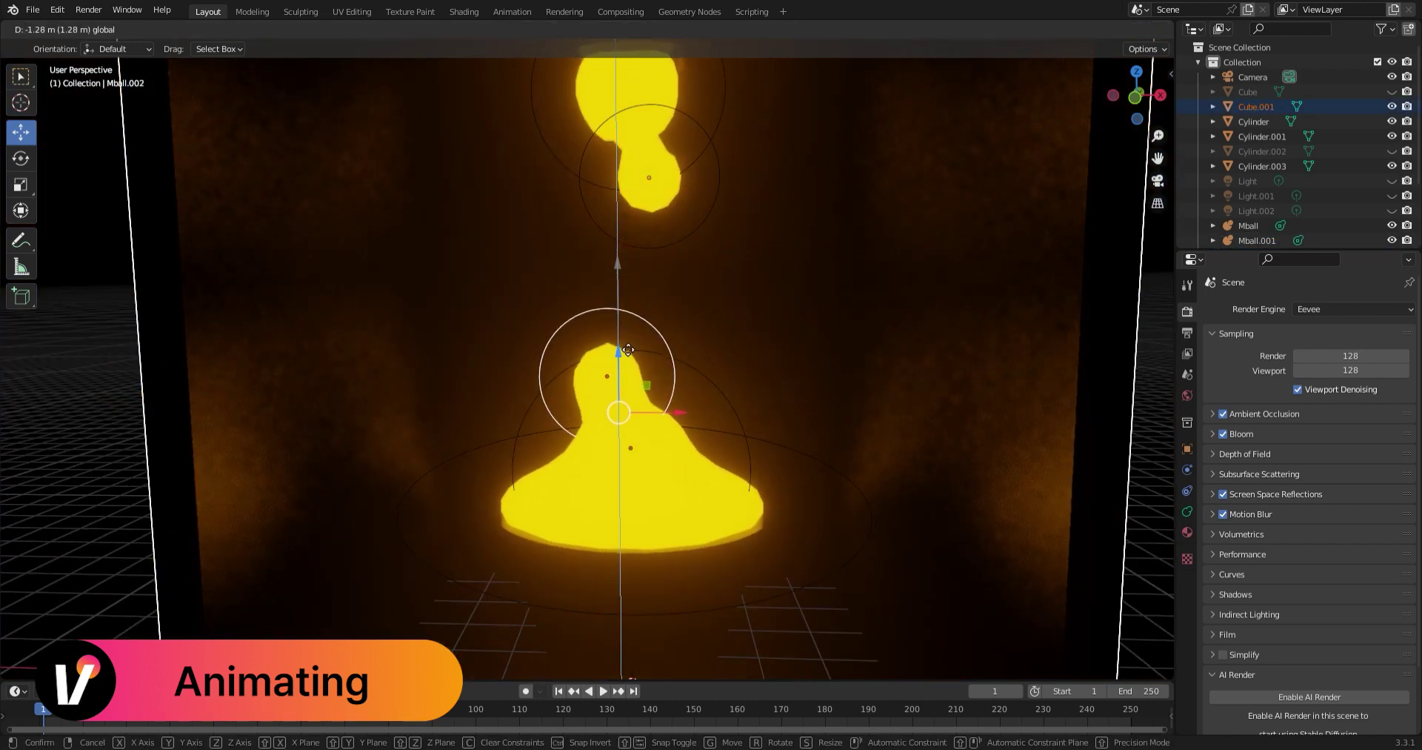
{"action": "left_click", "coordinate": [631, 400]}
{"action": "key", "text": "i"}
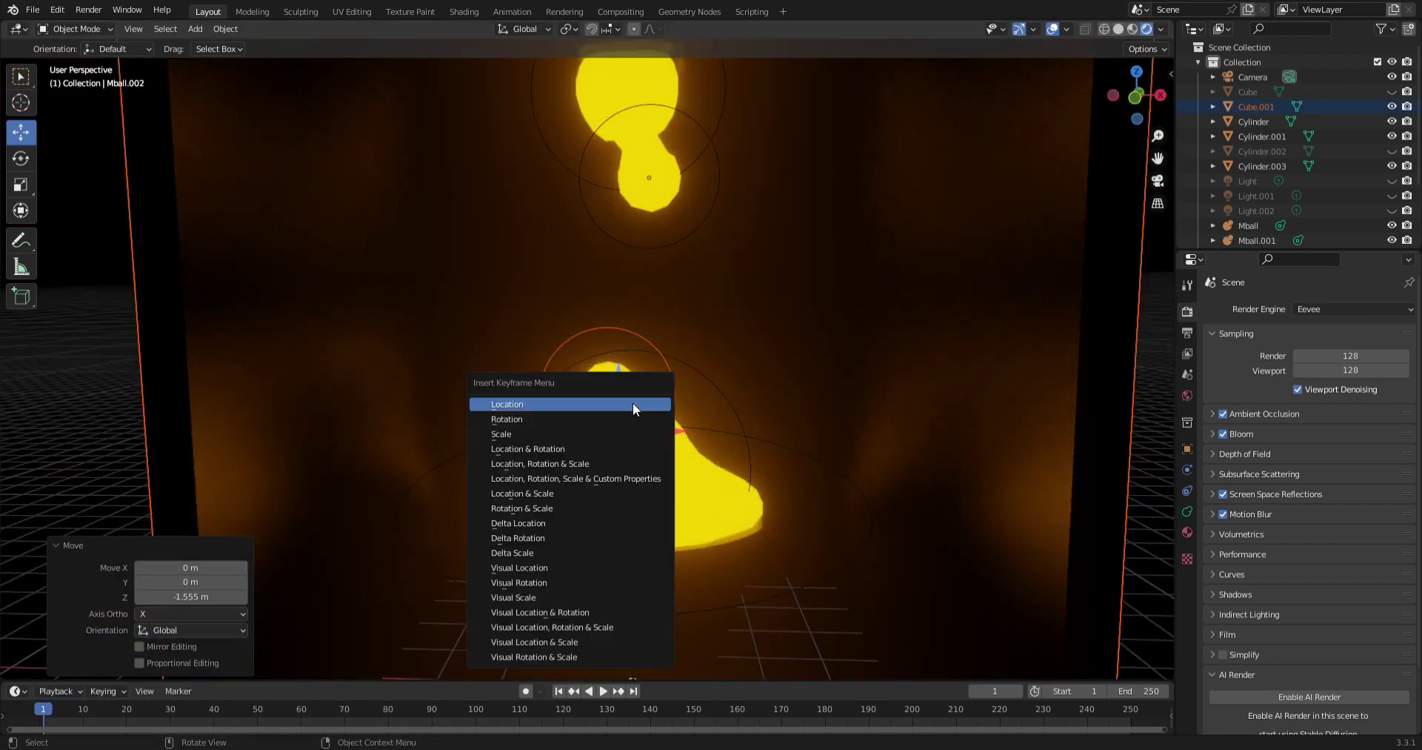
{"action": "left_click", "coordinate": [633, 404]}
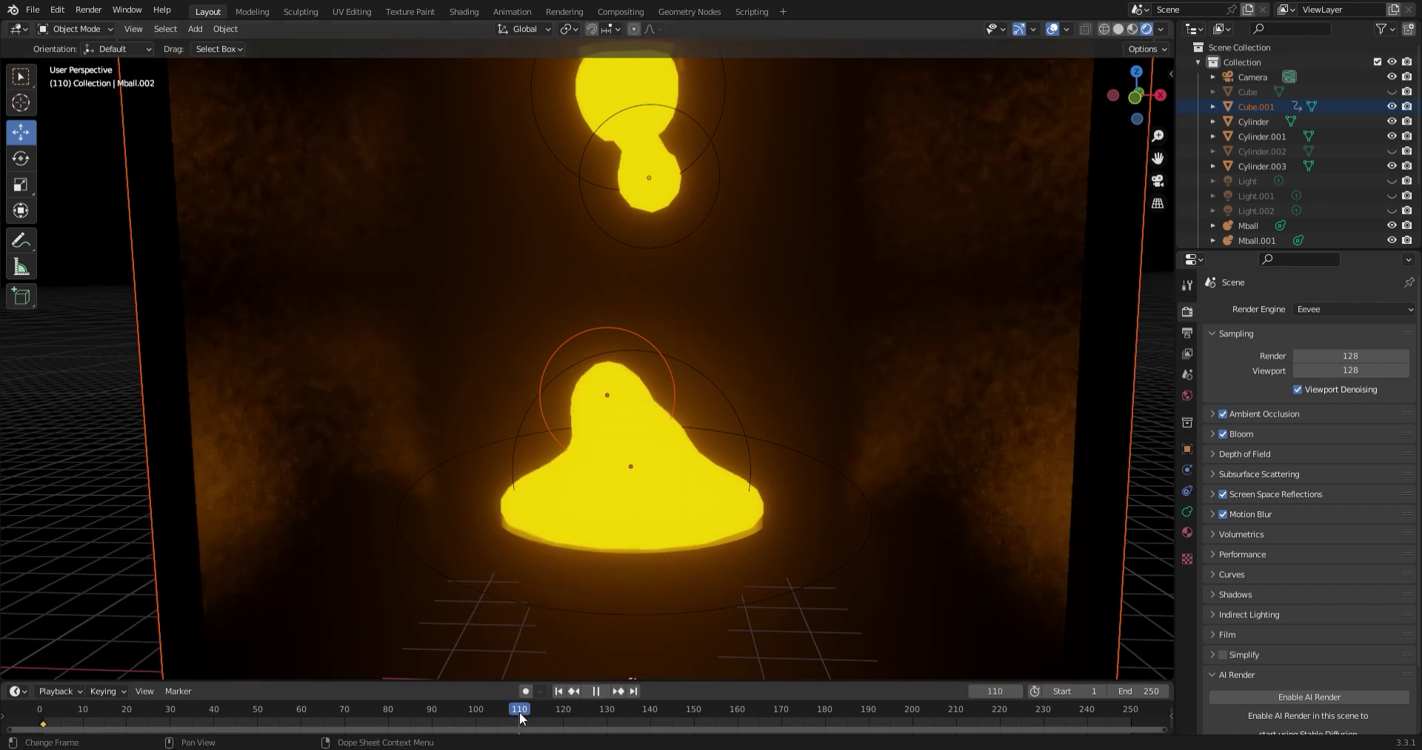
At frame 110, raise the small metaball about 1.93 m along Z and insert a Location keyframe
{"action": "key", "text": "space"}
{"action": "key", "text": "g"}
{"action": "key", "text": "z"}
{"action": "left_click", "coordinate": [625, 240]}
{"action": "key", "text": "i"}
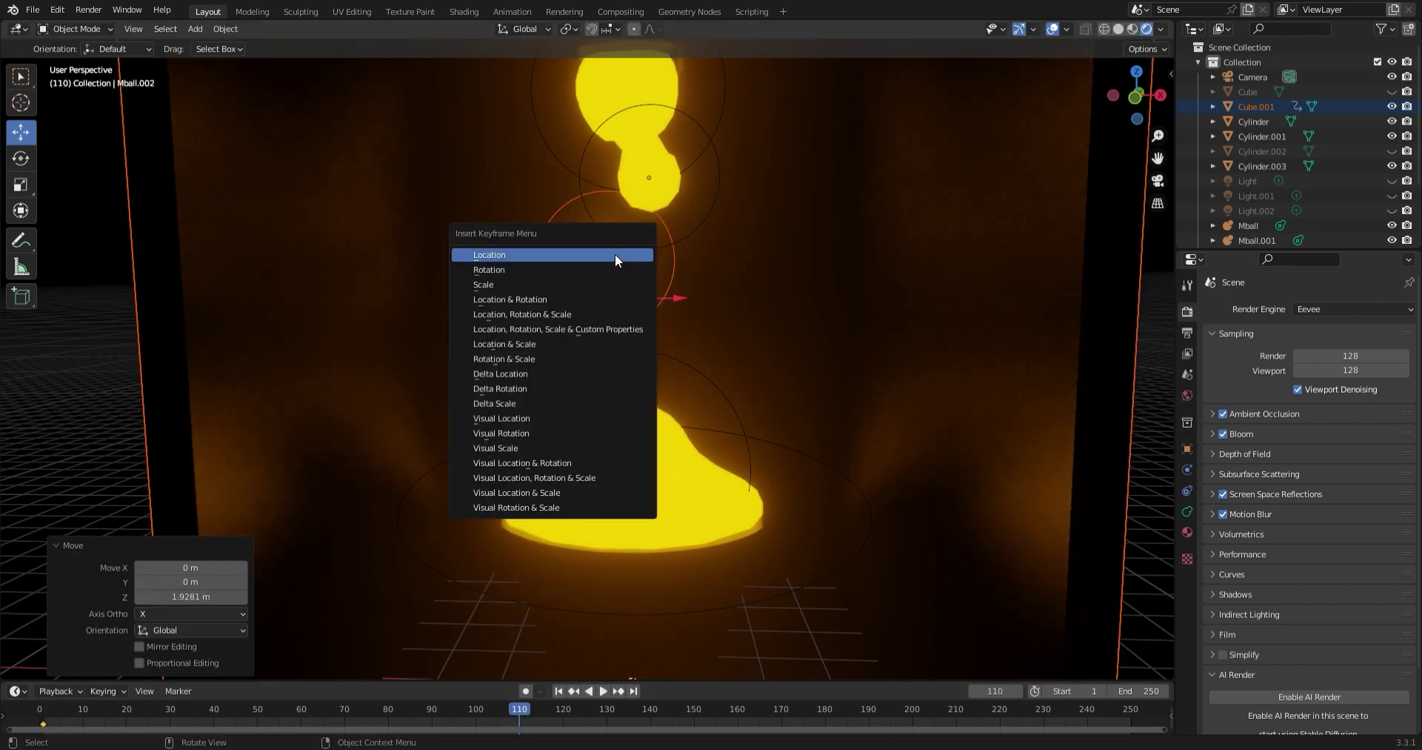
{"action": "left_click", "coordinate": [620, 254]}
Insert a Location keyframe for the large metaball at frame 1 and raise it along Z for frame 110
{"action": "left_click", "coordinate": [632, 425]}
{"action": "left_click", "coordinate": [43, 717]}
{"action": "key", "text": "space"}
{"action": "key", "text": "space"}
{"action": "key", "text": "i"}
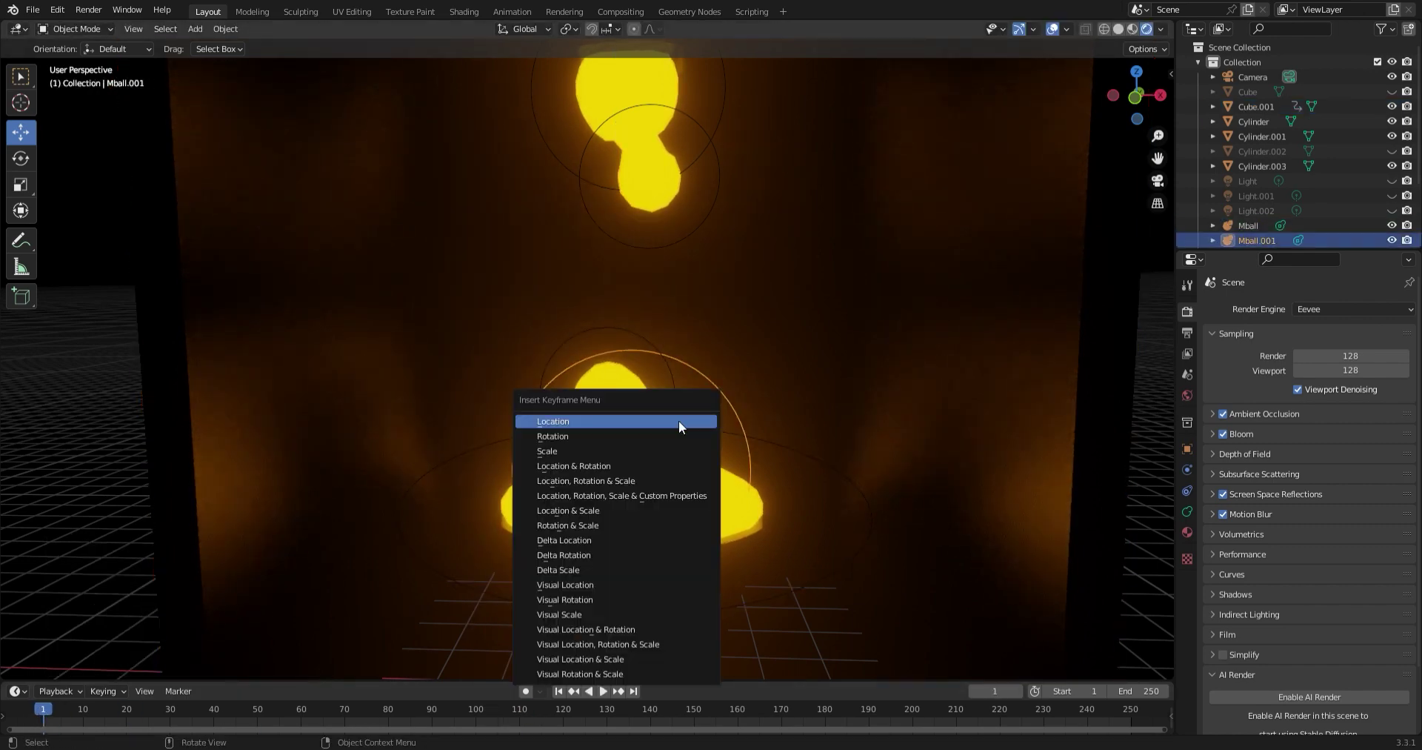
{"action": "left_click", "coordinate": [678, 420]}
{"action": "key", "text": "g"}
{"action": "key", "text": "z"}
{"action": "left_click", "coordinate": [647, 341]}
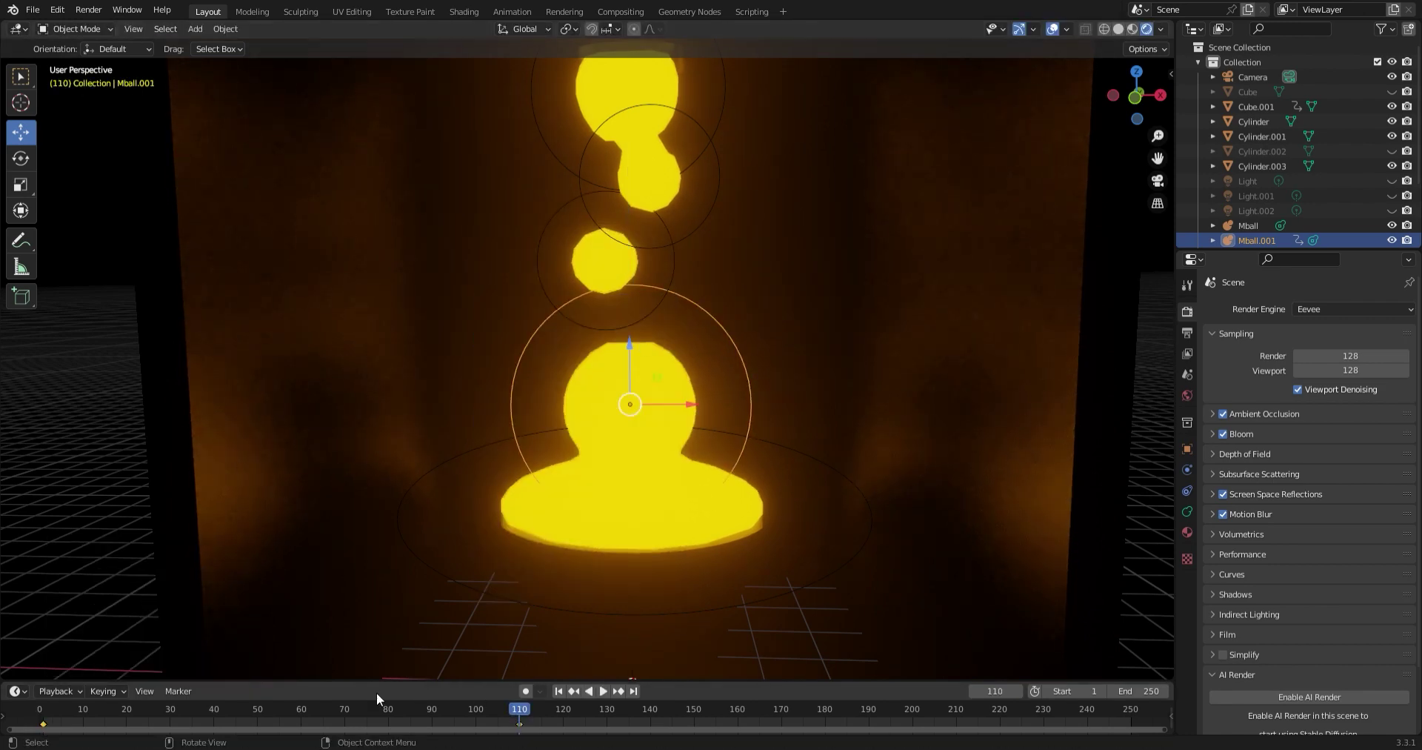
Play the lava animation from the first frame and view it through the camera
{"action": "key", "text": "shift+Left"}
{"action": "key", "text": "space"}
{"action": "key", "text": "KP_0"}
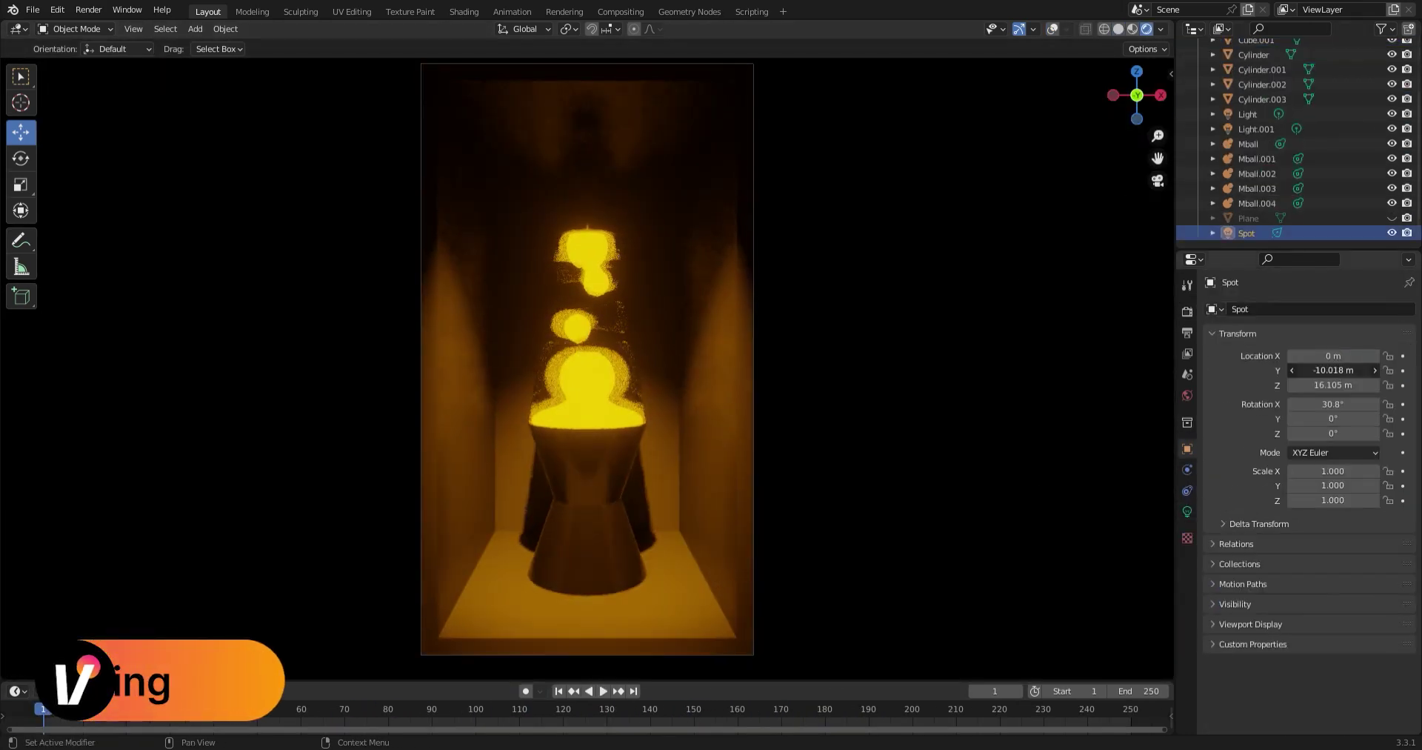
Change the spot light's color to light blue
{"action": "left_click", "coordinate": [1187, 512]}
{"action": "left_click", "coordinate": [1341, 394]}
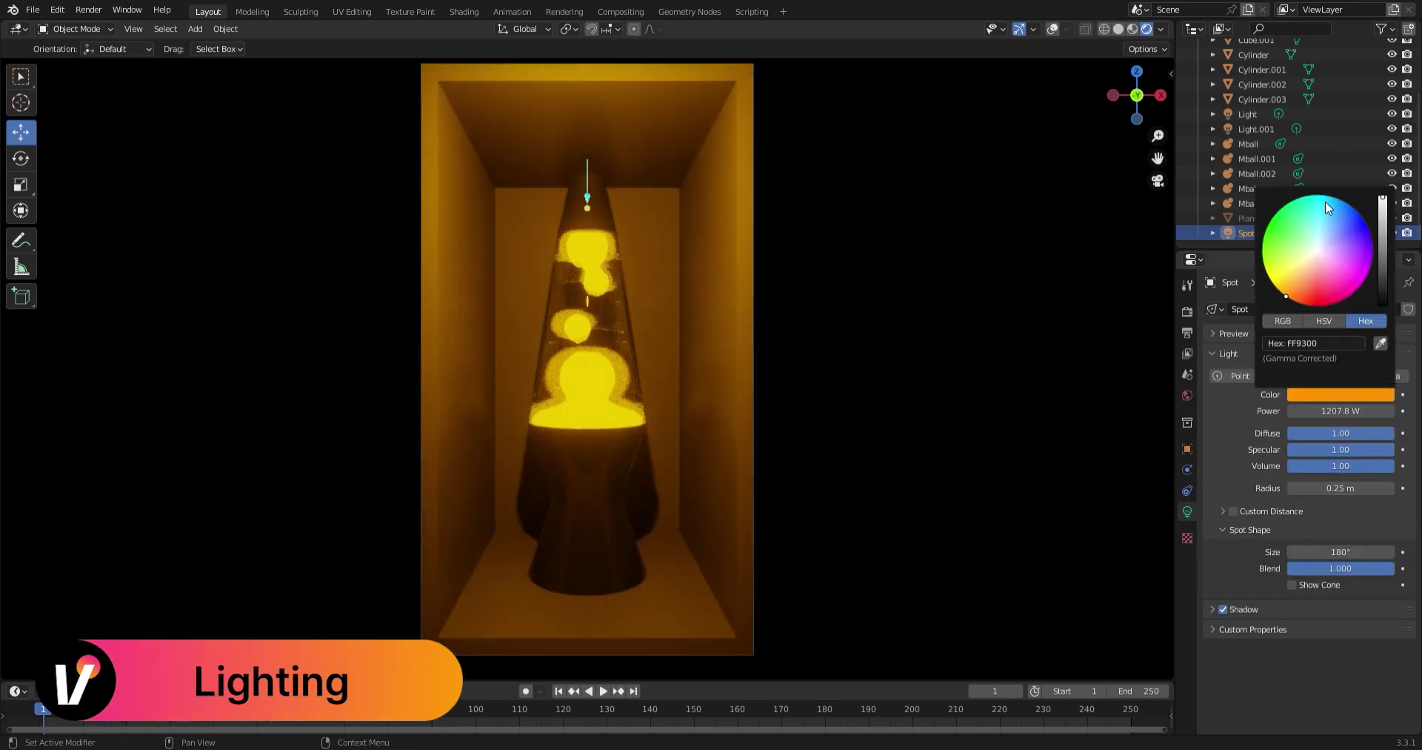
{"action": "left_click", "coordinate": [1328, 208]}
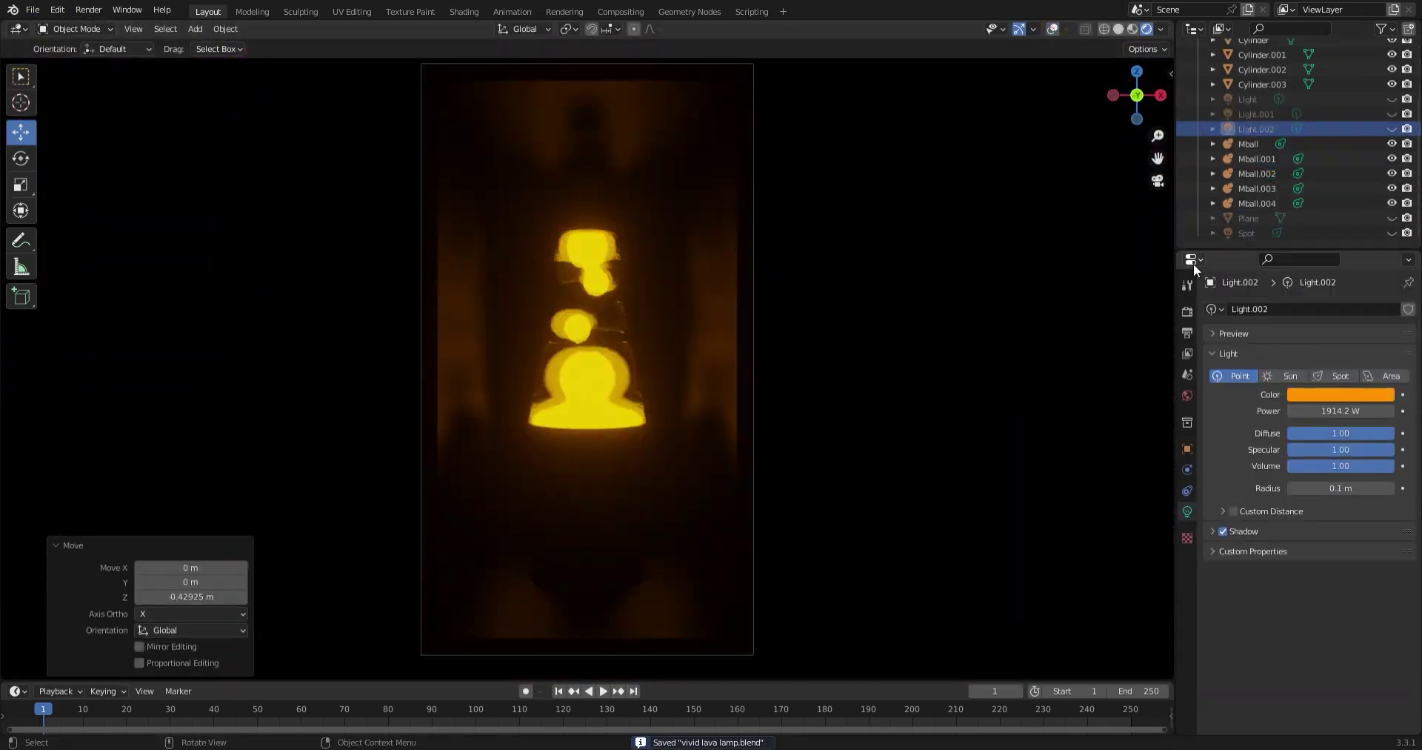
Try another render engine for the scene
{"action": "left_click", "coordinate": [1354, 309]}
{"action": "left_click", "coordinate": [1315, 358]}
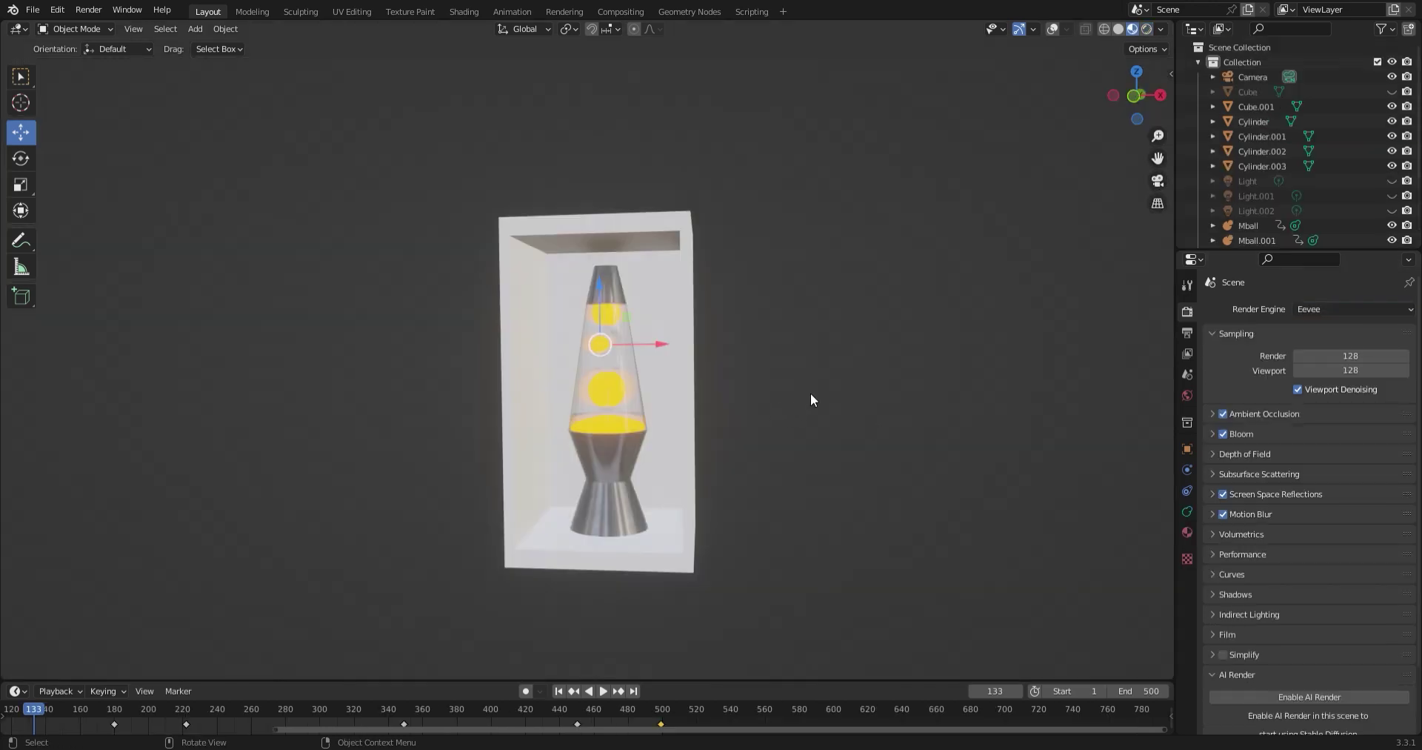
Add an irradiance volume light probe at the lamp and enlarge it along X and Z
{"action": "left_click", "coordinate": [795, 432]}
{"action": "key", "text": "shift+a"}
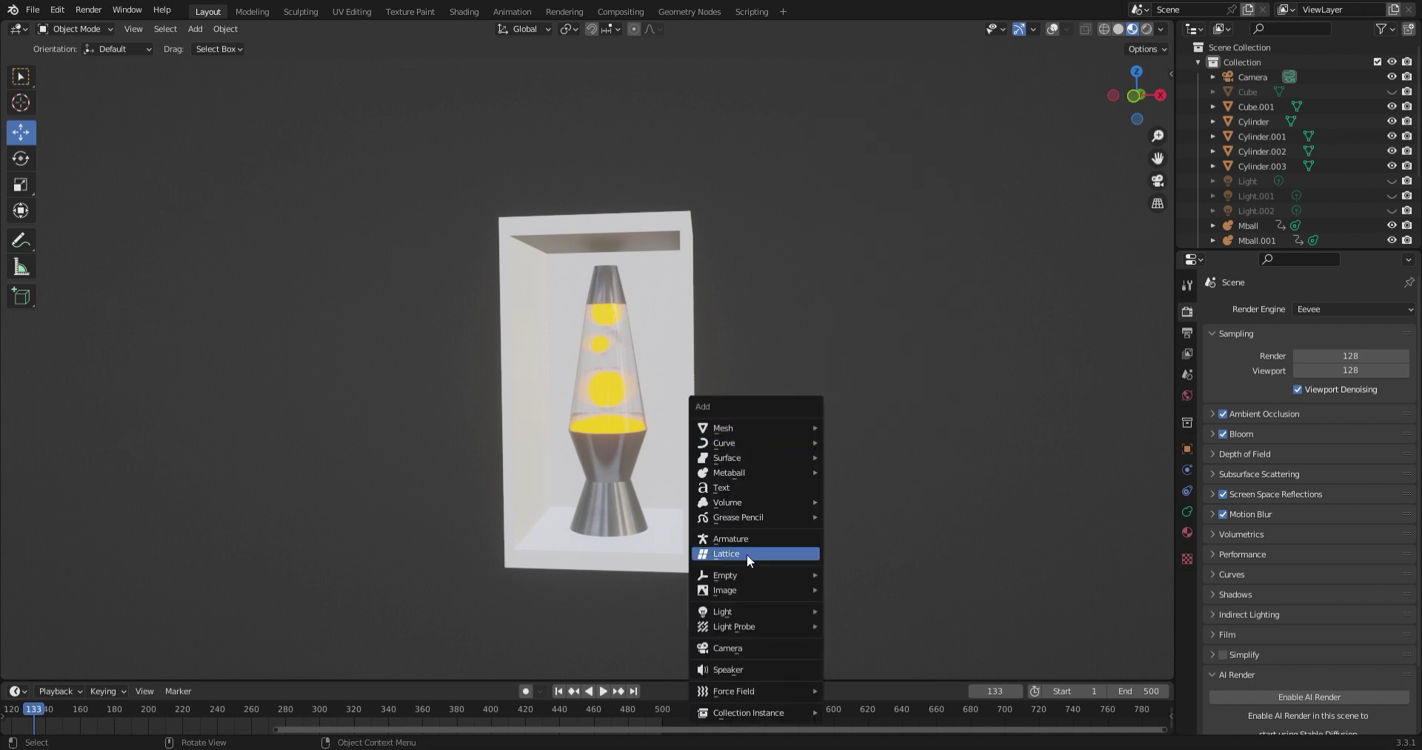
{"action": "left_click", "coordinate": [880, 658]}
{"action": "key", "text": "s"}
{"action": "key", "text": "z"}
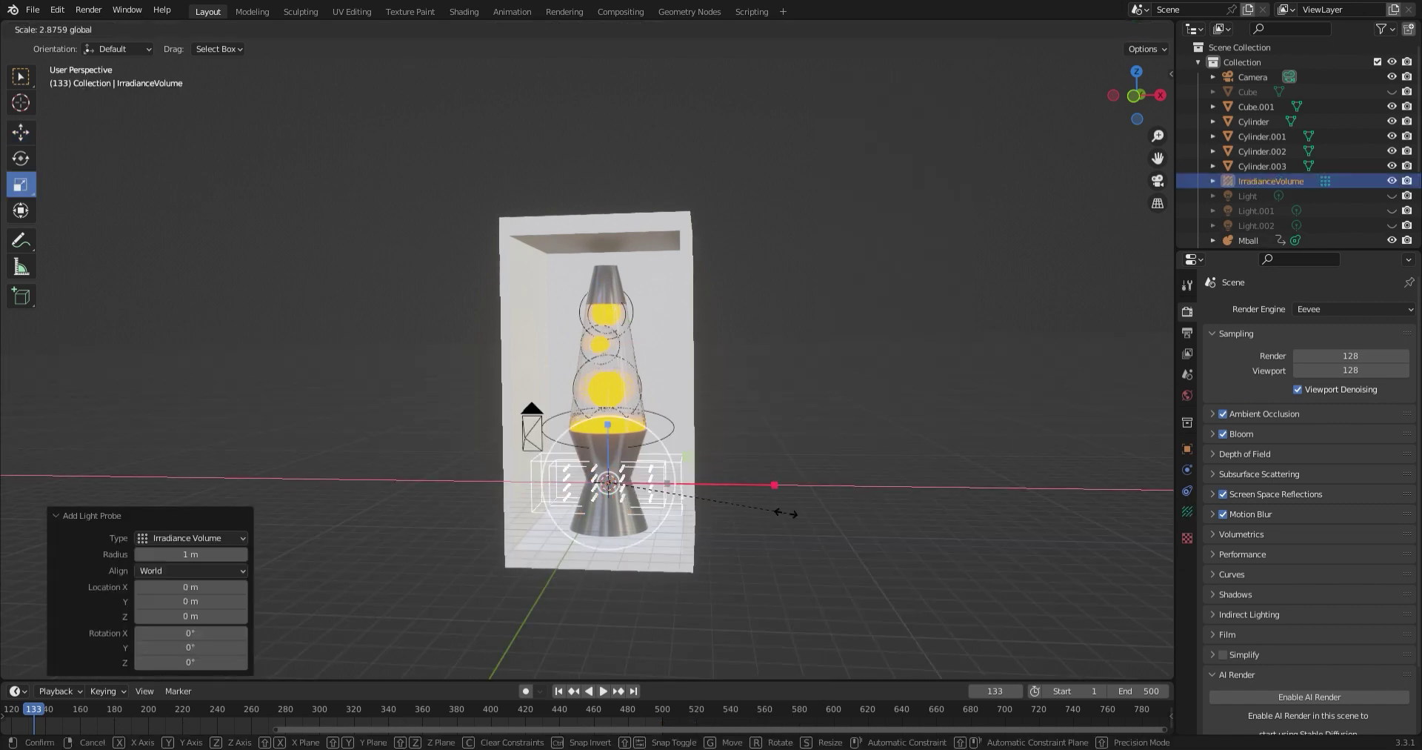
{"action": "key", "text": "Return"}
Raise the irradiance volume about 4.47 m along Z and stretch it along Y so it fills the box around the lamp
{"action": "key", "text": "g"}
{"action": "key", "text": "z"}
{"action": "key", "text": "Return"}
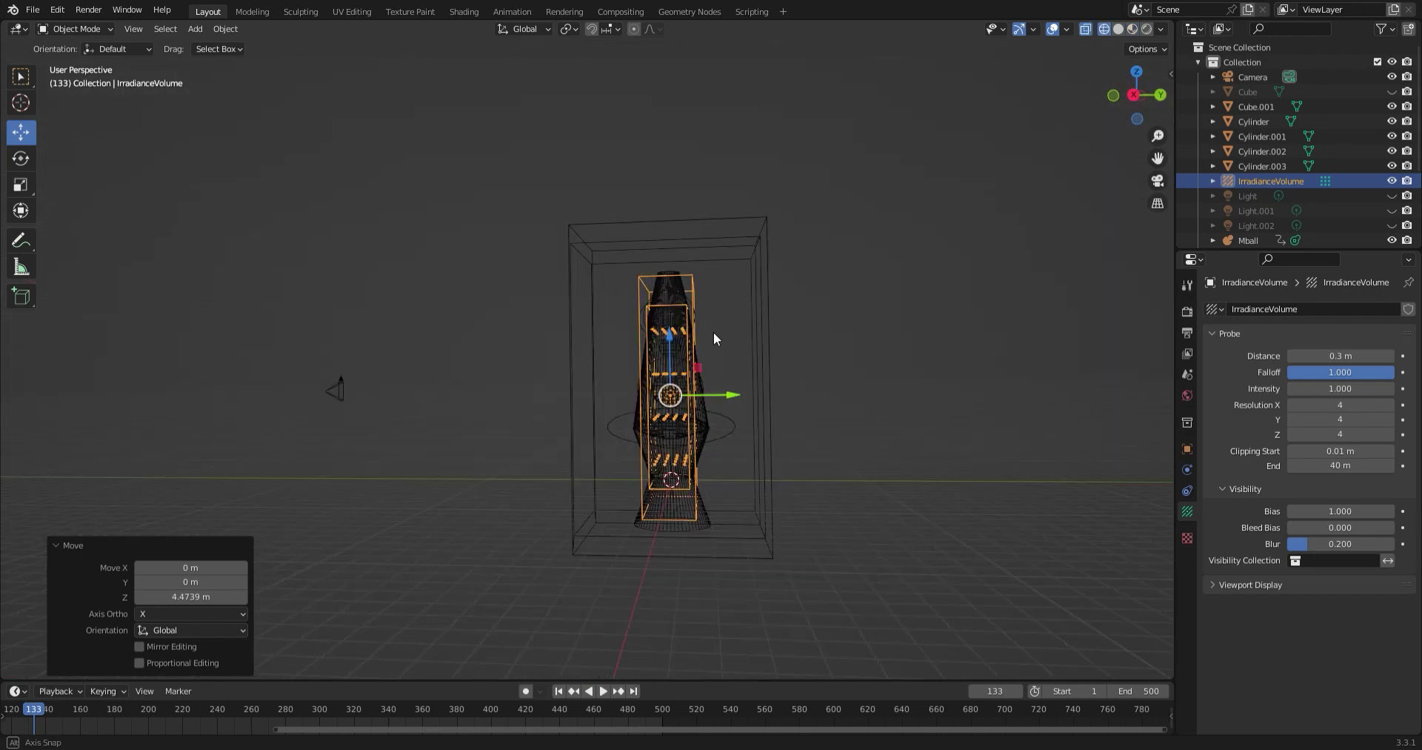
{"action": "key", "text": "s"}
{"action": "key", "text": "y"}
{"action": "key", "text": "Return"}
{"action": "key", "text": "g"}
{"action": "key", "text": "z"}
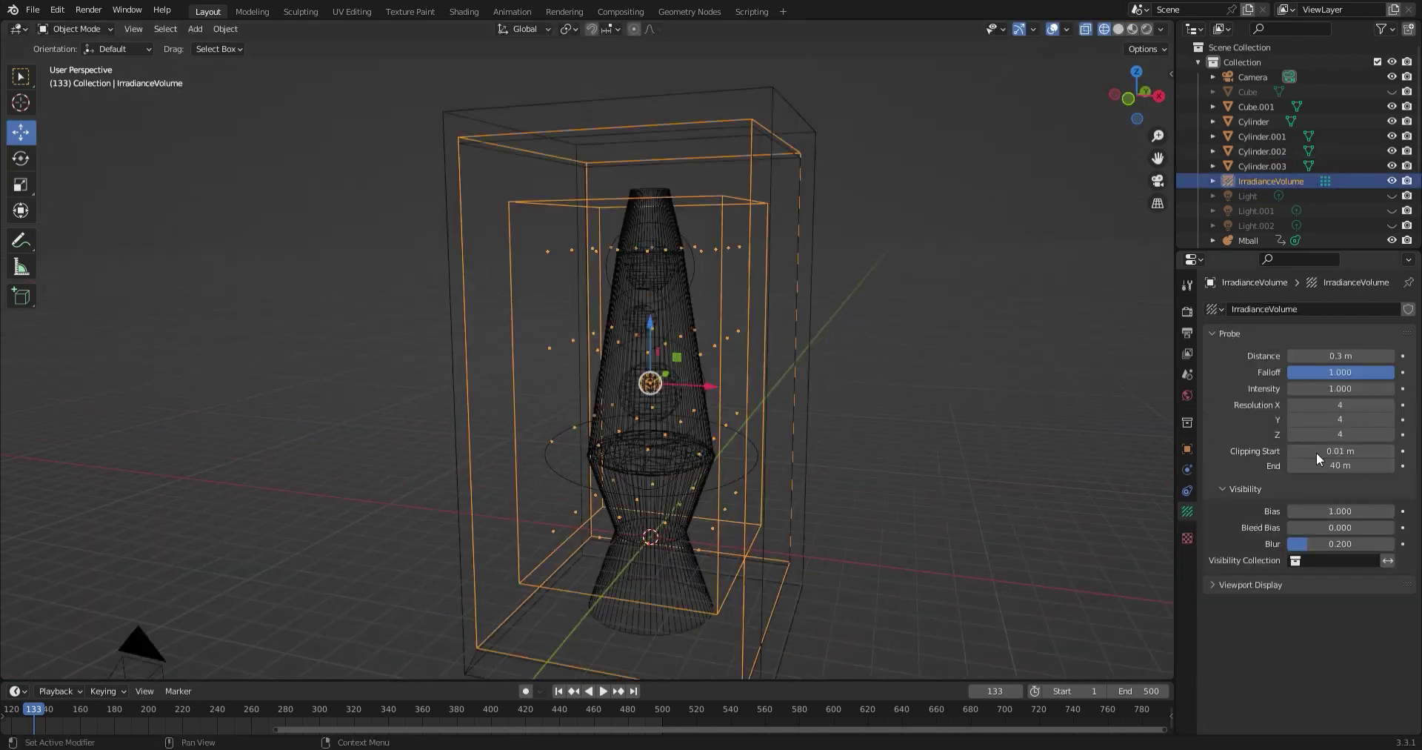
Increase the irradiance volume's Z resolution and bake the scene's indirect lighting, then hide the viewport overlays to view the result
{"action": "left_click_drag", "start_coordinate": [1341, 434], "coordinate": [1385, 434]}
{"action": "left_click", "coordinate": [1187, 311]}
{"action": "left_click", "coordinate": [1220, 540]}
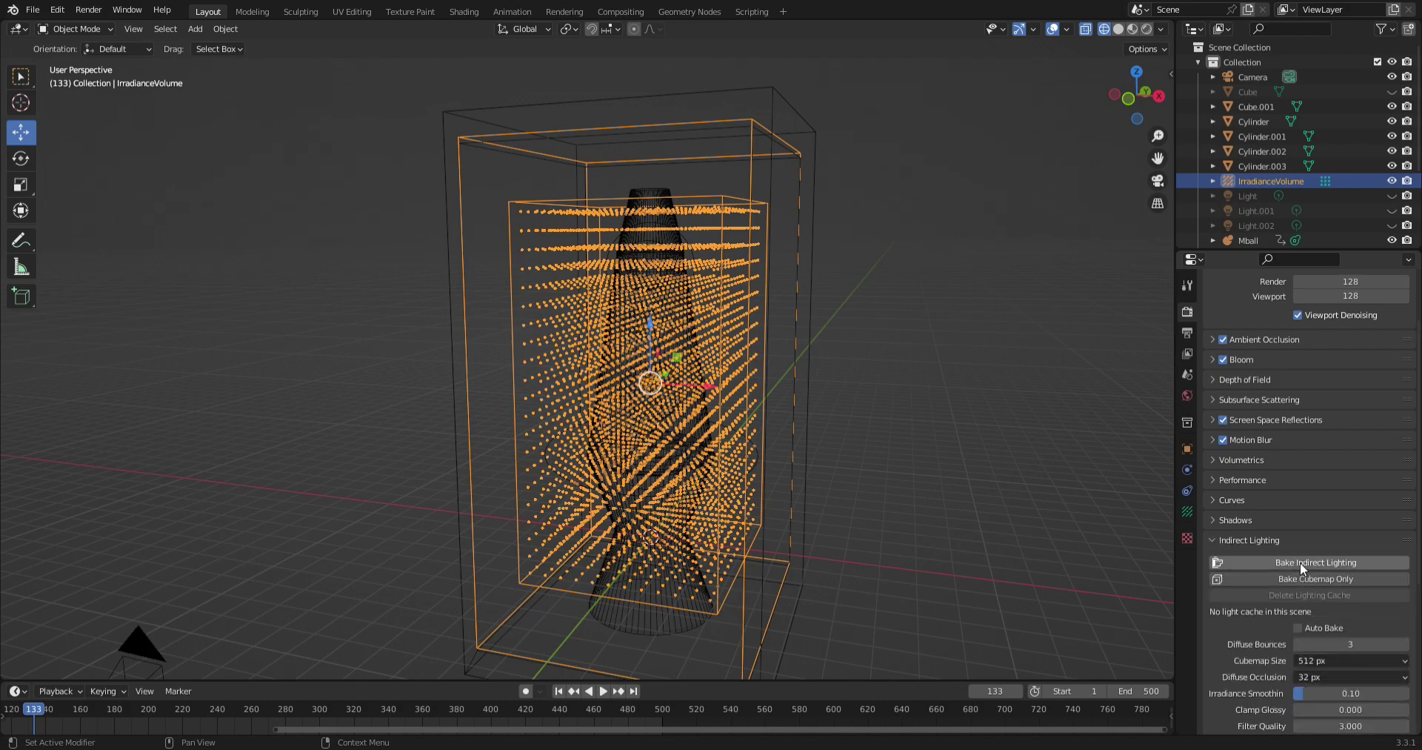
{"action": "left_click", "coordinate": [1302, 563]}
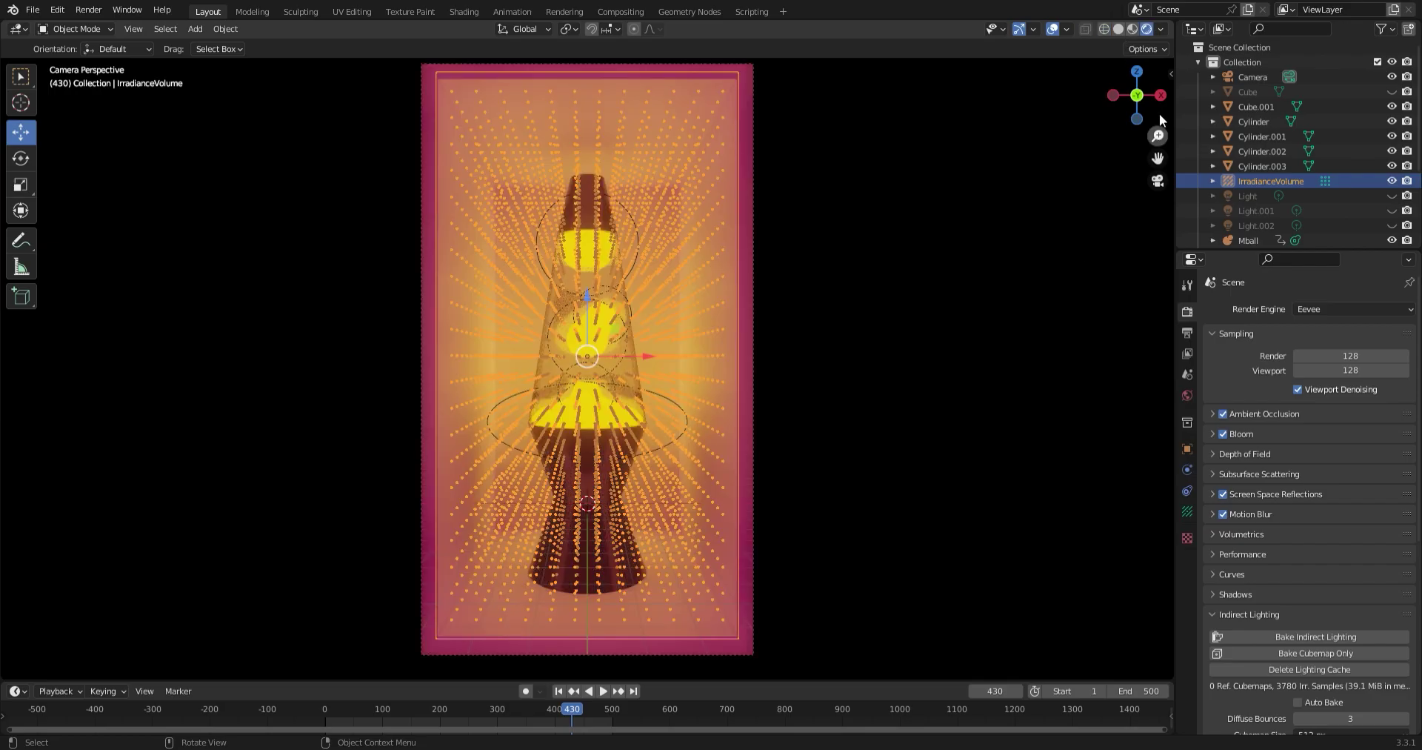
{"action": "left_click", "coordinate": [1051, 29]}
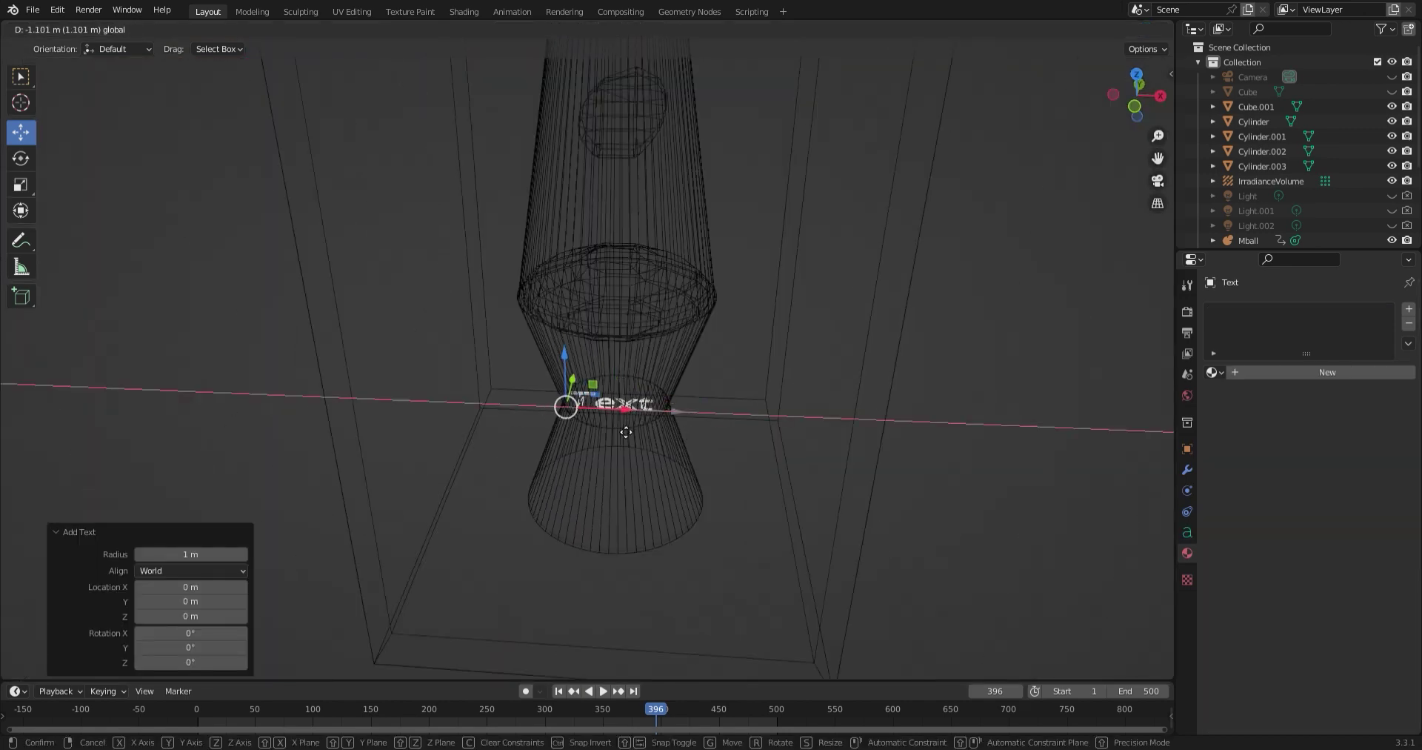
Scale the Vivid text object uniformly by about 2.489 and open its geometry settings
{"action": "key", "text": "shift+space"}
{"action": "key", "text": "s"}
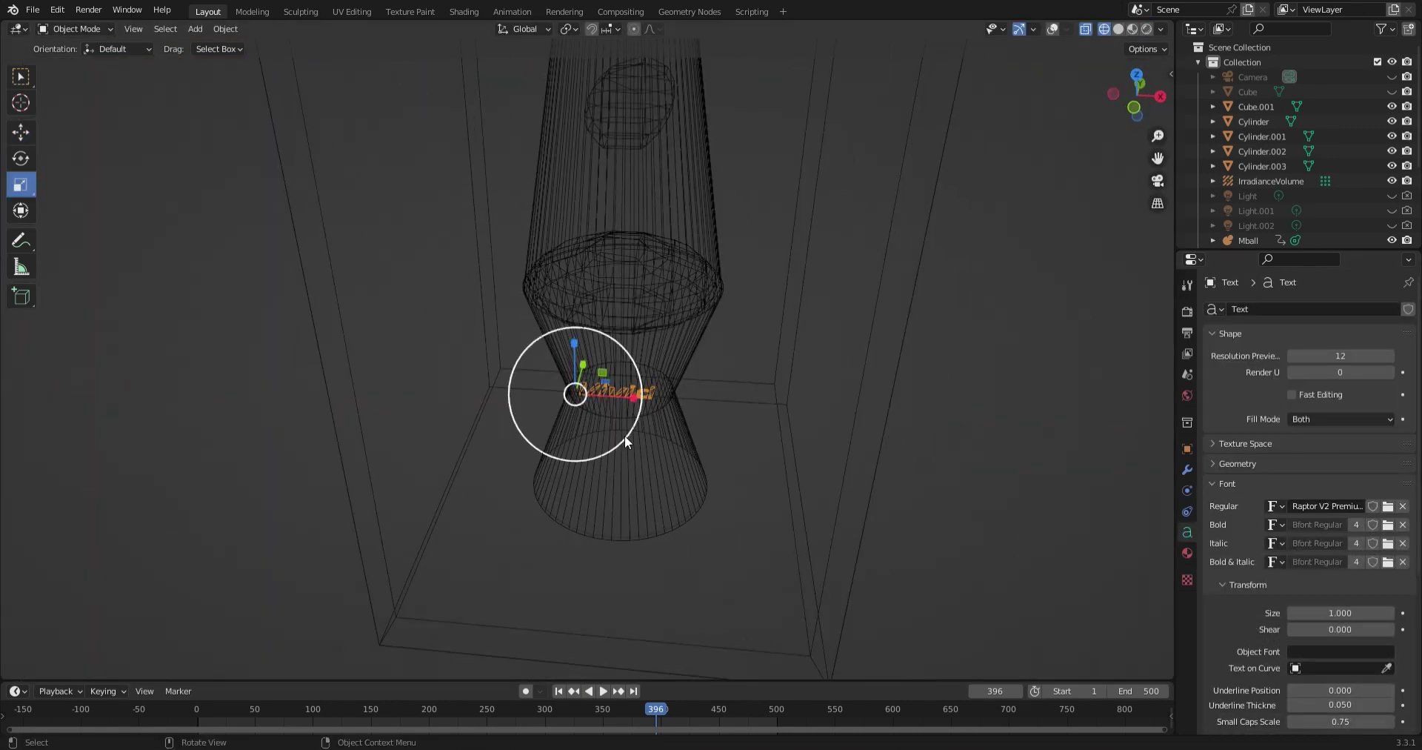
{"action": "left_click_drag", "start_coordinate": [624, 434], "coordinate": [716, 472]}
{"action": "left_click", "coordinate": [1212, 463]}
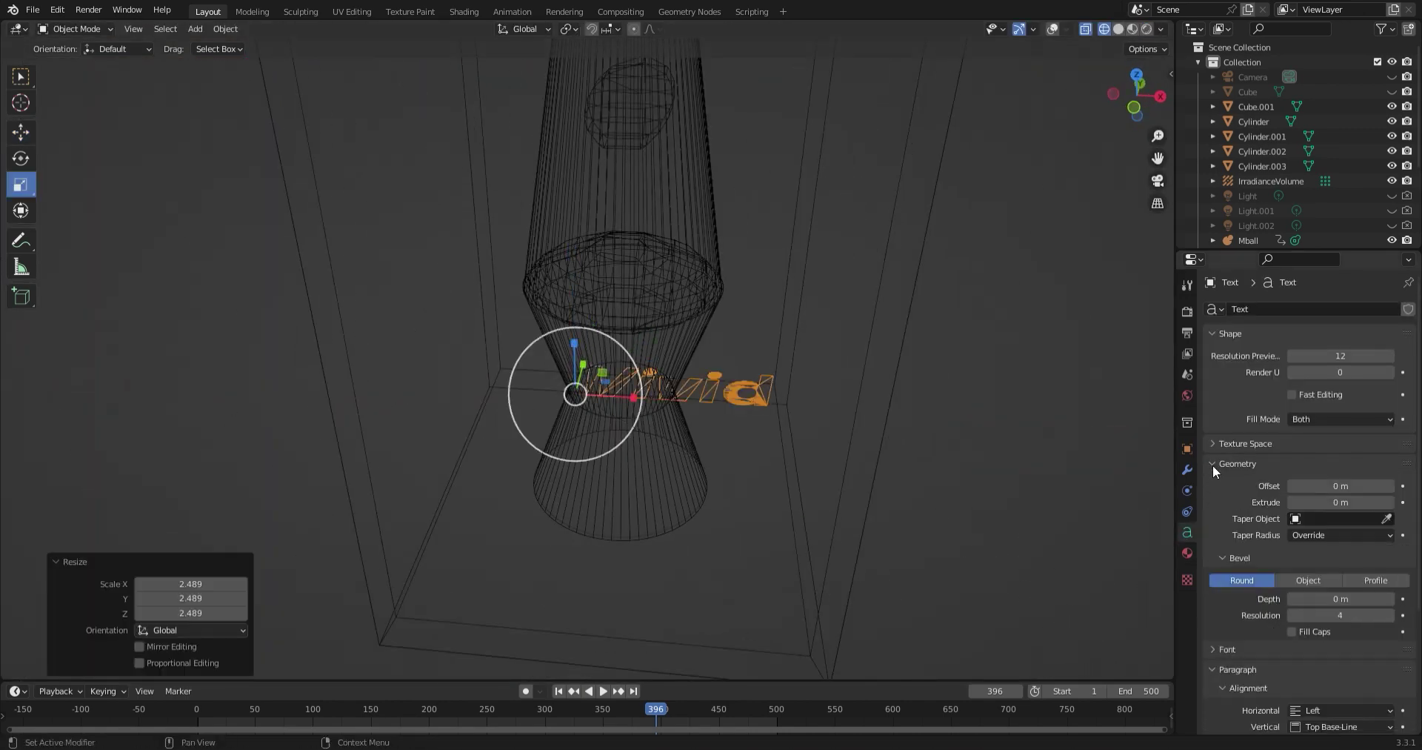
Preview the Vivid text in rendered shading and lower it about 0.014 m along Z to sit on the box floor
{"action": "left_click", "coordinate": [1147, 28]}
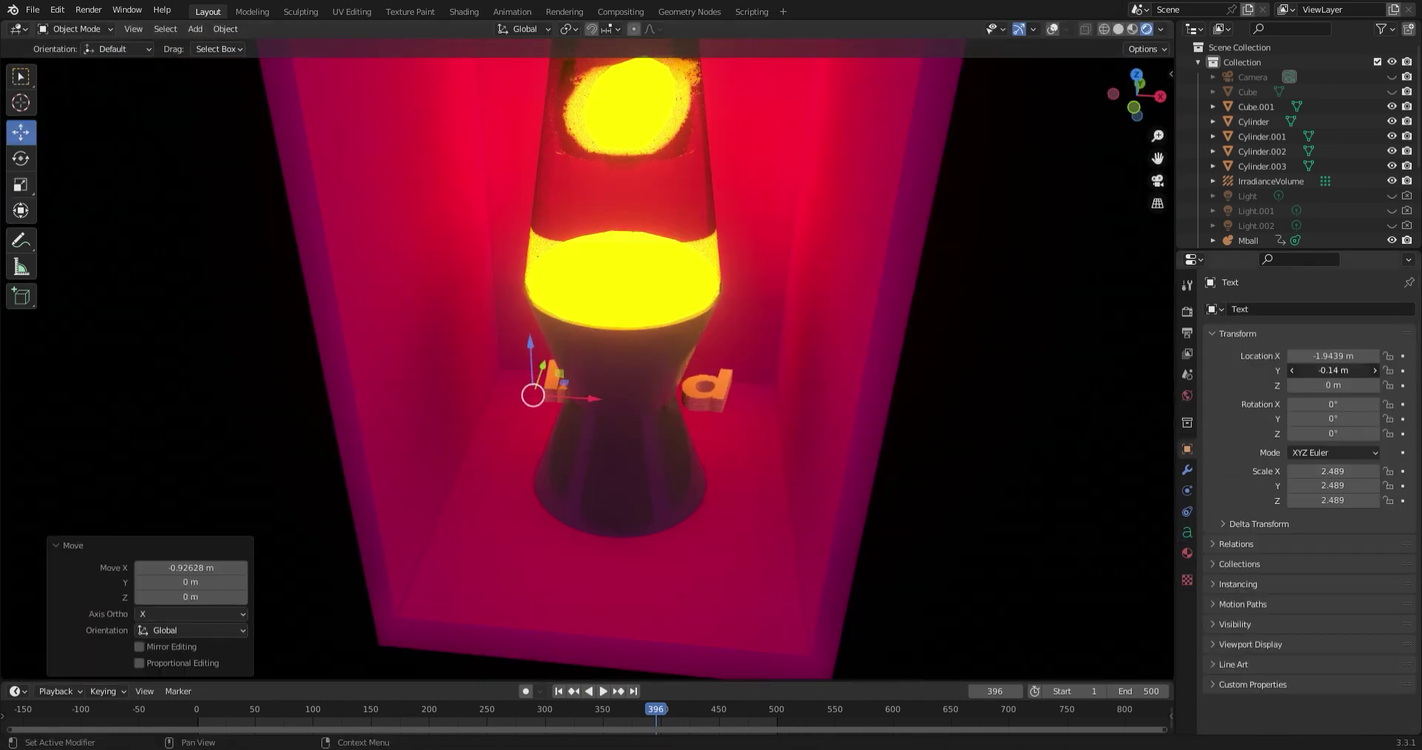
{"action": "key", "text": "g"}
{"action": "key", "text": "z"}
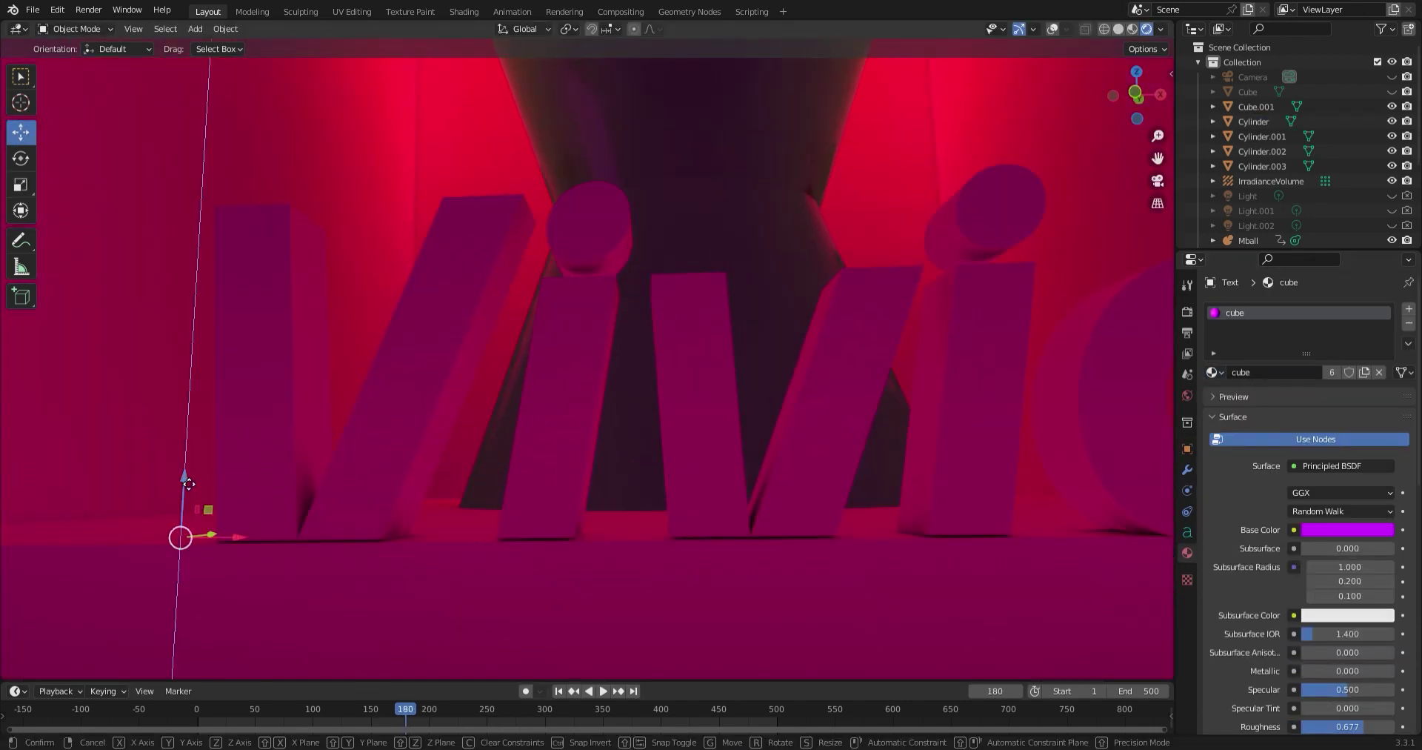
{"action": "left_click", "coordinate": [499, 450]}
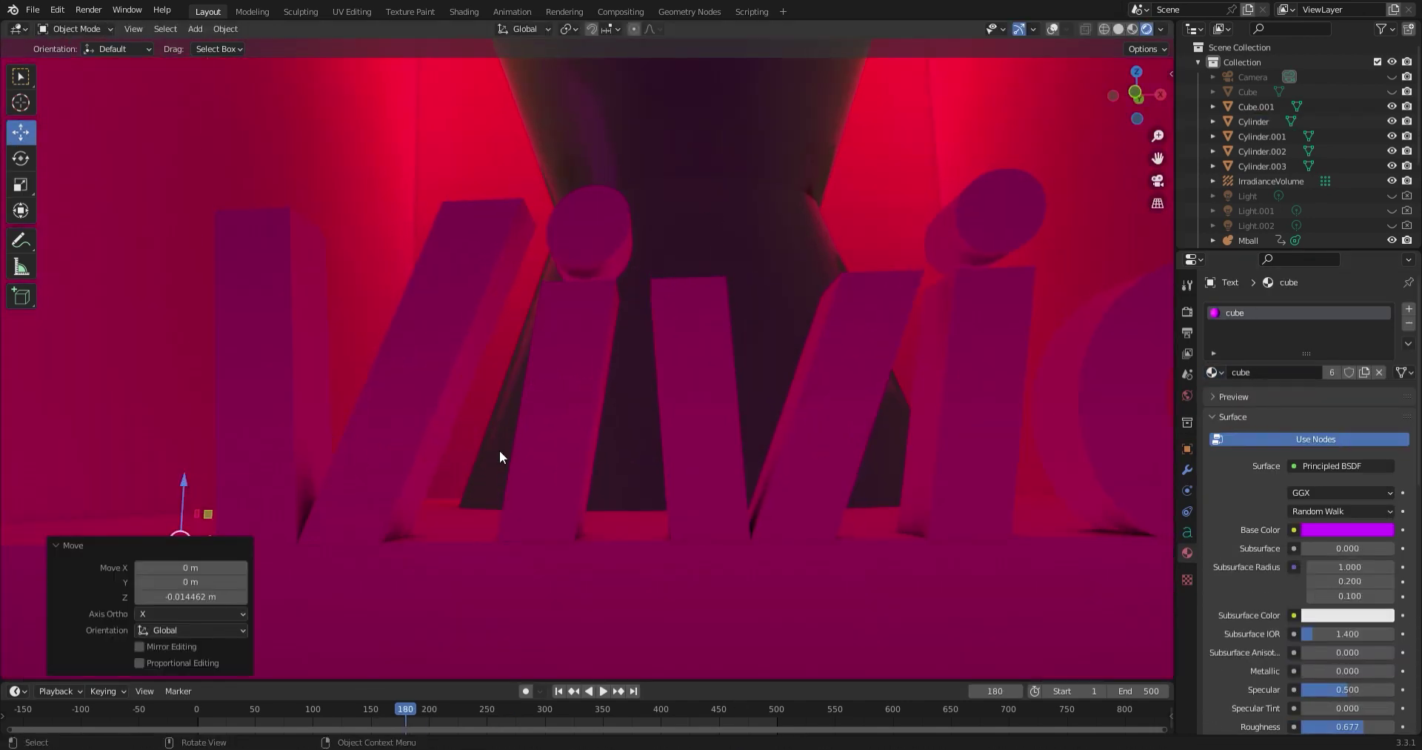
{"action": "key", "text": "KP_0"}
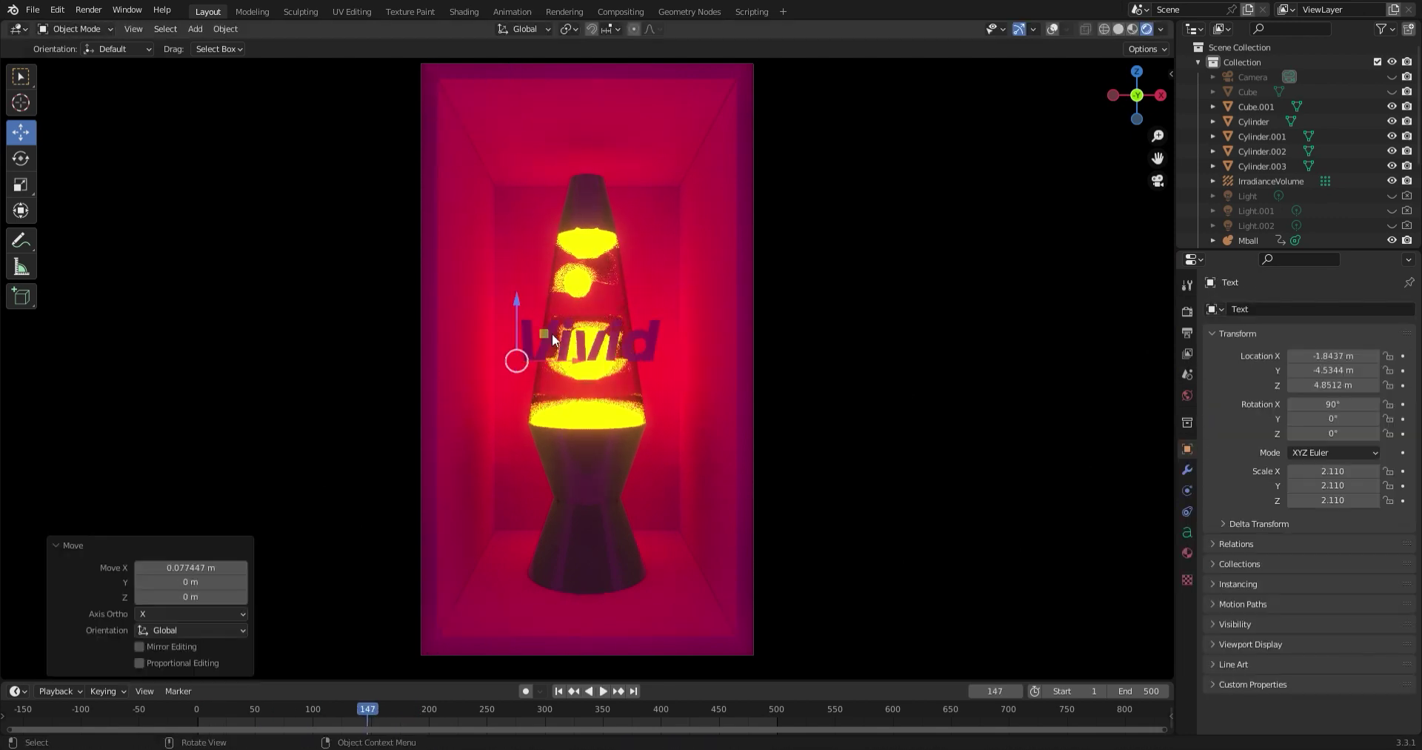
Select the Vivid text in front of the lamp's base and assign it another existing material
{"action": "left_click", "coordinate": [1240, 395]}
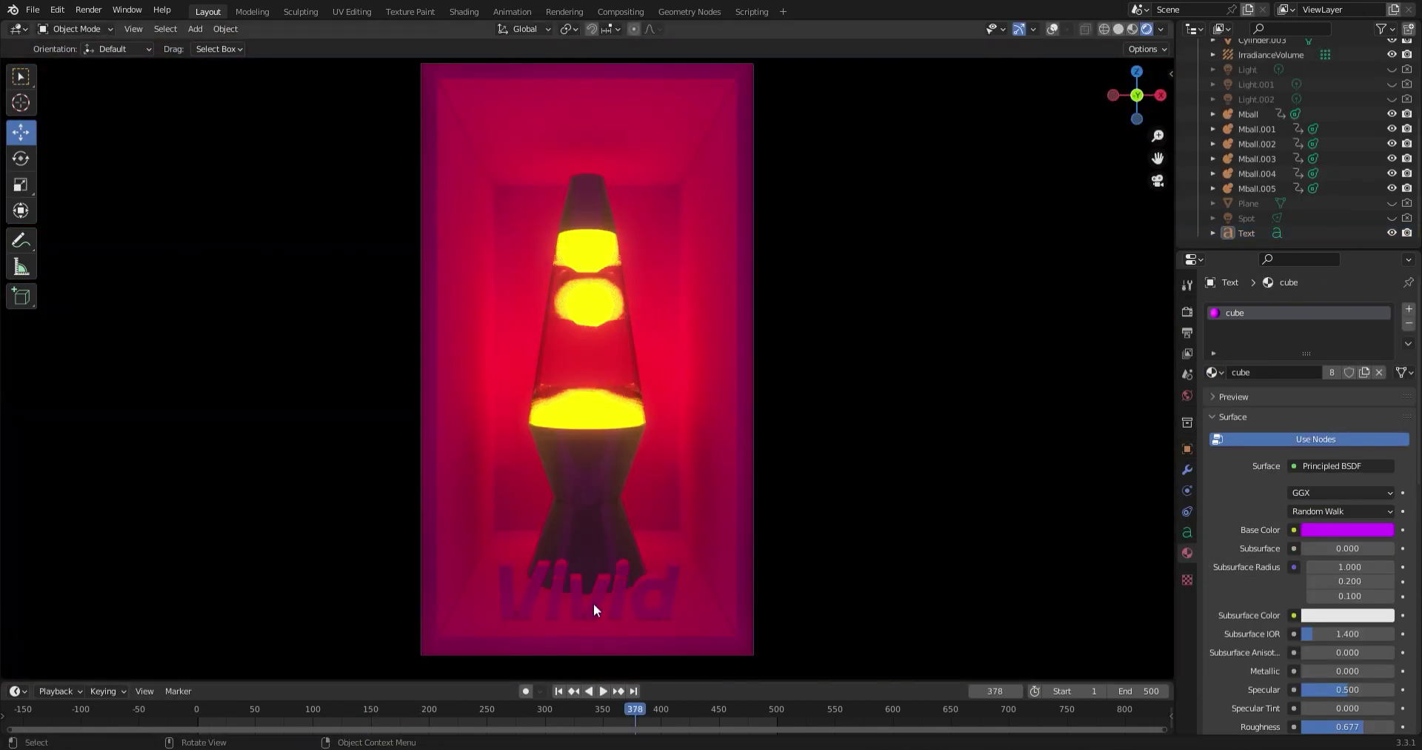
{"action": "left_click", "coordinate": [594, 603]}
{"action": "left_click", "coordinate": [1212, 372]}
{"action": "left_click", "coordinate": [1238, 437]}
{"action": "left_click", "coordinate": [998, 476]}
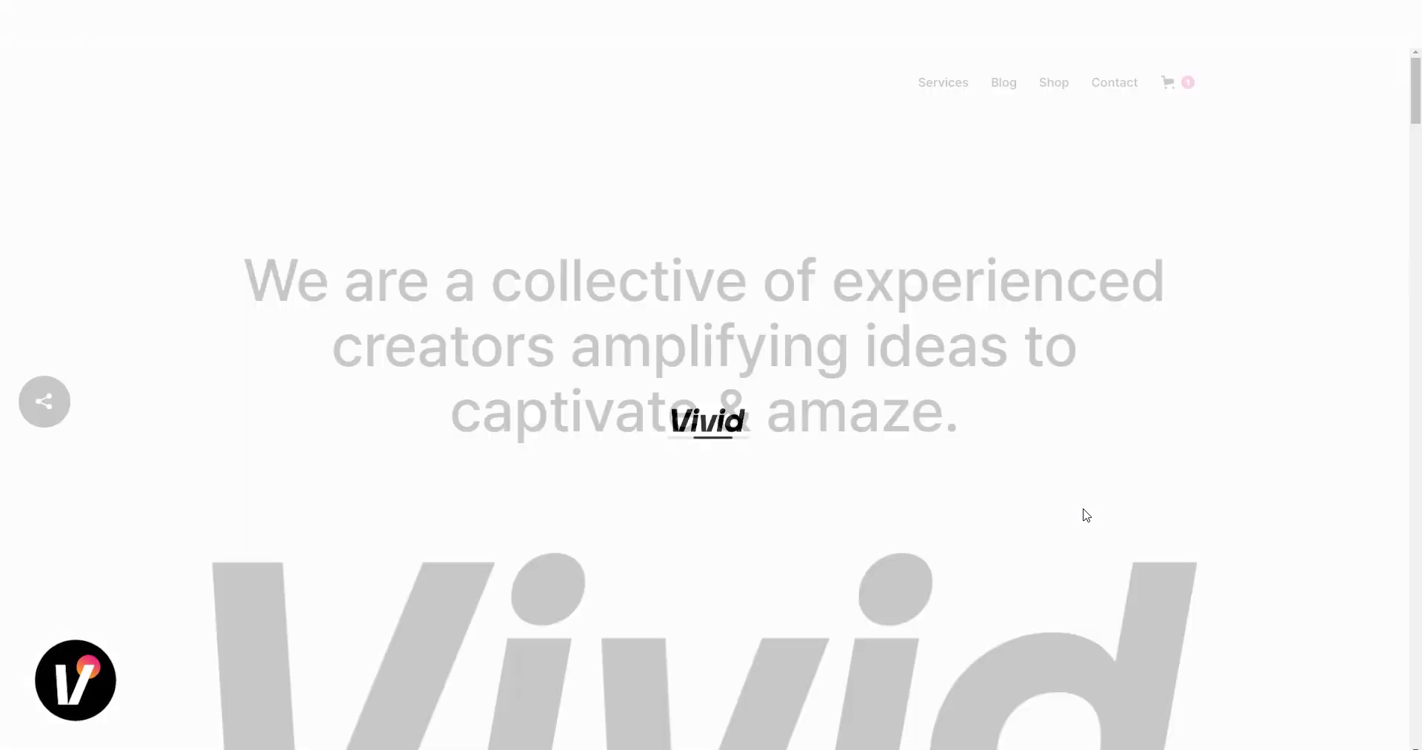
Switch to the Vivid Creative Studio website and look through its homepage down to the blog section
{"action": "scroll", "coordinate": [1082, 516], "scroll_direction": "down", "scroll_amount": 20}
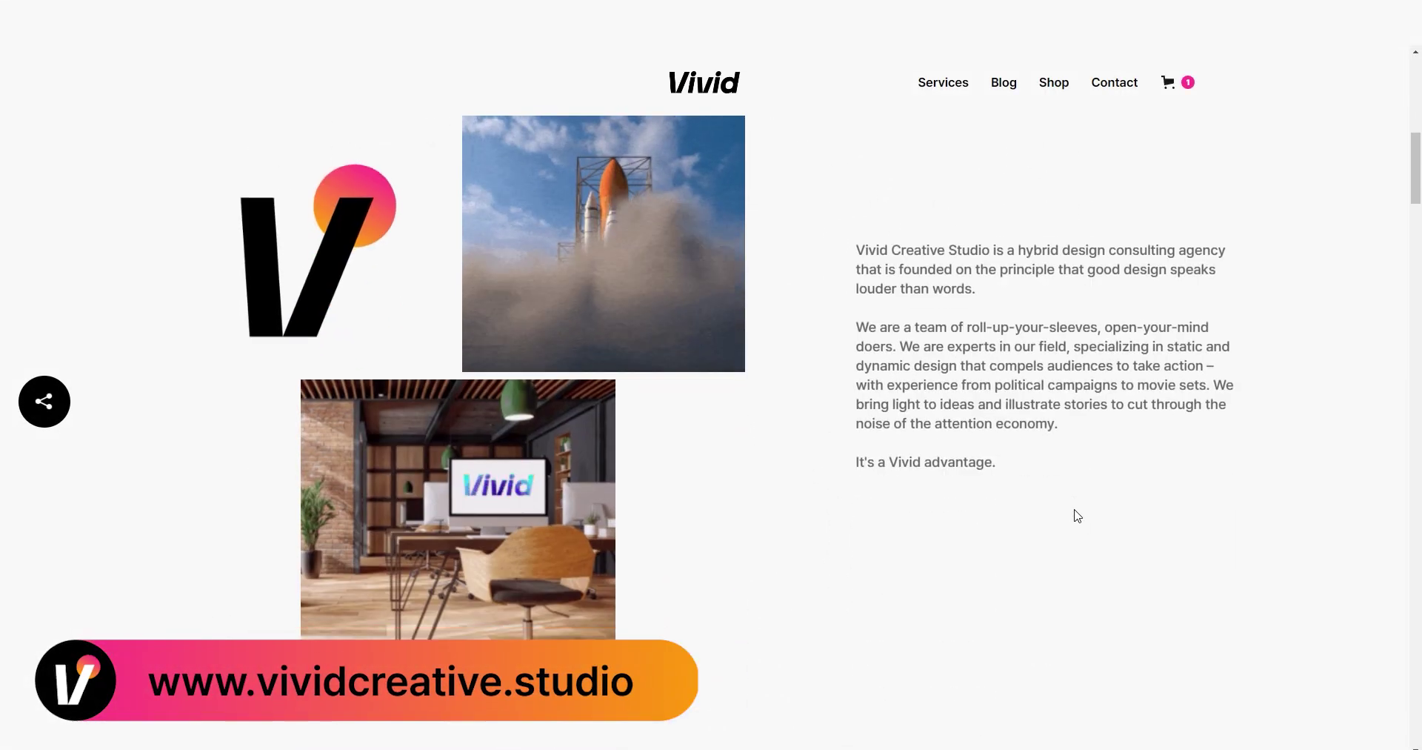
{"action": "scroll", "coordinate": [1079, 517], "scroll_direction": "down", "scroll_amount": 15}
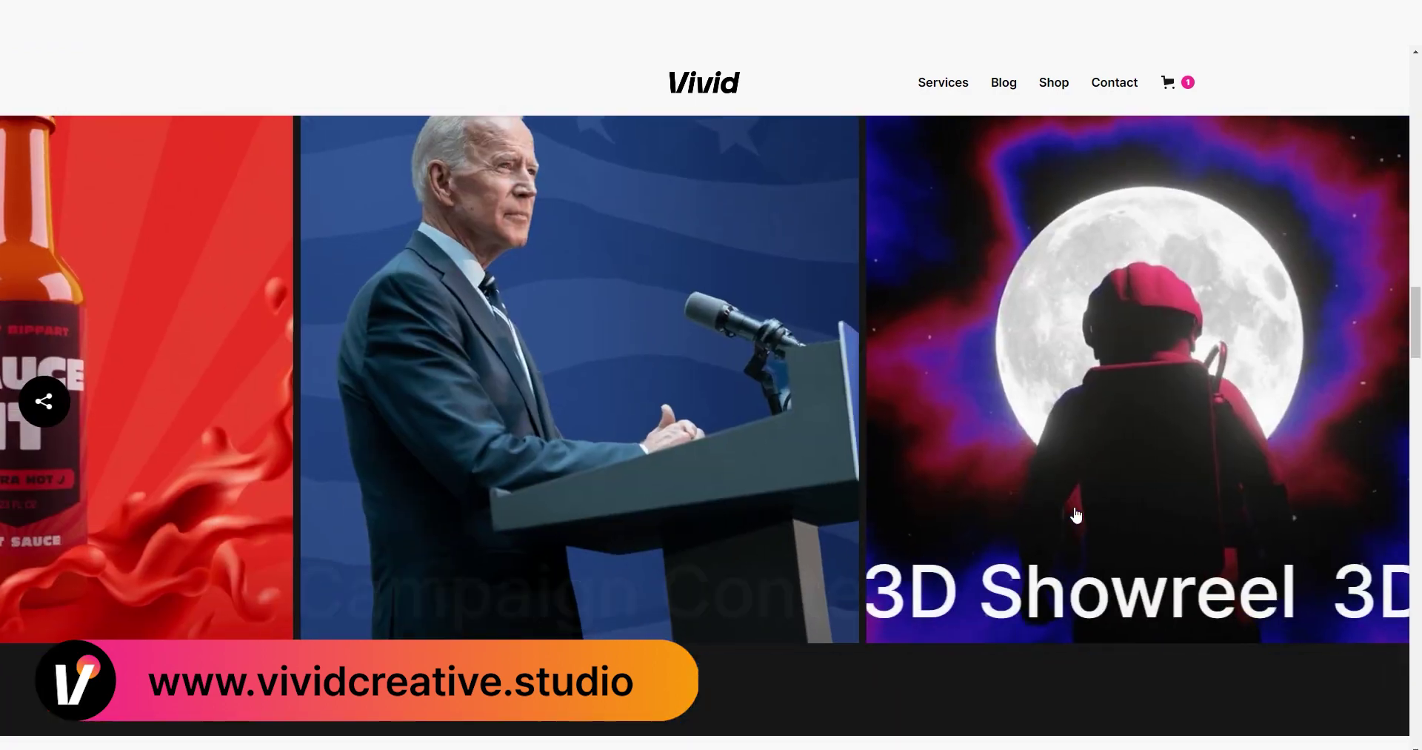
{"action": "scroll", "coordinate": [1071, 511], "scroll_direction": "up", "scroll_amount": 1}
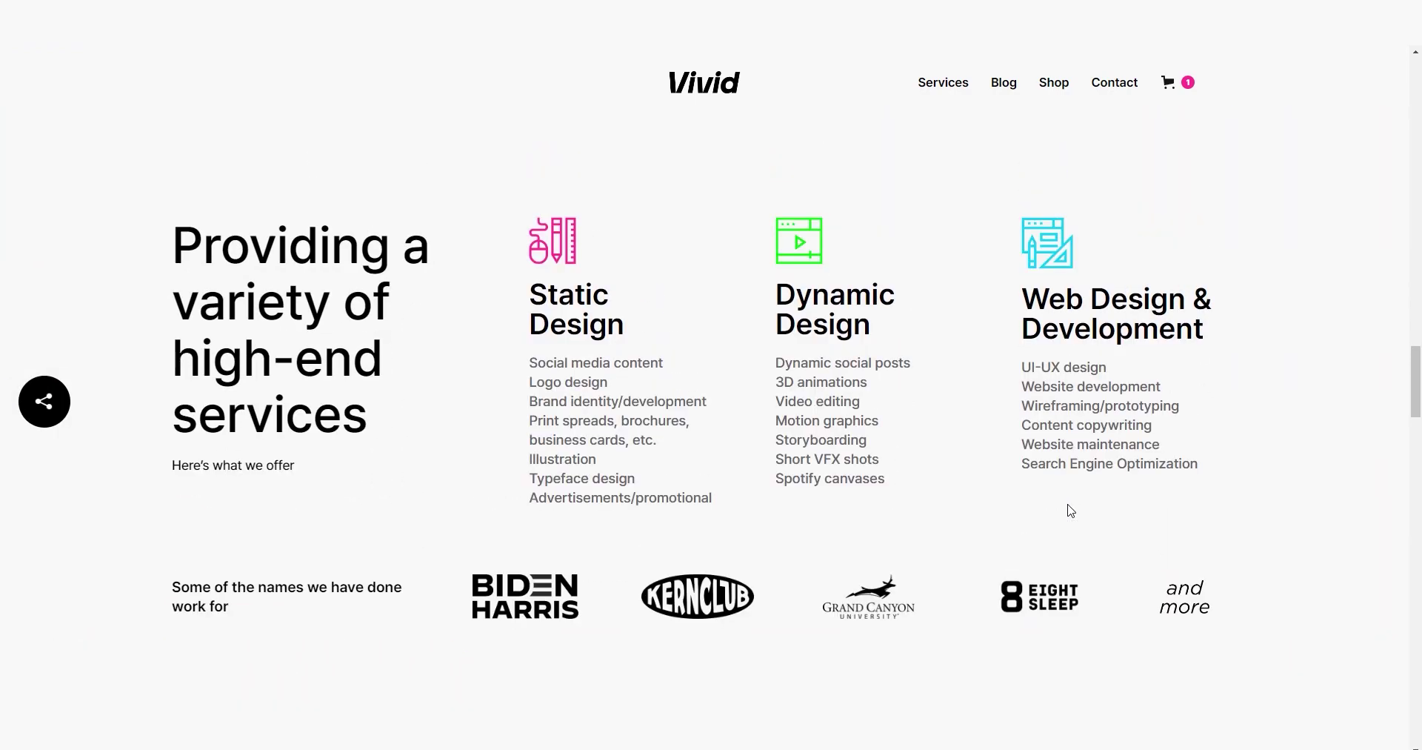
{"action": "scroll", "coordinate": [1305, 491], "scroll_direction": "down", "scroll_amount": 20}
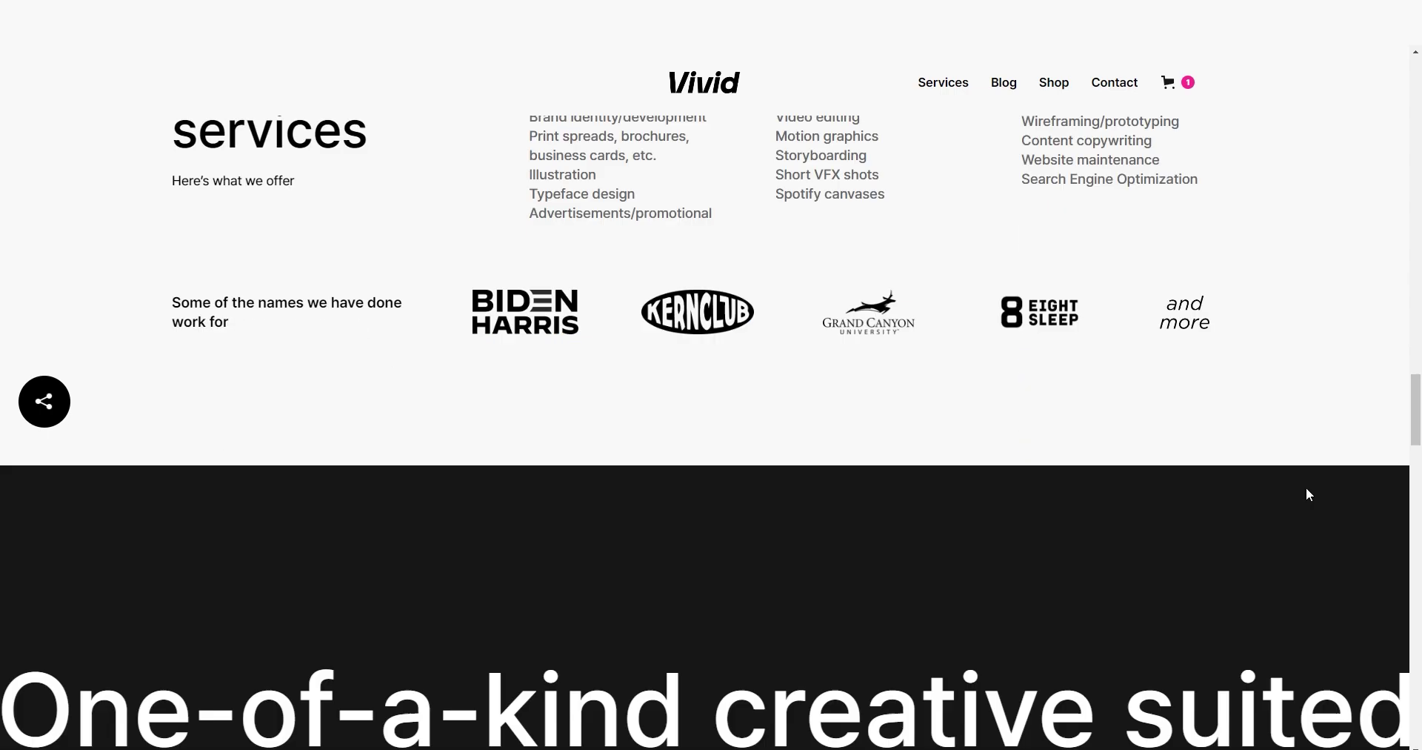
{"action": "scroll", "coordinate": [1305, 489], "scroll_direction": "down", "scroll_amount": 17}
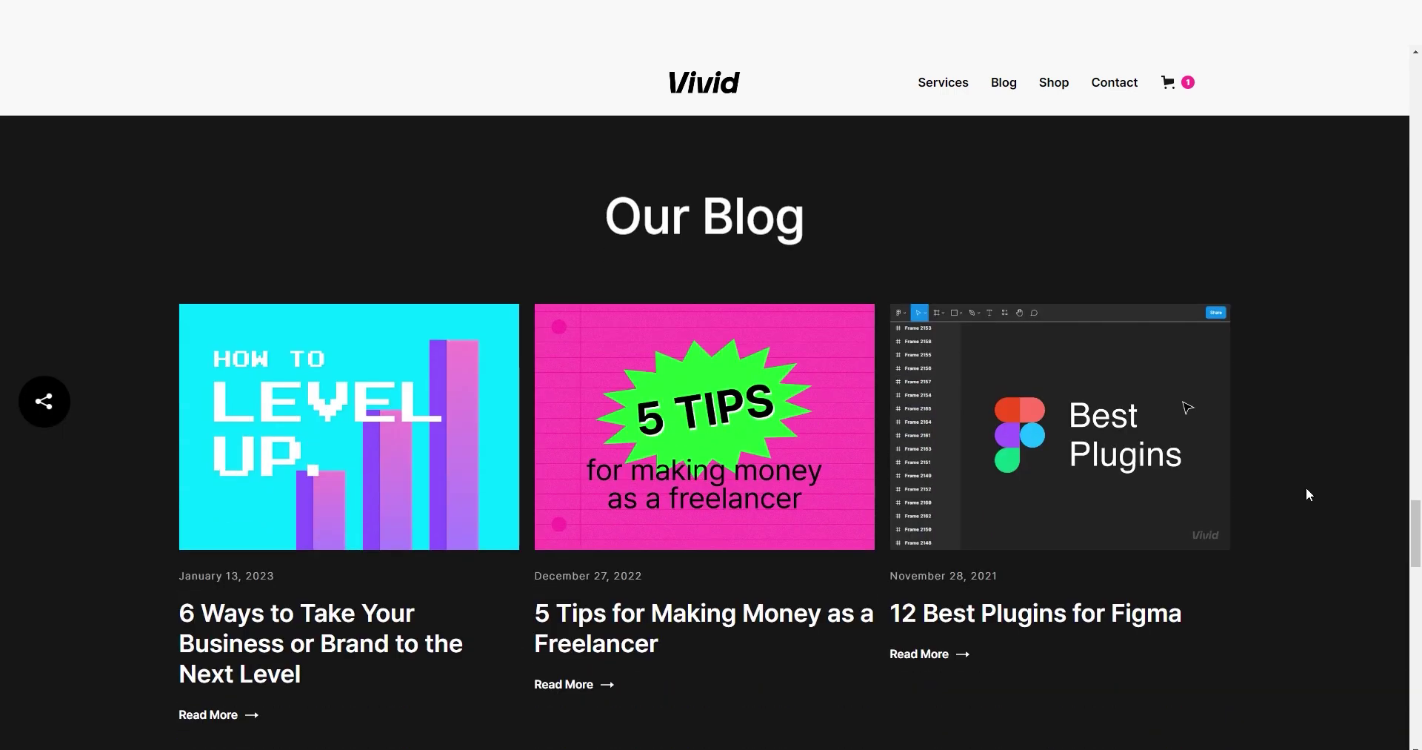